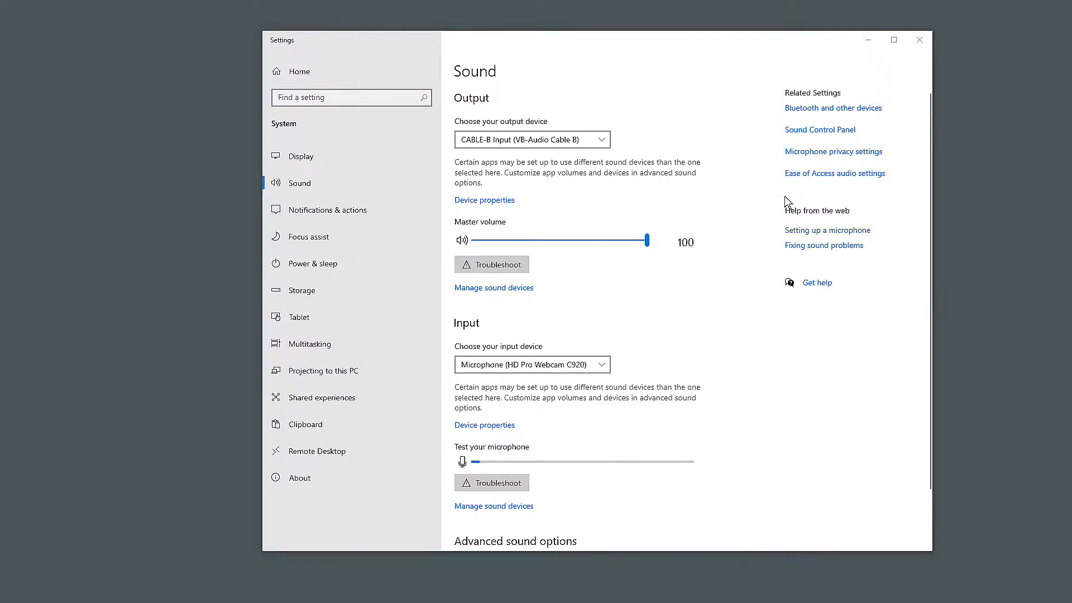
Step: Open the Sound Control Panel from the System sound settings, minimise the Settings window and reposition the Sound dialog
{"action": "left_click", "coordinate": [282, 72]}
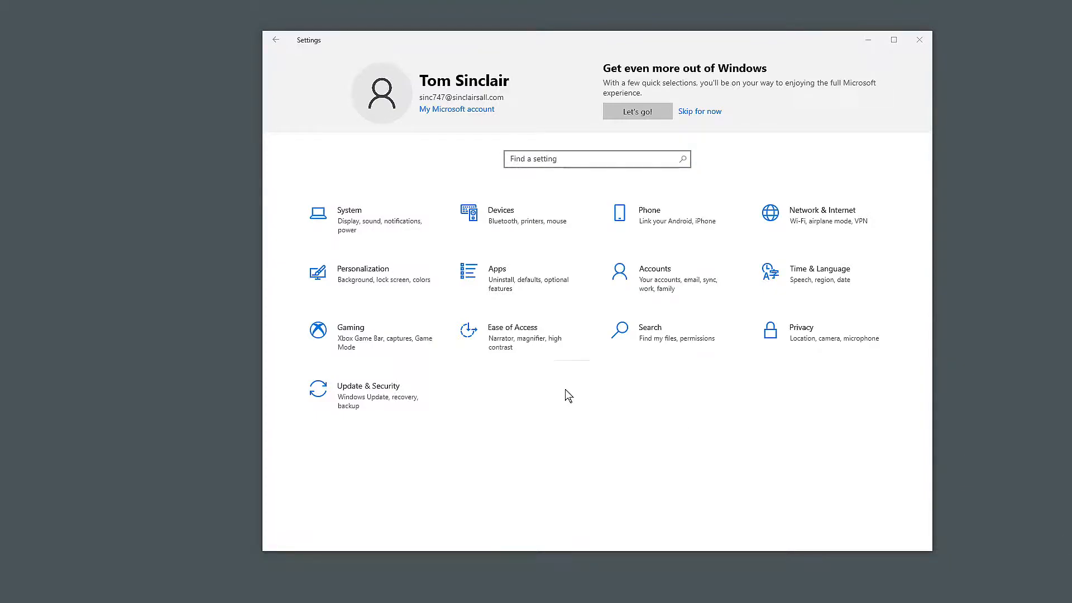
{"action": "left_click", "coordinate": [342, 219]}
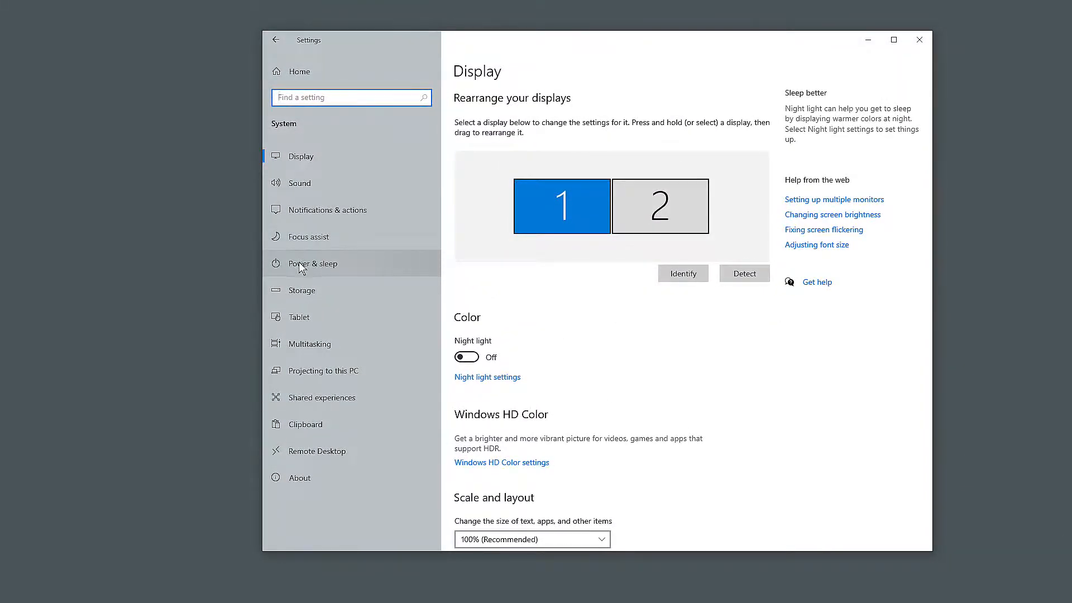
{"action": "left_click", "coordinate": [299, 187]}
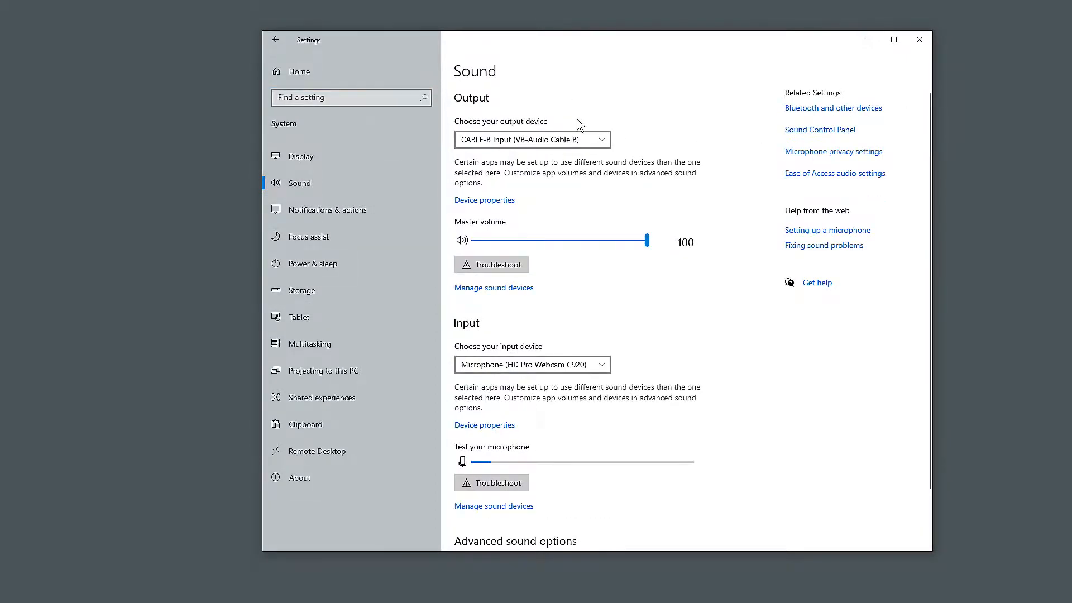
{"action": "left_click", "coordinate": [817, 135]}
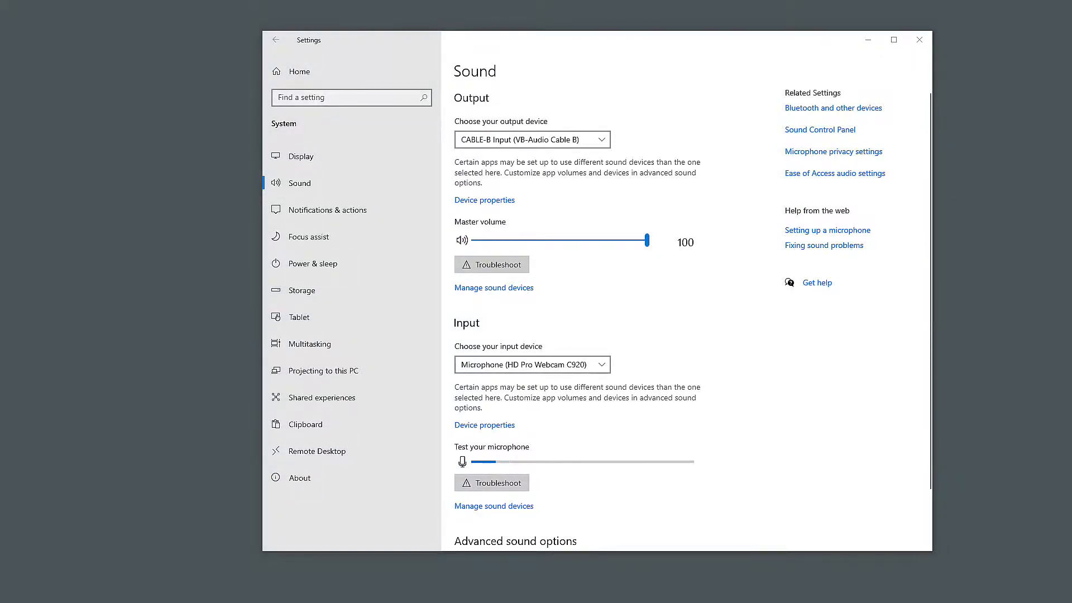
{"action": "left_click_drag", "start_coordinate": [1000, 163], "coordinate": [419, 162]}
{"action": "left_click", "coordinate": [873, 45]}
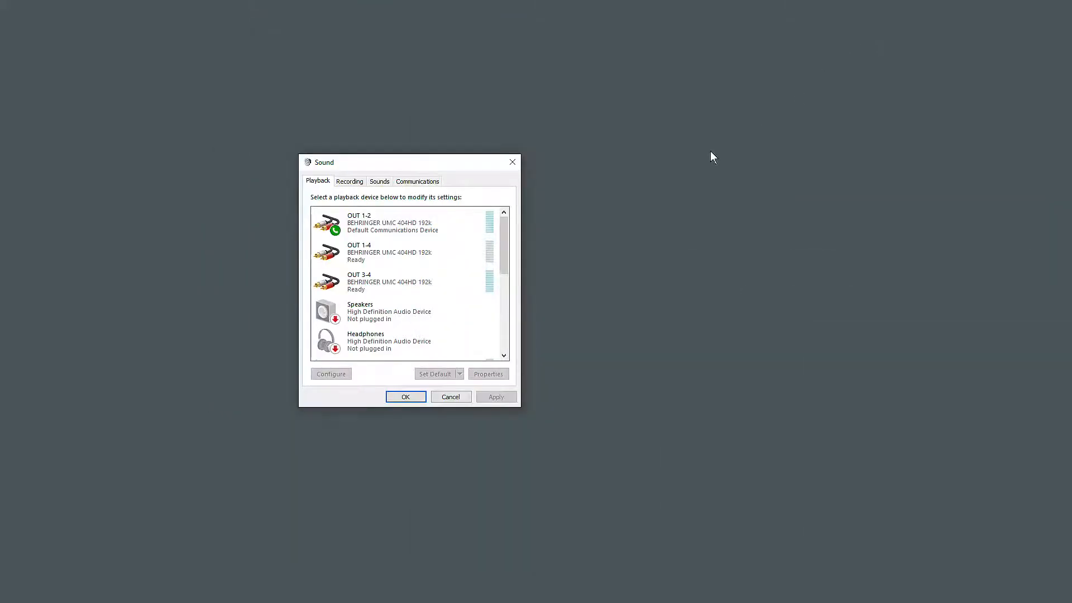
{"action": "left_click_drag", "start_coordinate": [457, 166], "coordinate": [571, 160]}
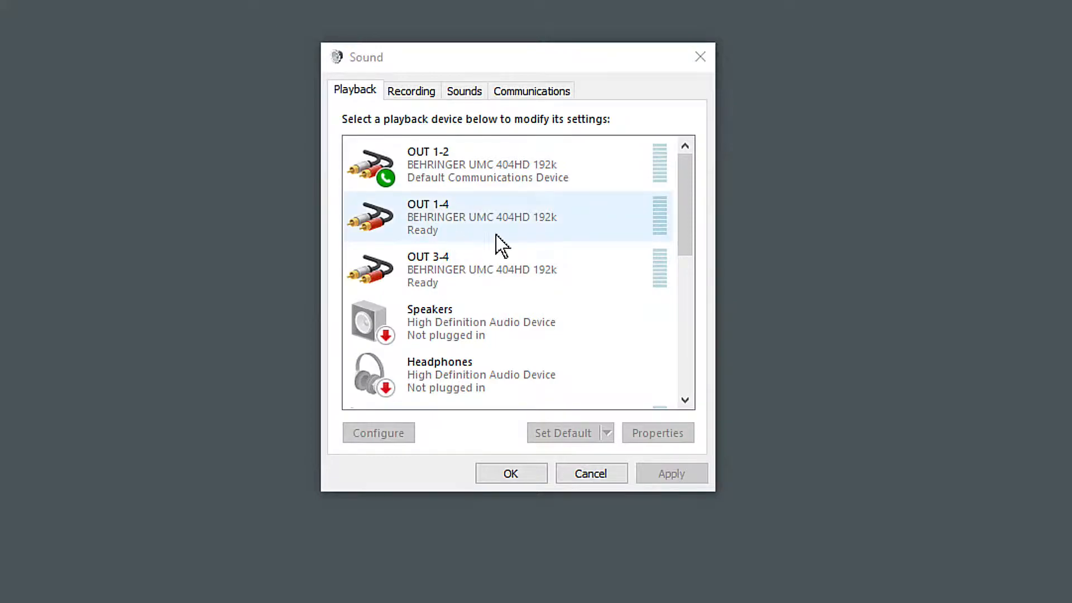
Step: Review the playback and recording device lists, including the VB-Audio cable entries at the end of the playback list
{"action": "mouse_move", "coordinate": [686, 180]}
{"action": "left_mouse_down"}
{"action": "mouse_move", "coordinate": [685, 364]}
{"action": "mouse_move", "coordinate": [710, 179]}
{"action": "mouse_move", "coordinate": [698, 171]}
{"action": "left_mouse_up"}
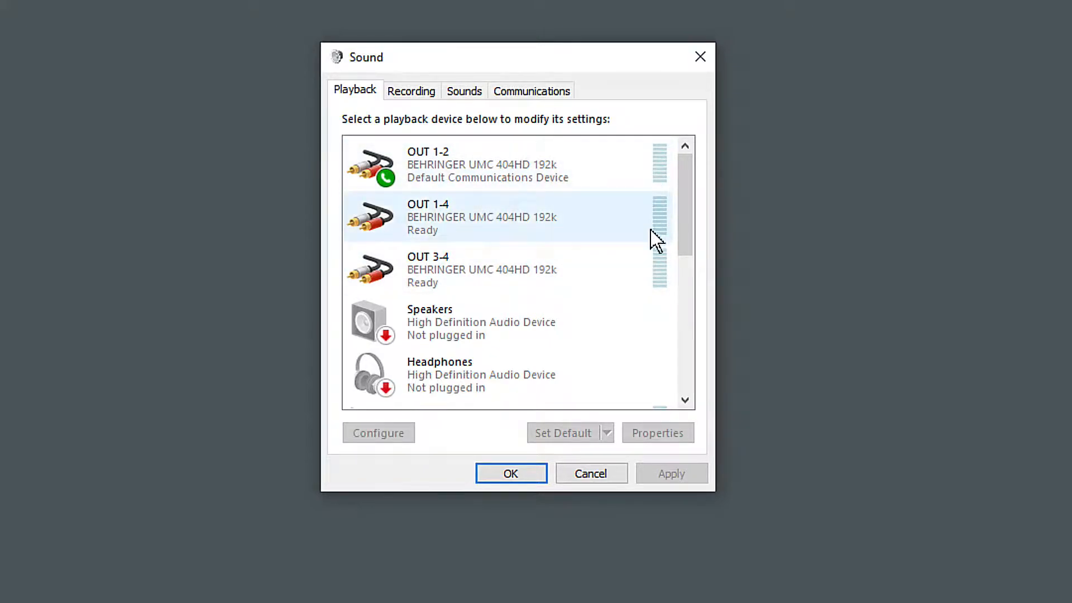
{"action": "left_click_drag", "start_coordinate": [686, 225], "coordinate": [687, 192]}
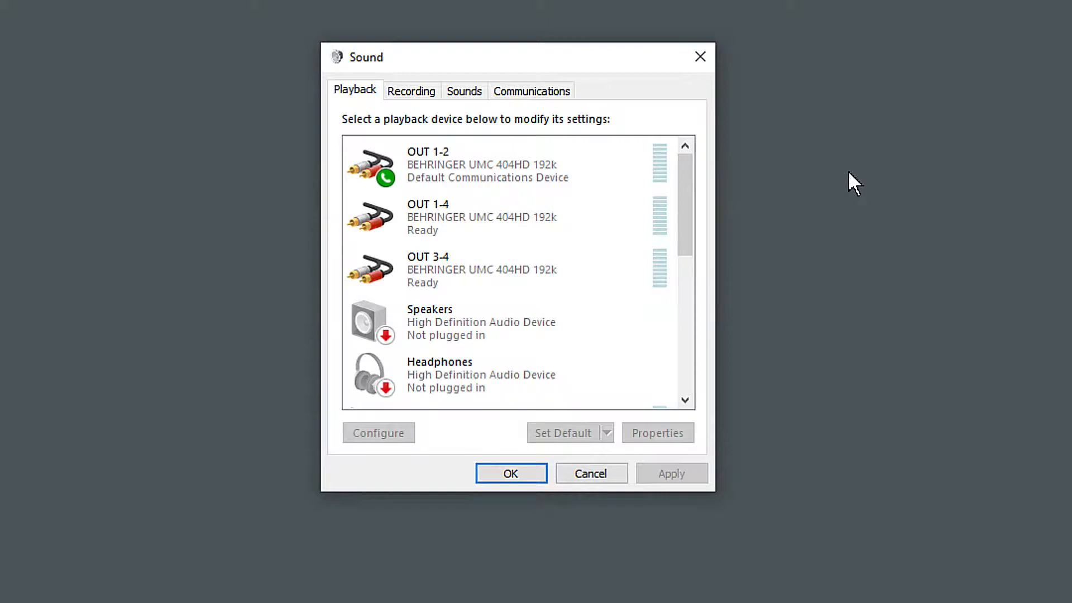
{"action": "mouse_move", "coordinate": [688, 183]}
{"action": "left_mouse_down"}
{"action": "mouse_move", "coordinate": [689, 341]}
{"action": "mouse_move", "coordinate": [698, 171]}
{"action": "left_mouse_up"}
{"action": "left_click", "coordinate": [406, 94]}
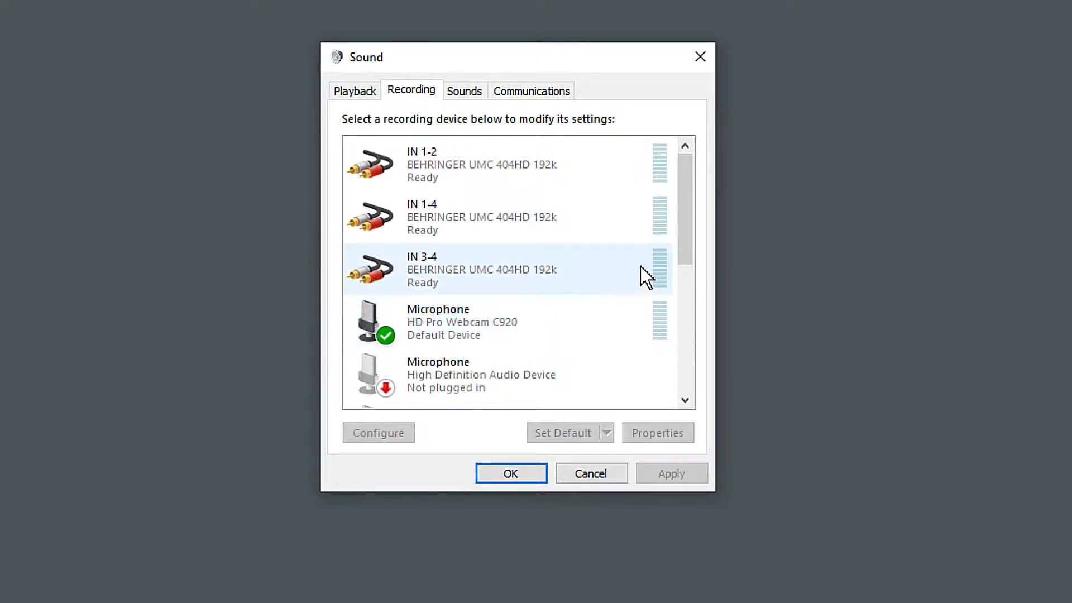
{"action": "left_click_drag", "start_coordinate": [686, 222], "coordinate": [708, 210]}
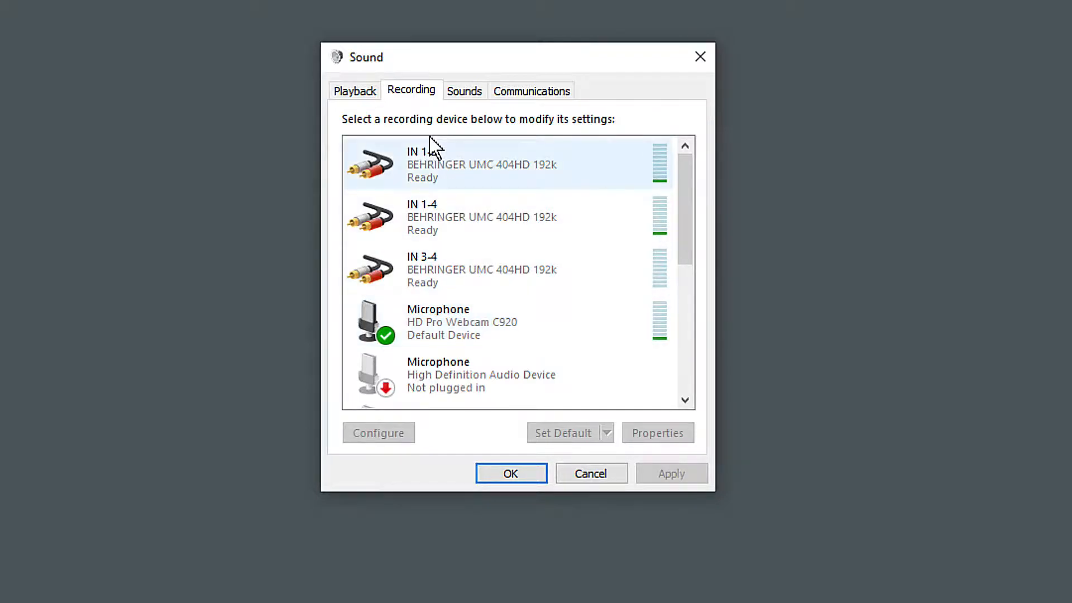
{"action": "left_click", "coordinate": [360, 92]}
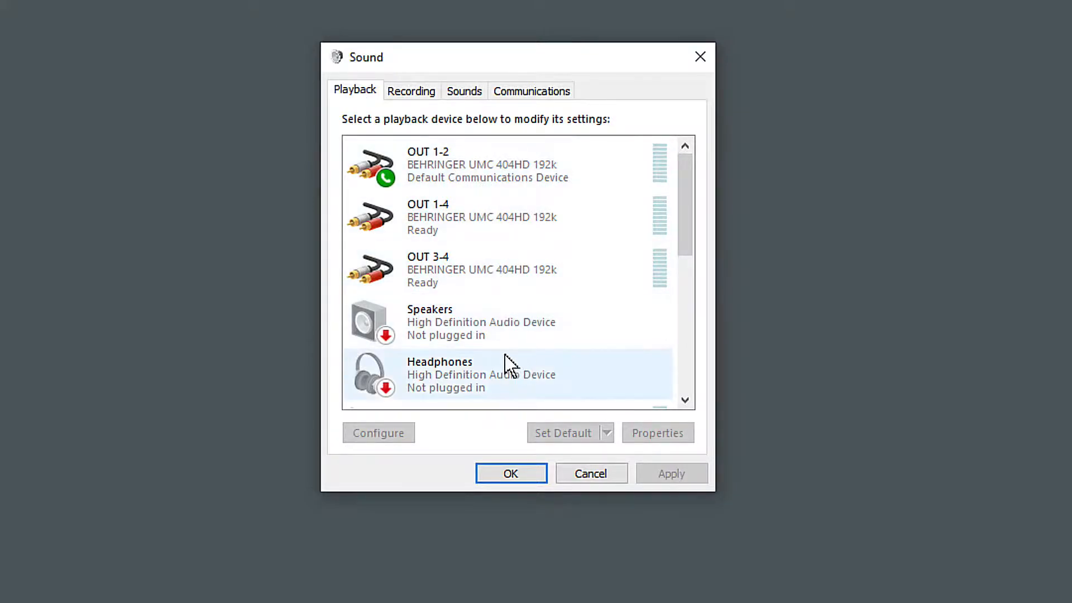
{"action": "left_click_drag", "start_coordinate": [686, 196], "coordinate": [682, 360]}
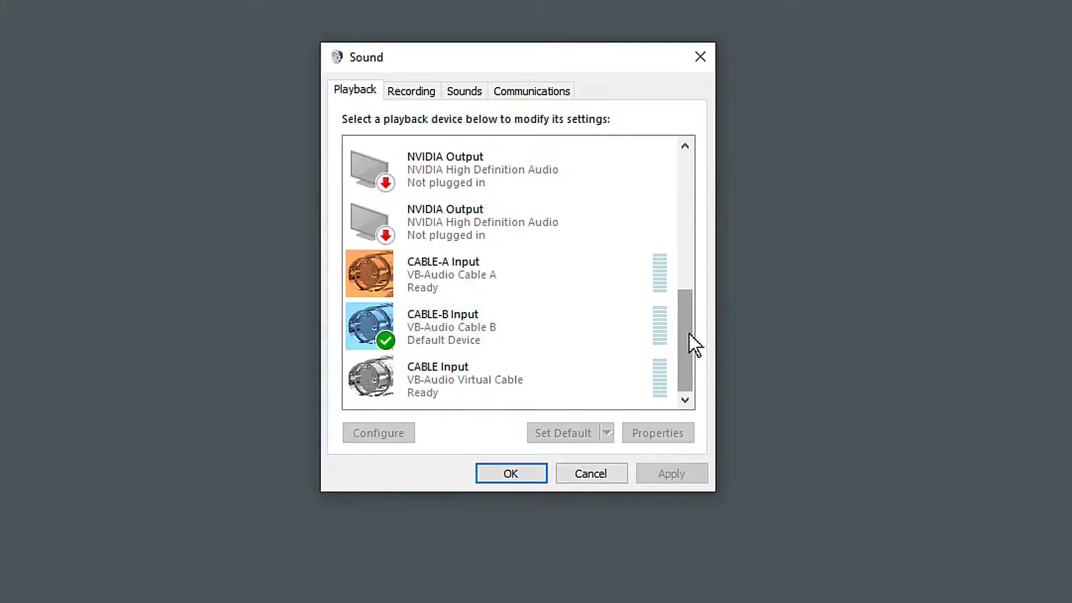
{"action": "left_click_drag", "start_coordinate": [690, 335], "coordinate": [681, 174]}
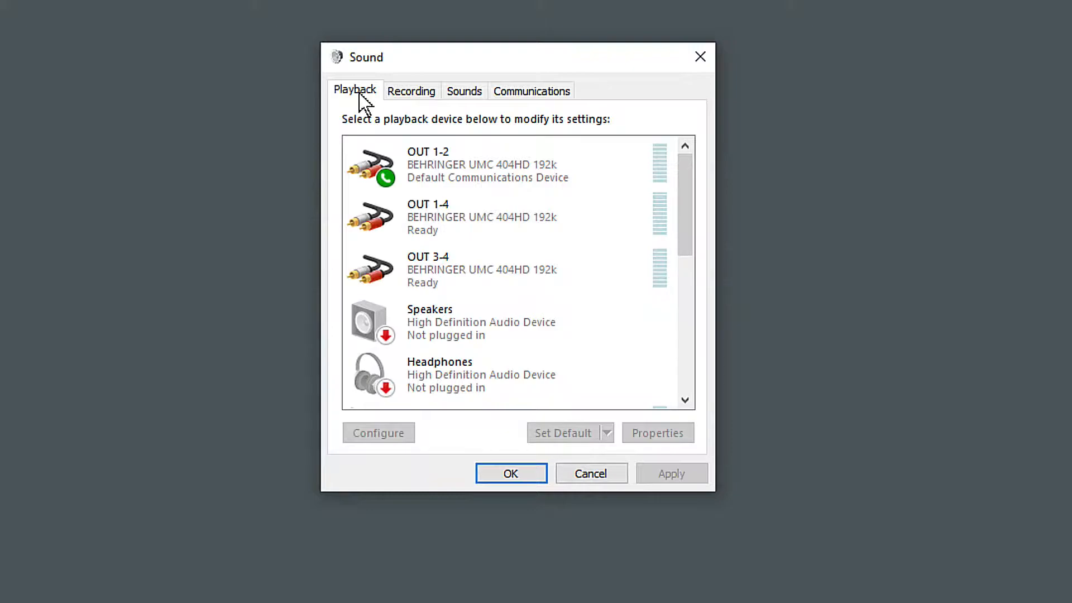
Step: Check the input level of the IN 1-2 recording device and close its properties without saving
{"action": "left_click", "coordinate": [401, 94]}
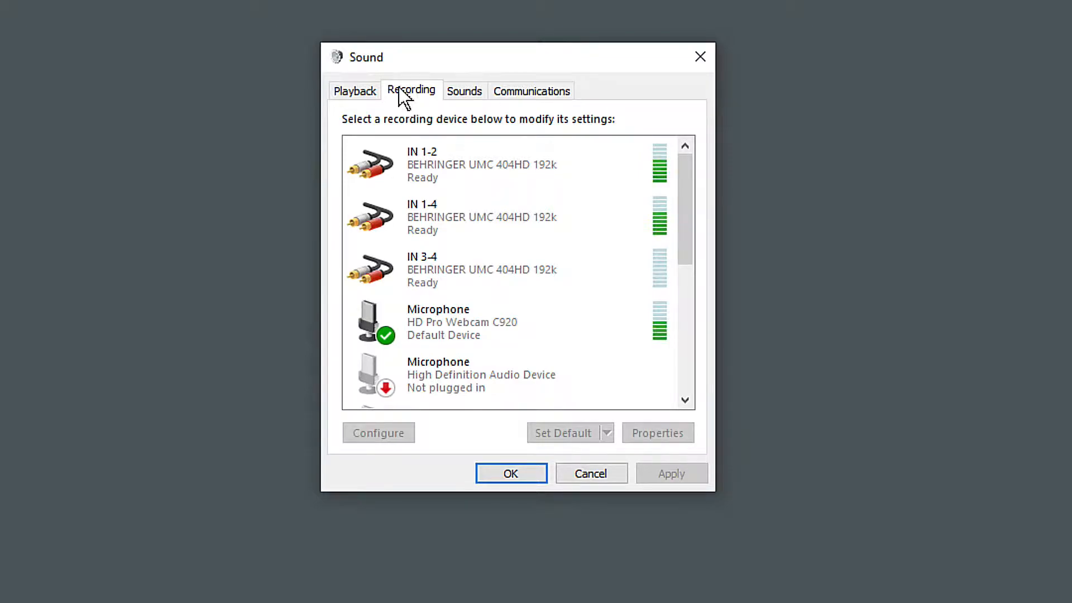
{"action": "double_click", "coordinate": [454, 175]}
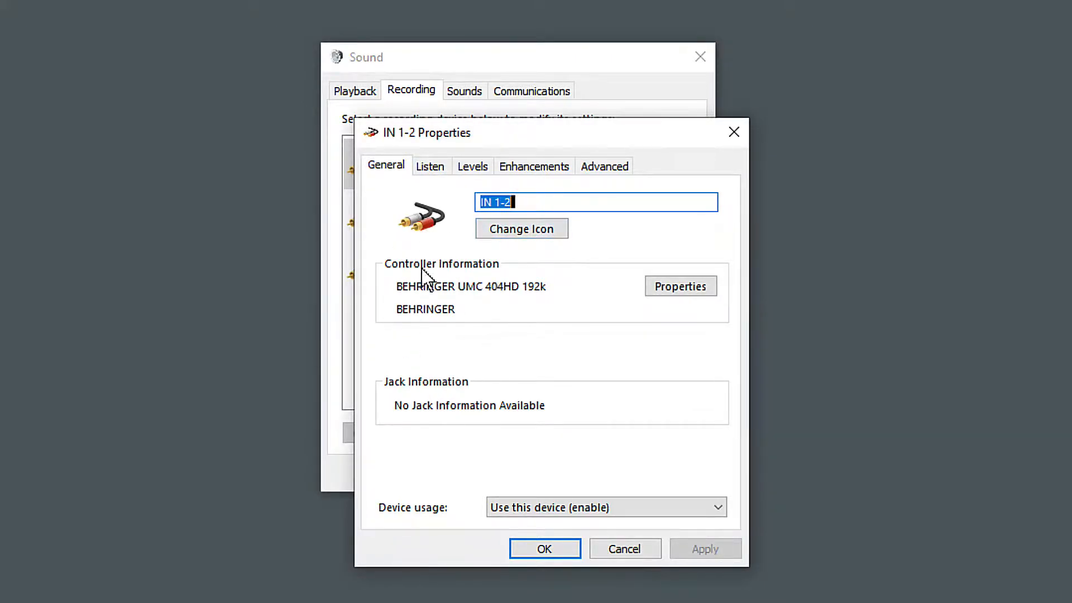
{"action": "left_click", "coordinate": [471, 166]}
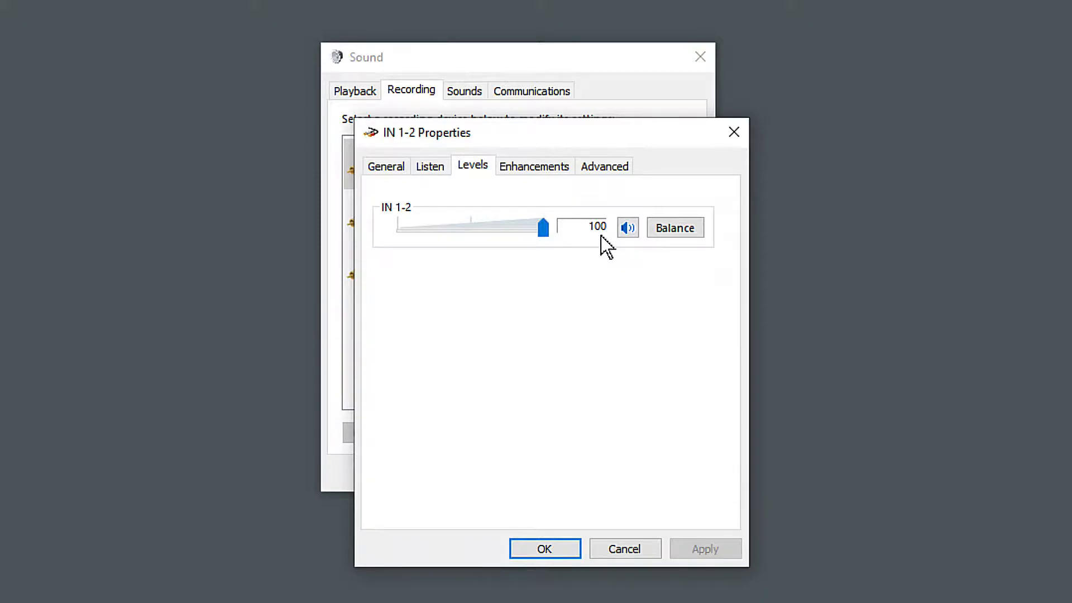
{"action": "mouse_move", "coordinate": [543, 228]}
{"action": "left_mouse_down"}
{"action": "mouse_move", "coordinate": [471, 235]}
{"action": "mouse_move", "coordinate": [558, 234]}
{"action": "left_mouse_up"}
{"action": "left_click", "coordinate": [628, 550]}
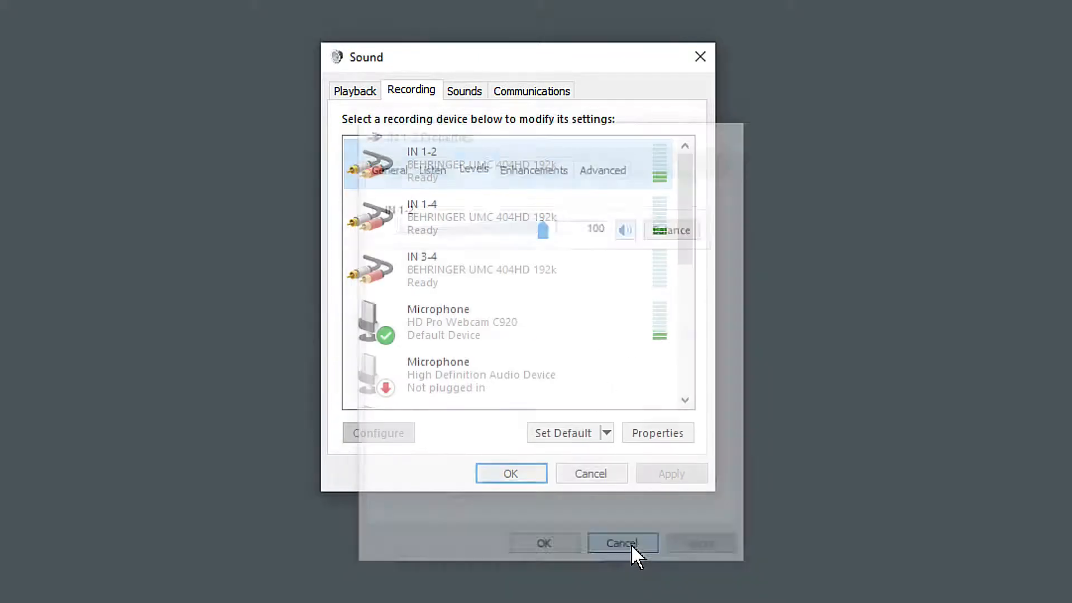
Step: Check the output levels of the OUT 1-2 and OUT 1-4 playback devices, closing each properties dialog without saving
{"action": "left_click", "coordinate": [357, 91]}
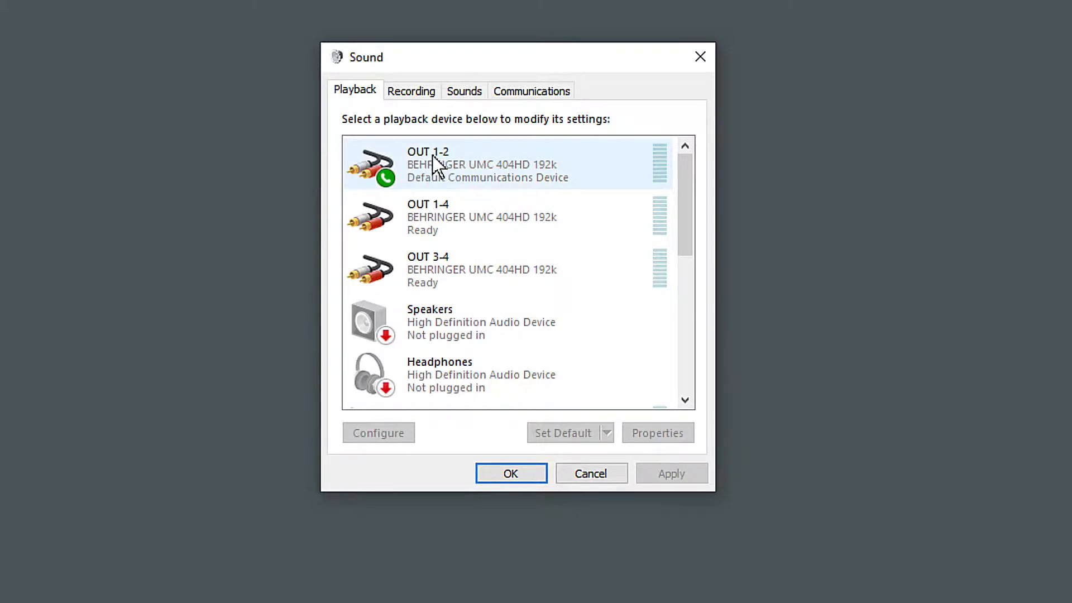
{"action": "double_click", "coordinate": [469, 159]}
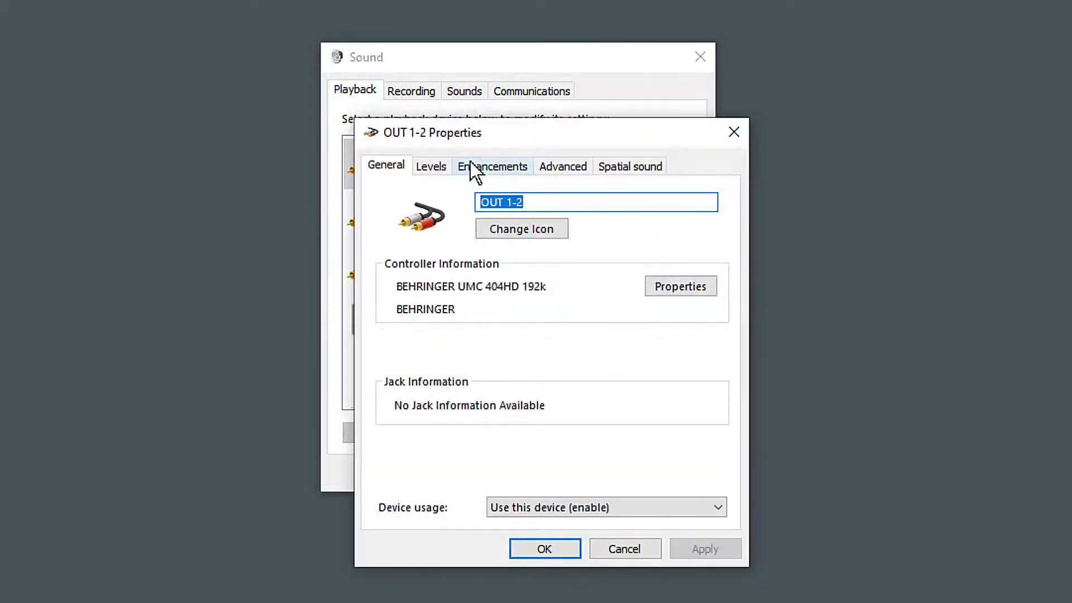
{"action": "left_click", "coordinate": [433, 167]}
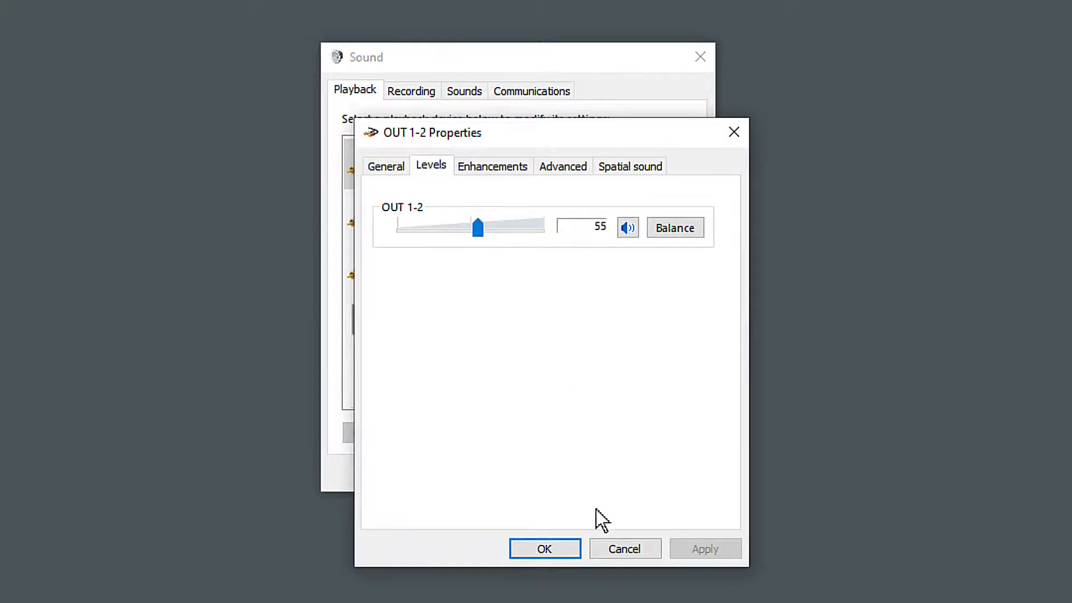
{"action": "left_click", "coordinate": [625, 549]}
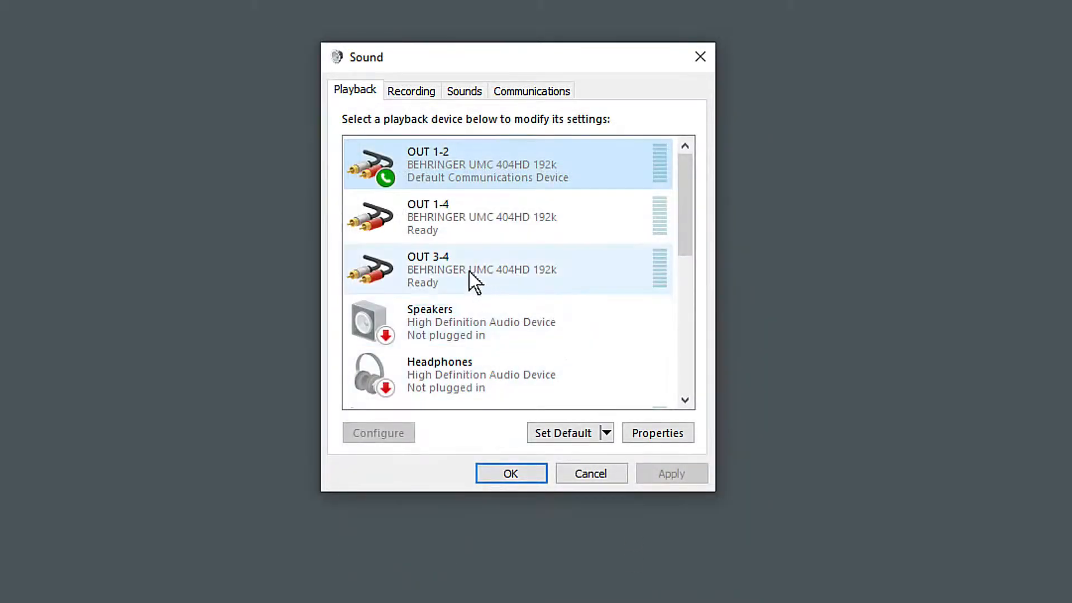
{"action": "double_click", "coordinate": [464, 224]}
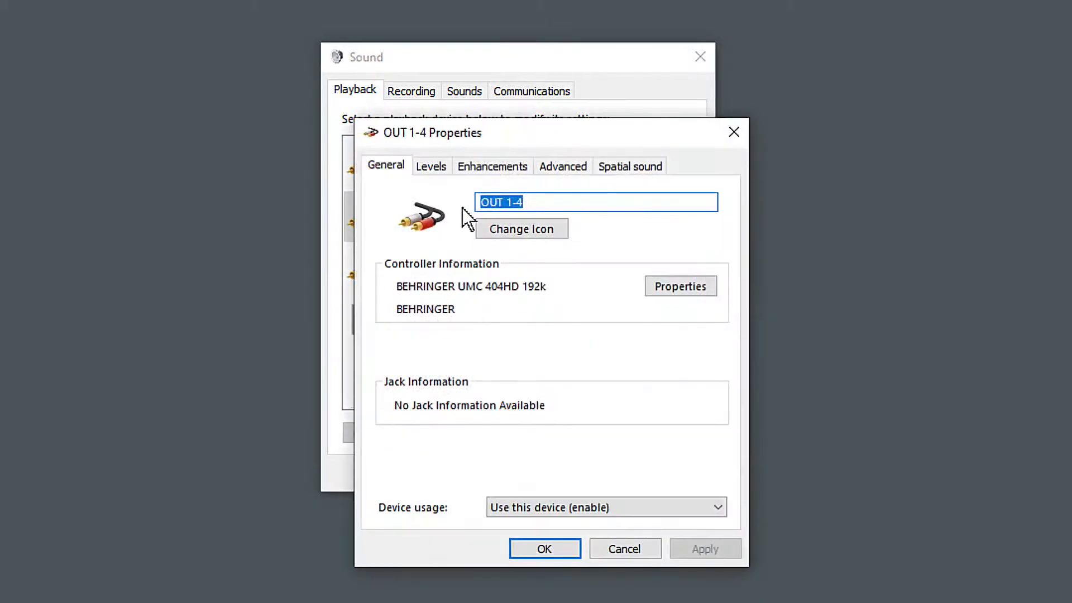
{"action": "left_click", "coordinate": [427, 170]}
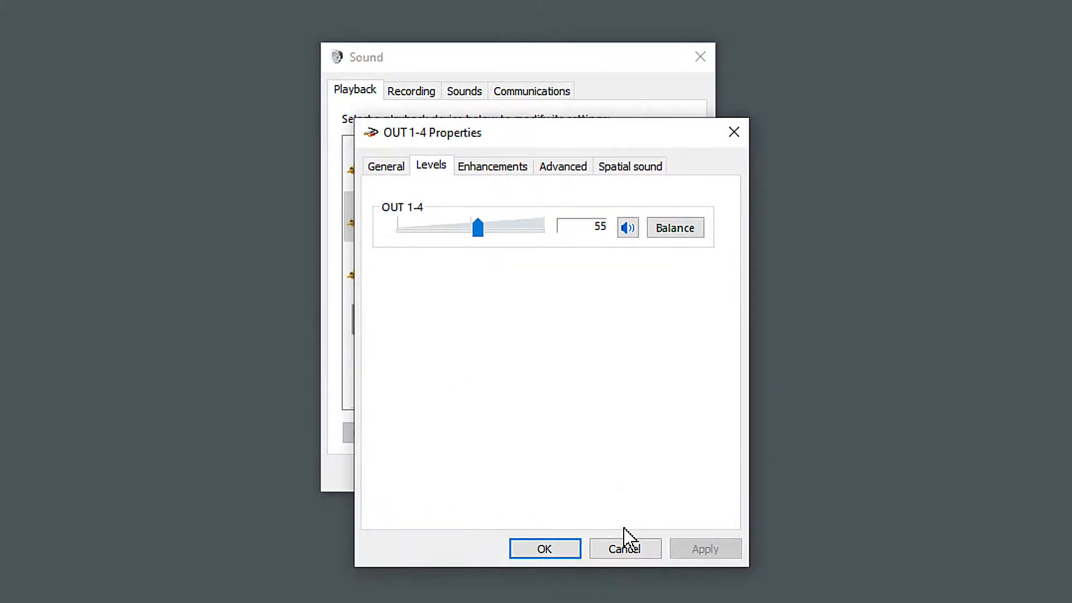
{"action": "left_click", "coordinate": [631, 549]}
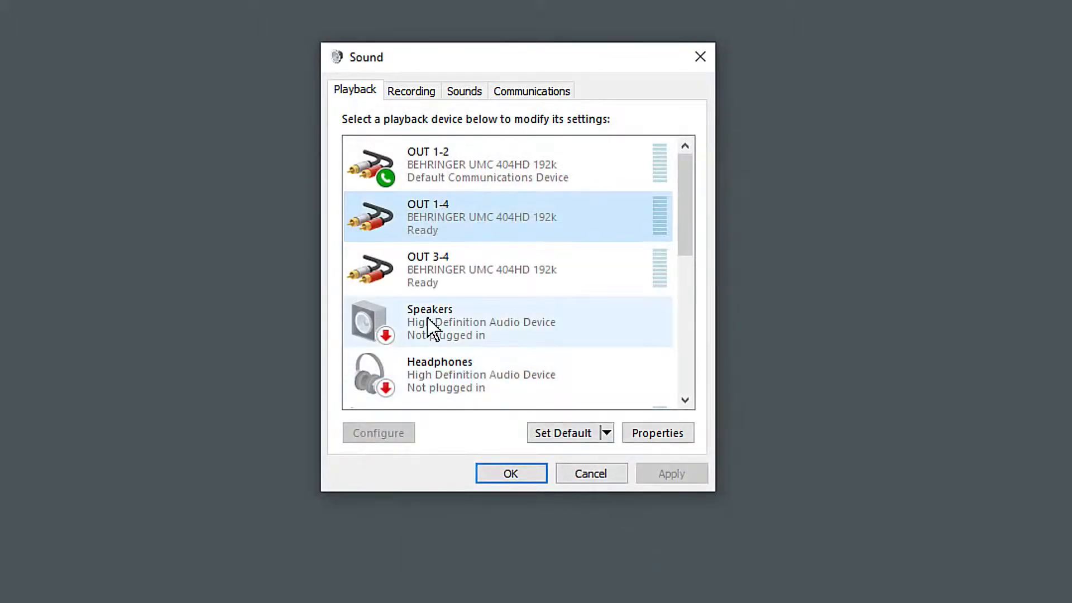
Step: Inspect the properties of the Speakers playback device and check the level of CABLE-B Input
{"action": "double_click", "coordinate": [457, 322]}
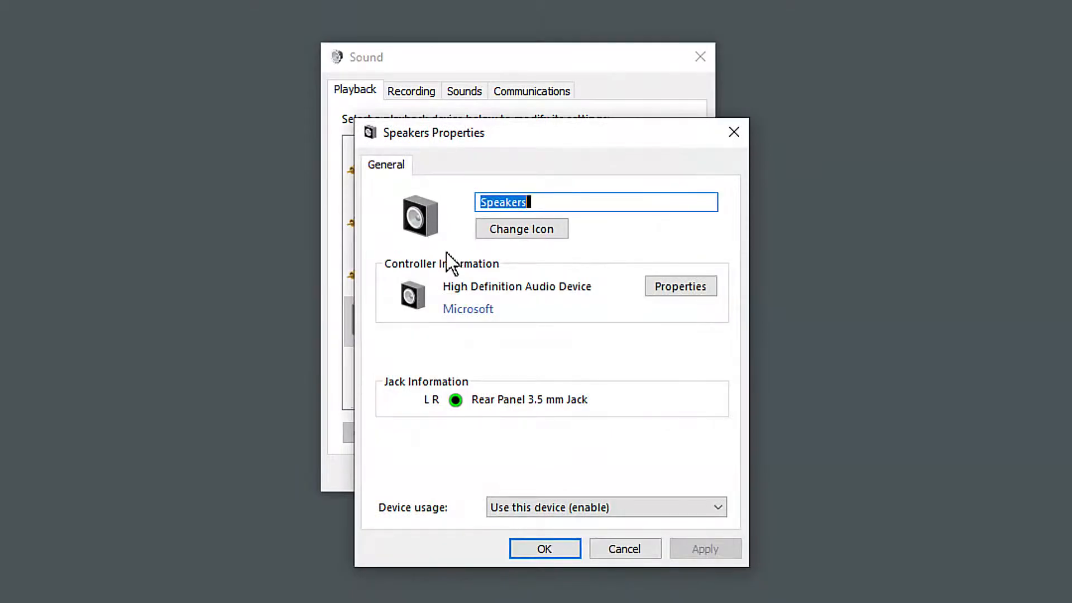
{"action": "left_click", "coordinate": [609, 546]}
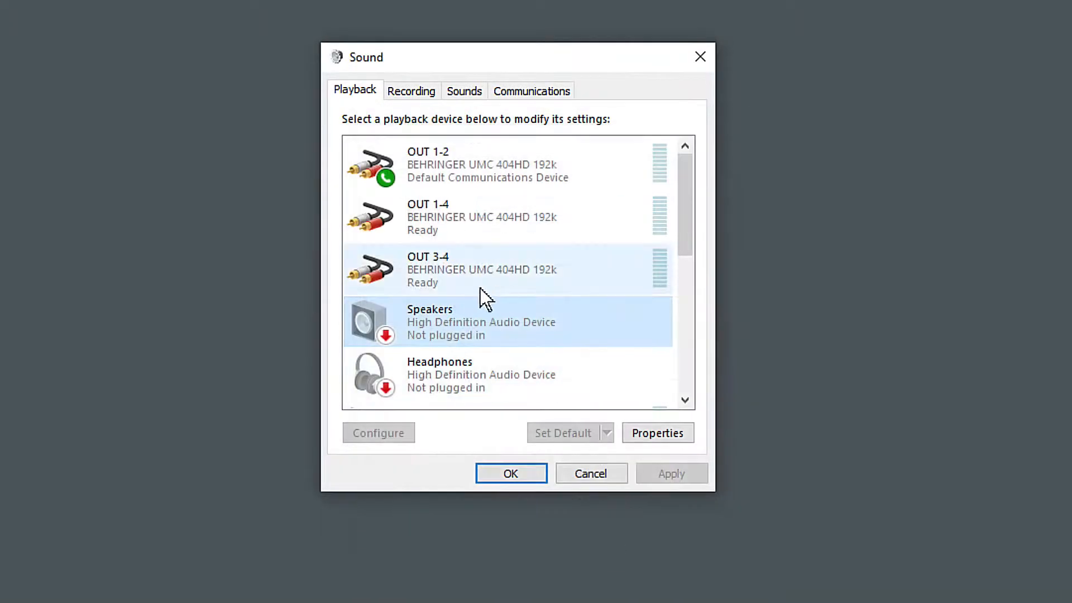
{"action": "left_click_drag", "start_coordinate": [686, 210], "coordinate": [695, 407]}
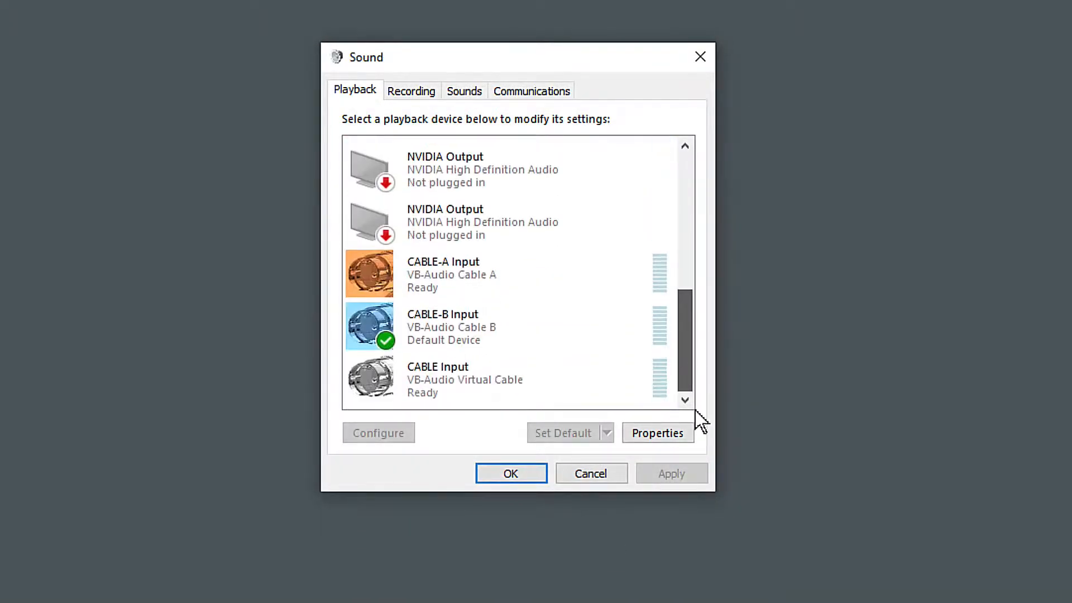
{"action": "double_click", "coordinate": [450, 338]}
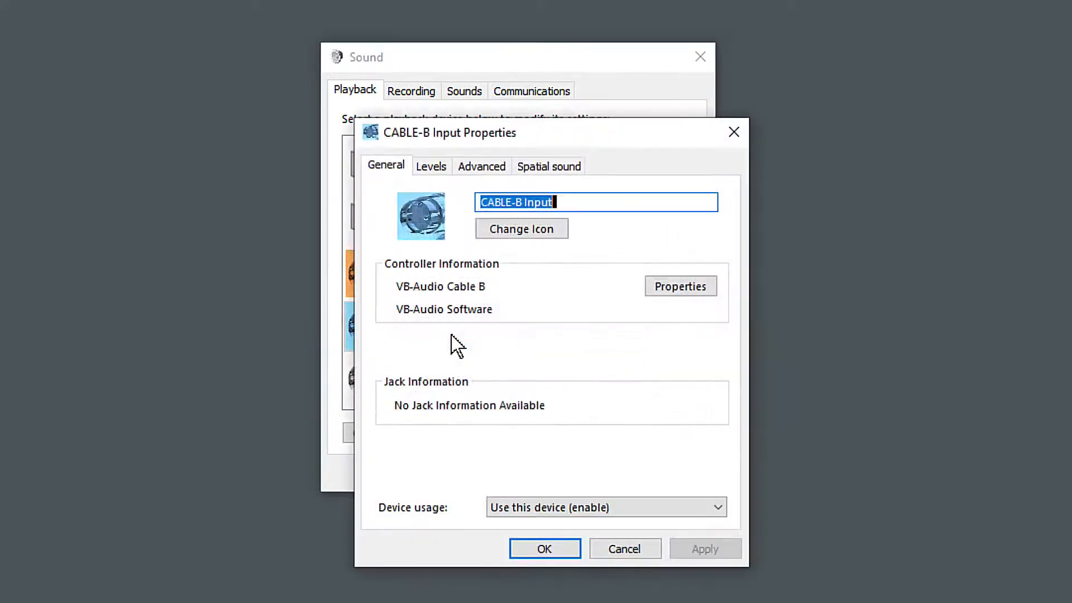
{"action": "left_click", "coordinate": [435, 170]}
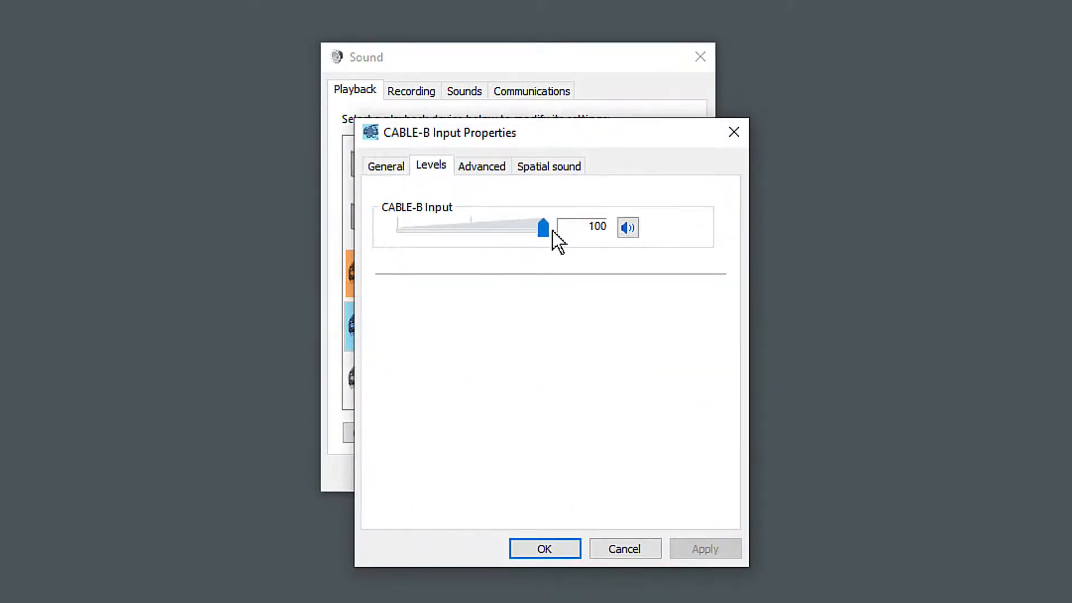
{"action": "left_click", "coordinate": [554, 549]}
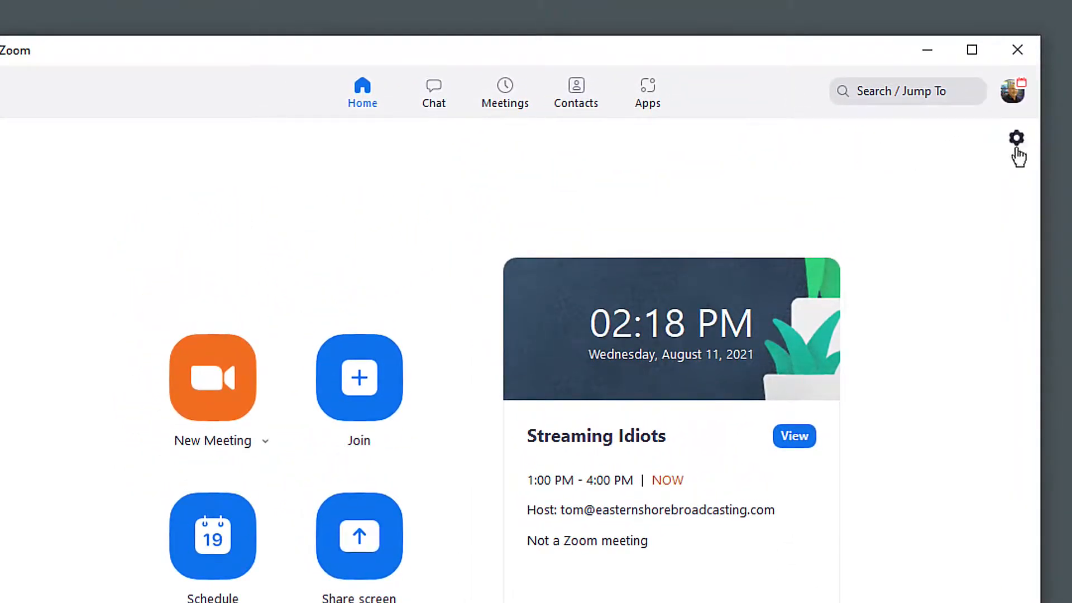
Step: Open Zoom's settings, bring the settings window into view and show the audio options
{"action": "left_click", "coordinate": [1017, 141]}
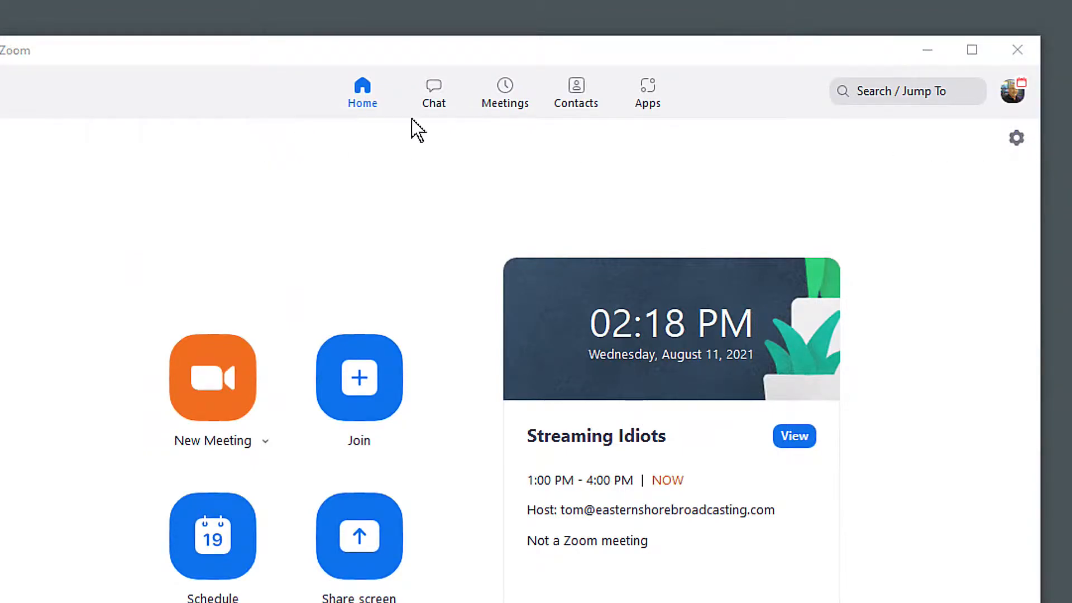
{"action": "left_click_drag", "start_coordinate": [1071, 1], "coordinate": [523, 31]}
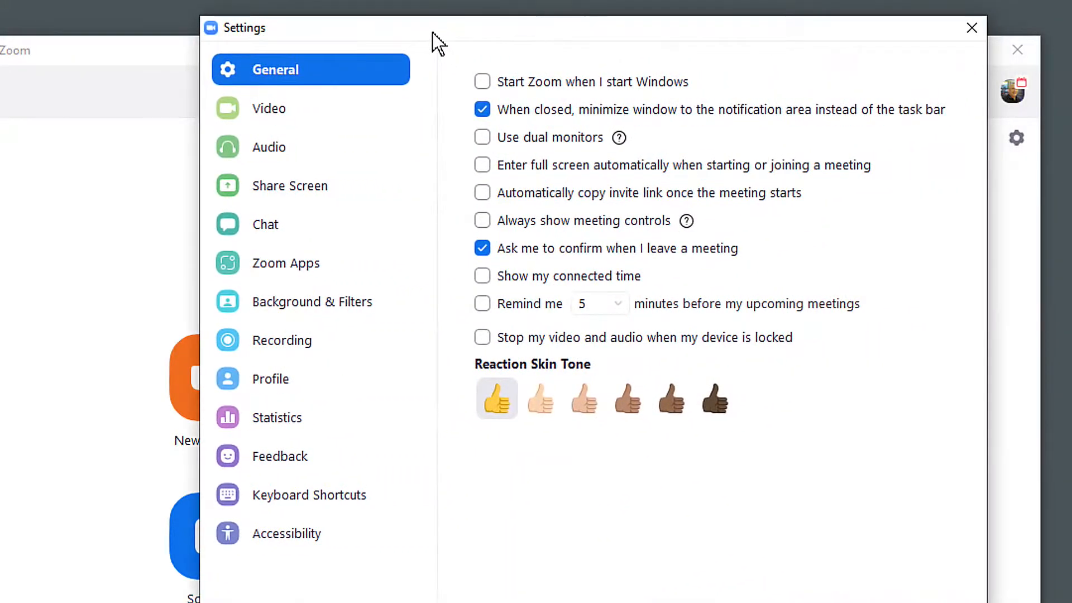
{"action": "left_click", "coordinate": [273, 158]}
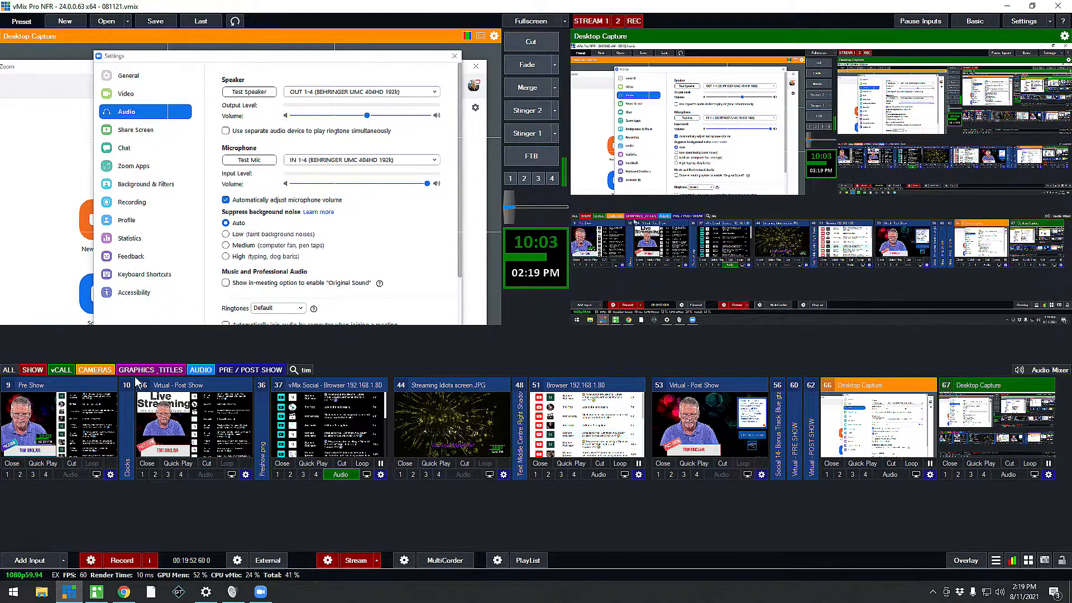
Step: Switch to vMix, filter the inputs to the SHOW category and load MAIN SHOT into preview
{"action": "left_click", "coordinate": [33, 370]}
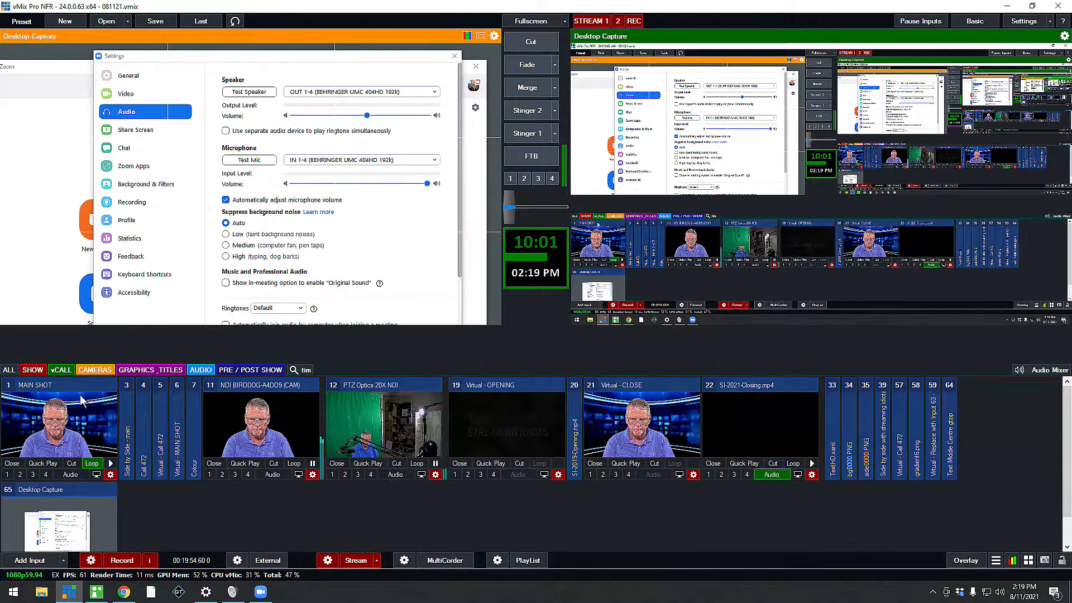
{"action": "left_click", "coordinate": [73, 422]}
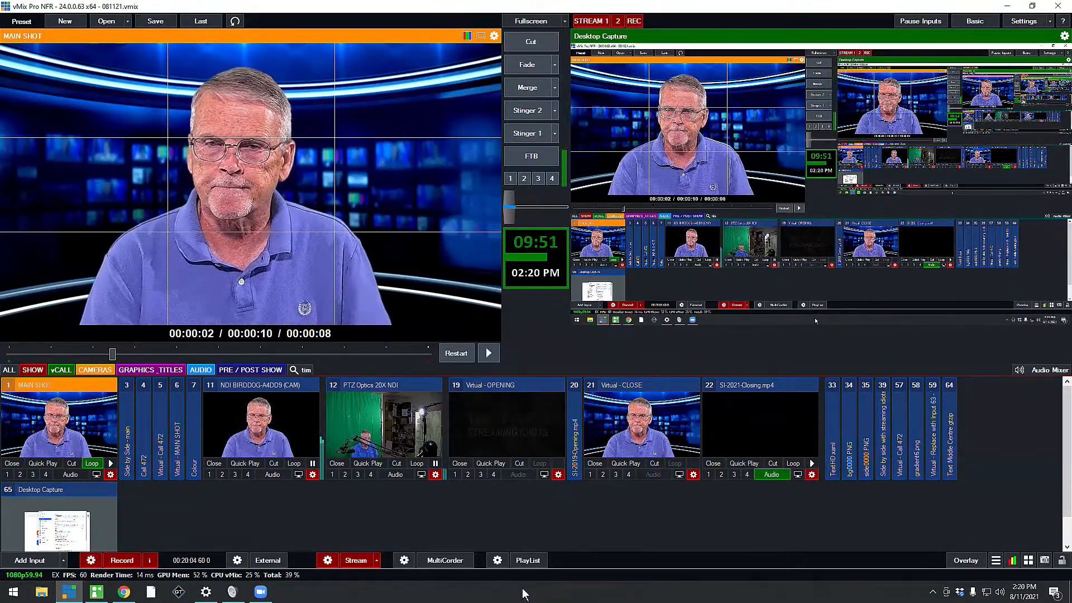
Step: Start adding an audio input, reposition the Input Select dialog and choose UMC ASIO Driver as the audio device
{"action": "left_click", "coordinate": [34, 562]}
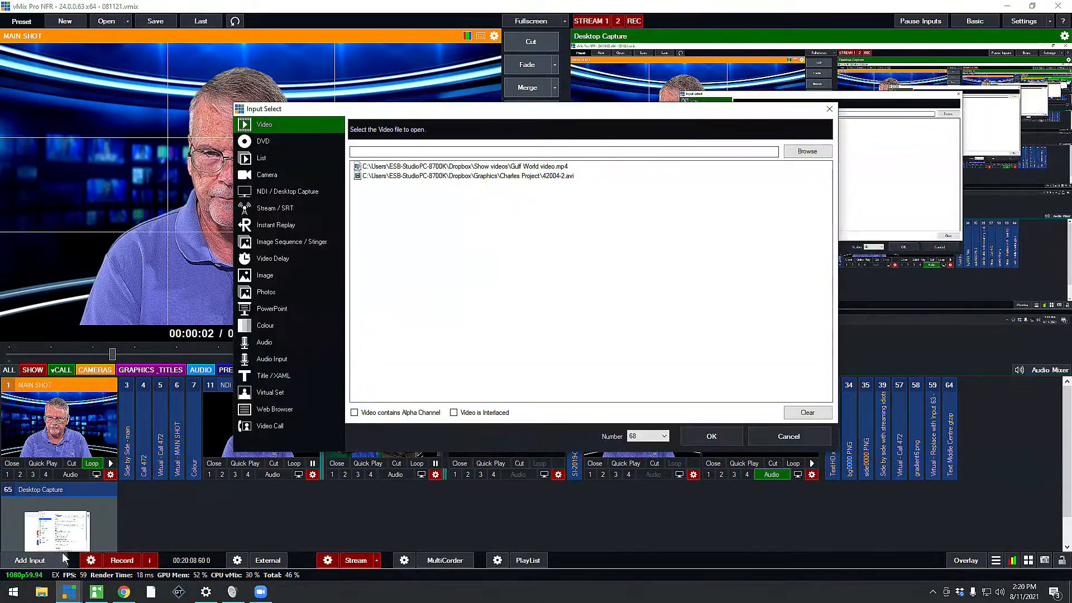
{"action": "left_click", "coordinate": [272, 360]}
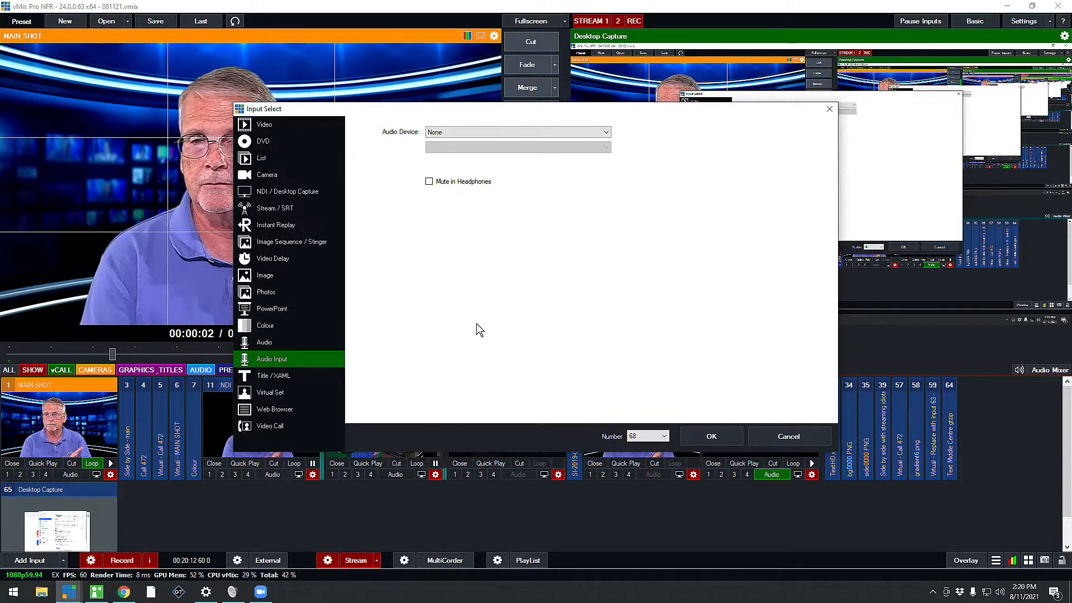
{"action": "left_click_drag", "start_coordinate": [471, 110], "coordinate": [625, 124]}
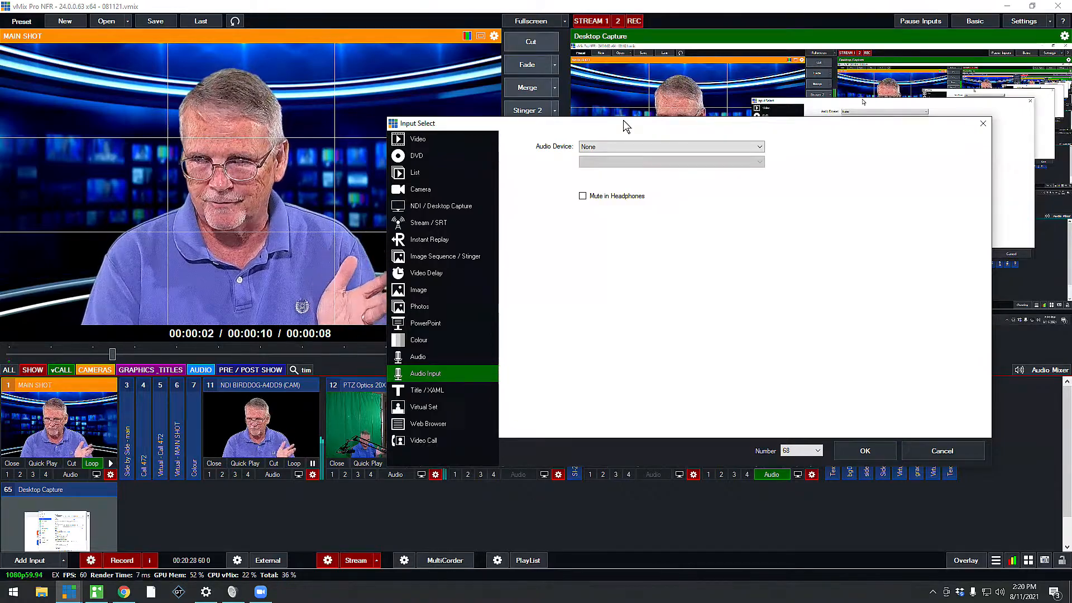
{"action": "left_click", "coordinate": [659, 148]}
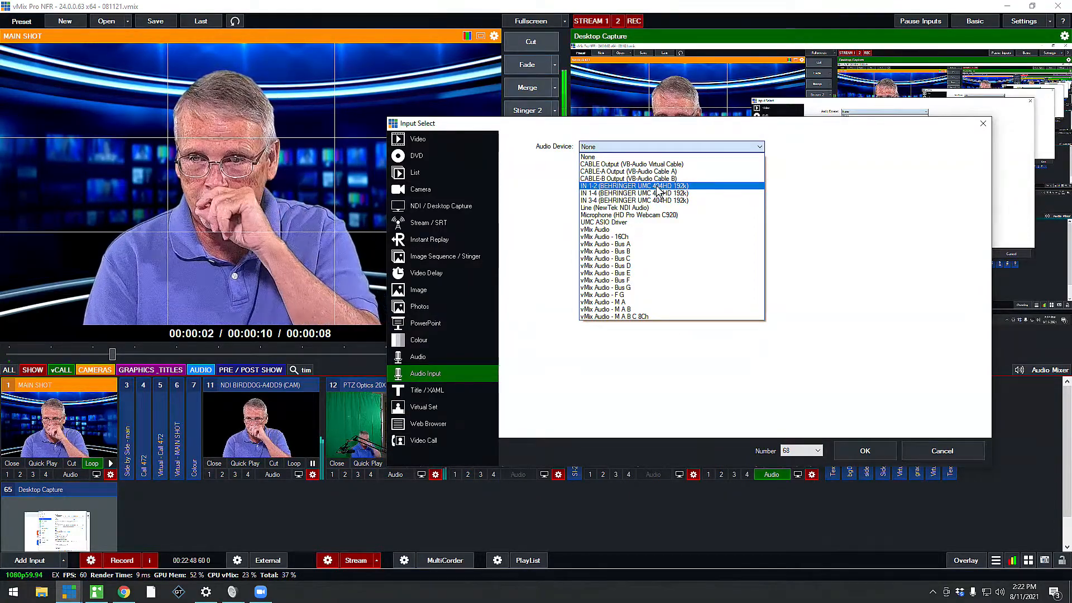
{"action": "left_click", "coordinate": [660, 222]}
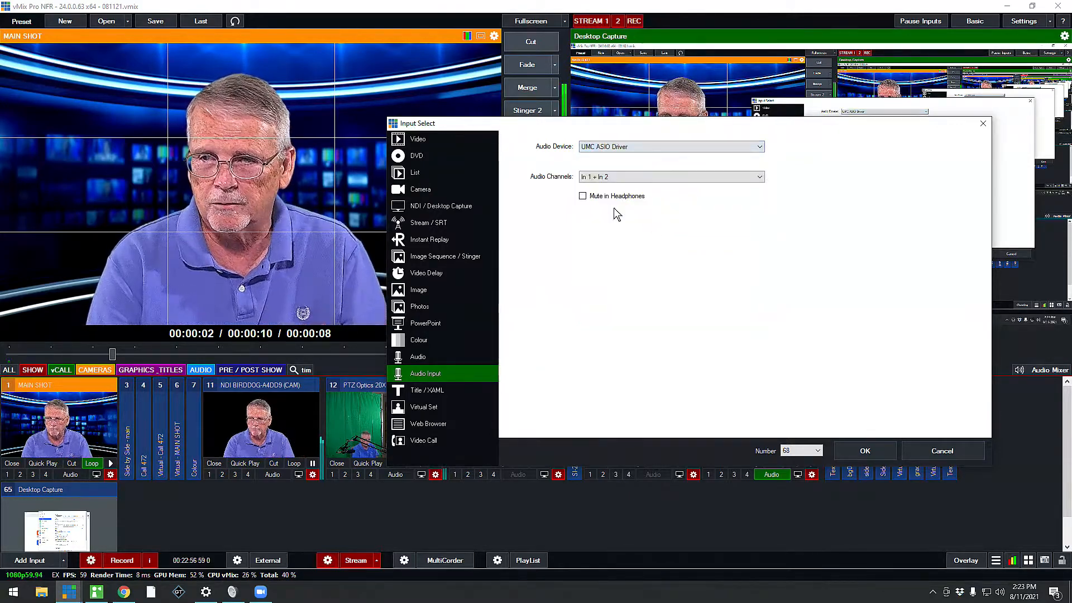
Step: Examine the driver's available audio channels and the list of audio devices, and close the dialog without adding the input
{"action": "left_click", "coordinate": [641, 177]}
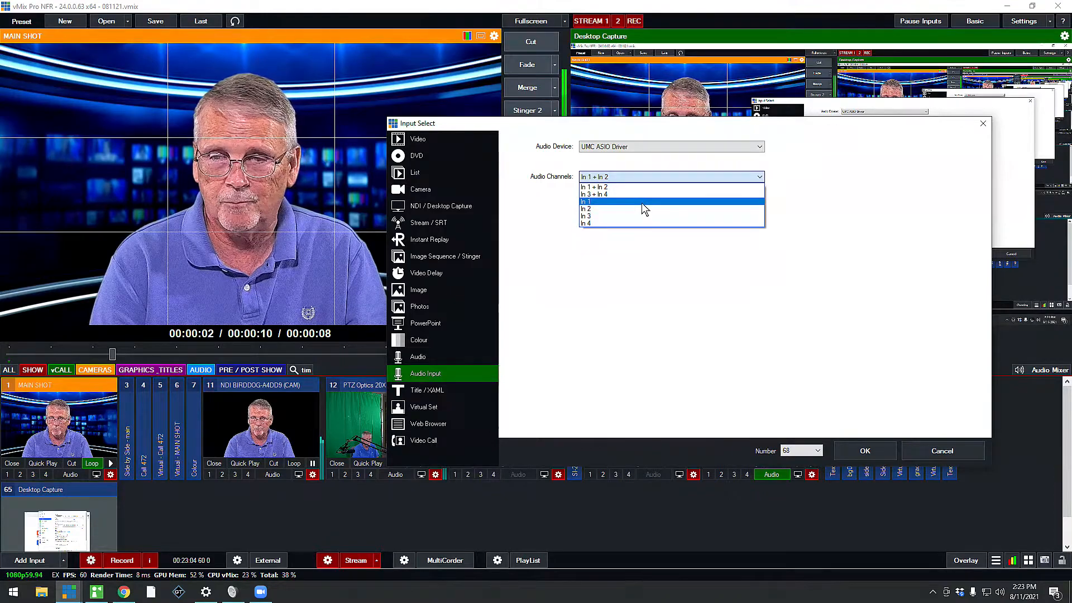
{"action": "left_click", "coordinate": [730, 287]}
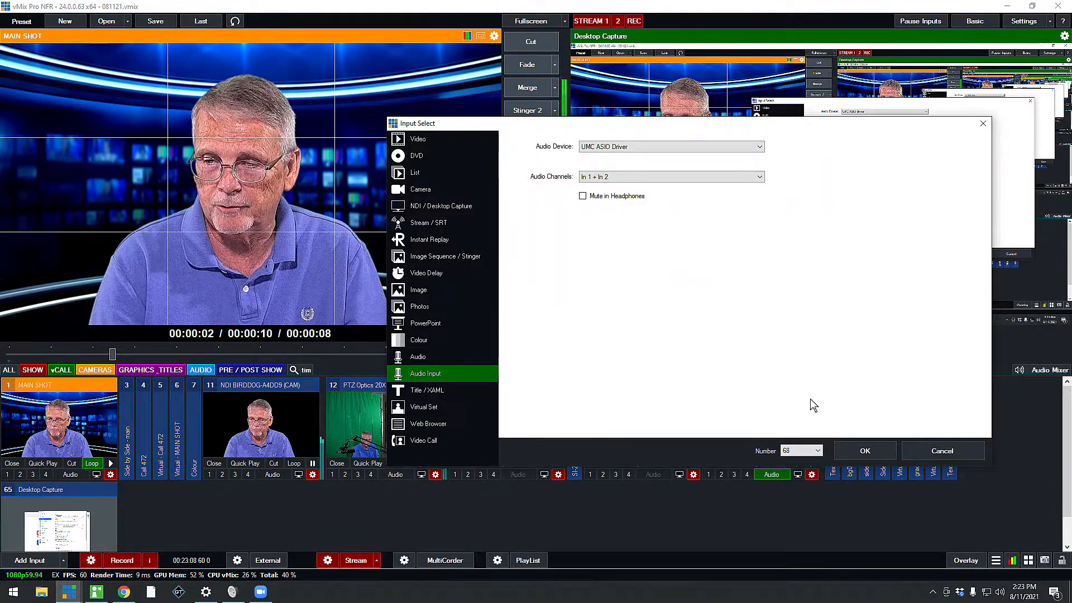
{"action": "left_click", "coordinate": [689, 149]}
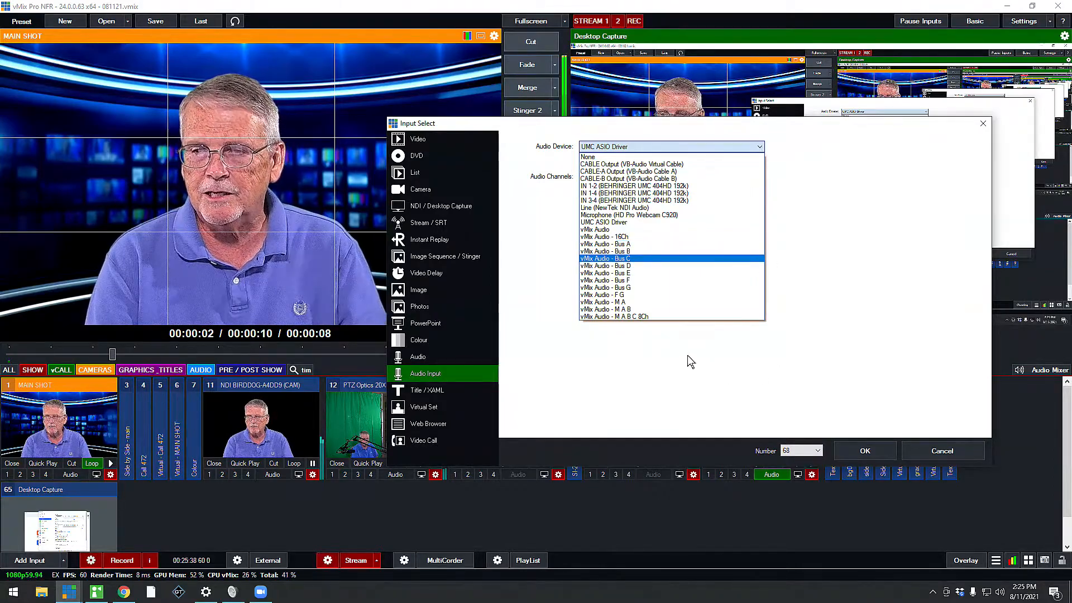
{"action": "left_click", "coordinate": [943, 448]}
{"action": "left_click", "coordinate": [944, 448]}
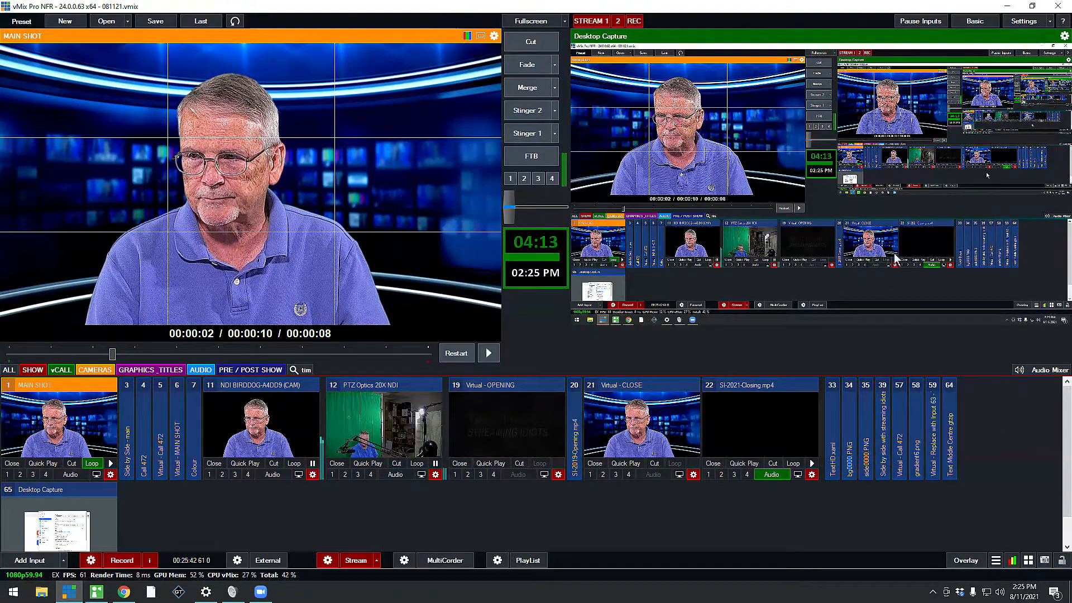
Step: In the audio output settings, set Master Output and Headphones to Default Windows Playback Device and buses A, B and C to None
{"action": "left_click", "coordinate": [1020, 21]}
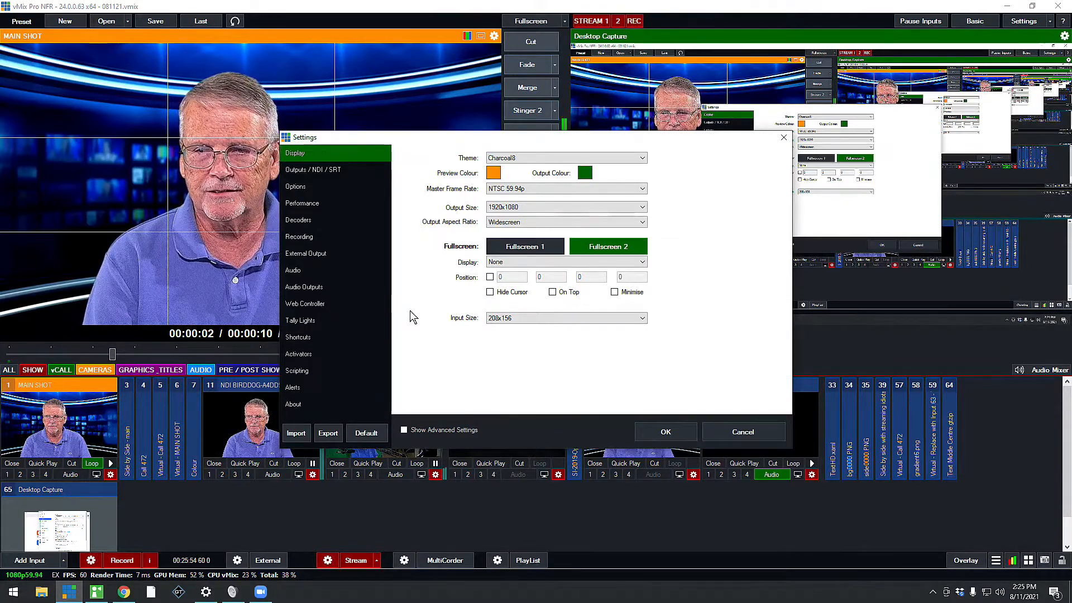
{"action": "left_click", "coordinate": [313, 286]}
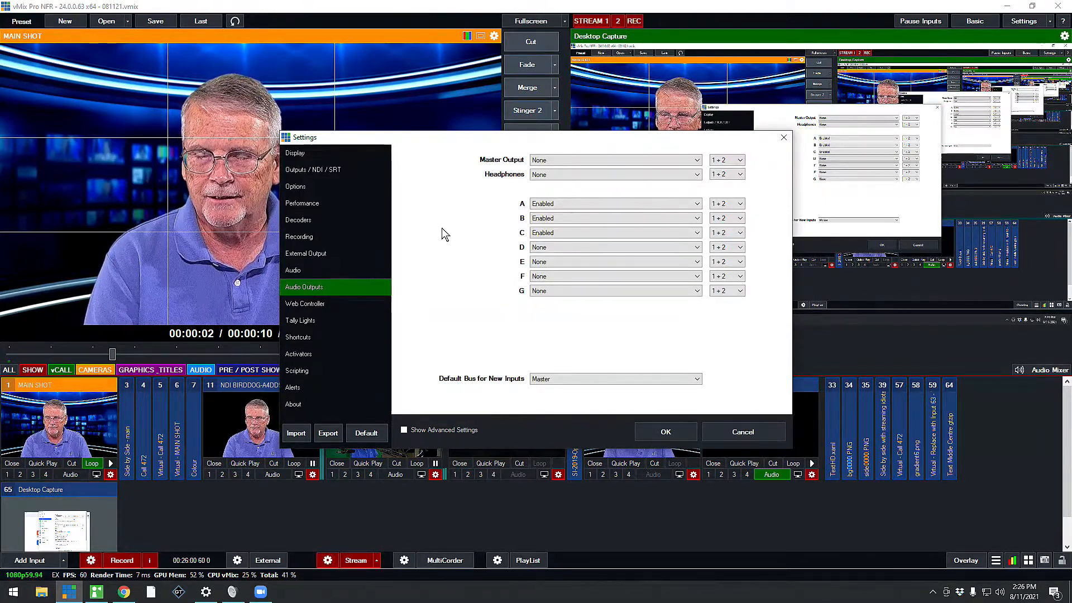
{"action": "left_click", "coordinate": [571, 161]}
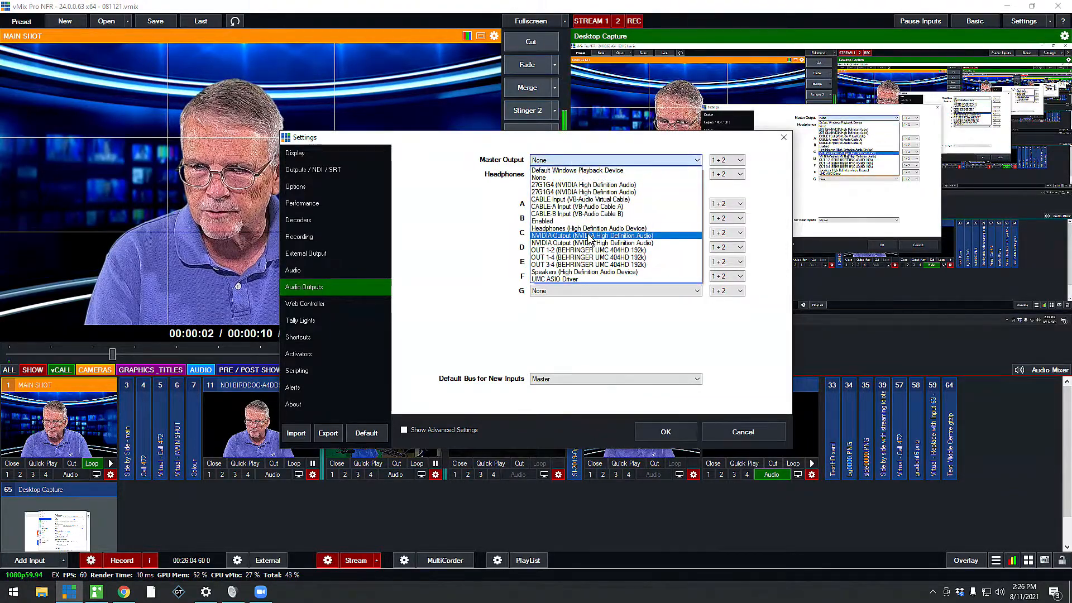
{"action": "left_click", "coordinate": [585, 171]}
{"action": "left_click", "coordinate": [584, 175]}
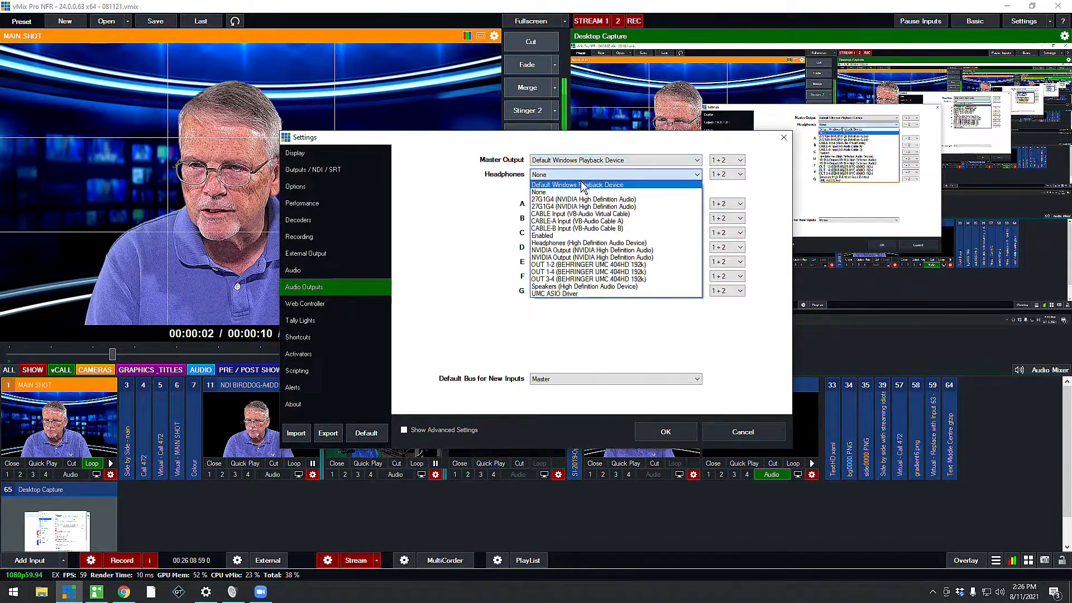
{"action": "left_click", "coordinate": [580, 189]}
{"action": "left_click", "coordinate": [567, 205]}
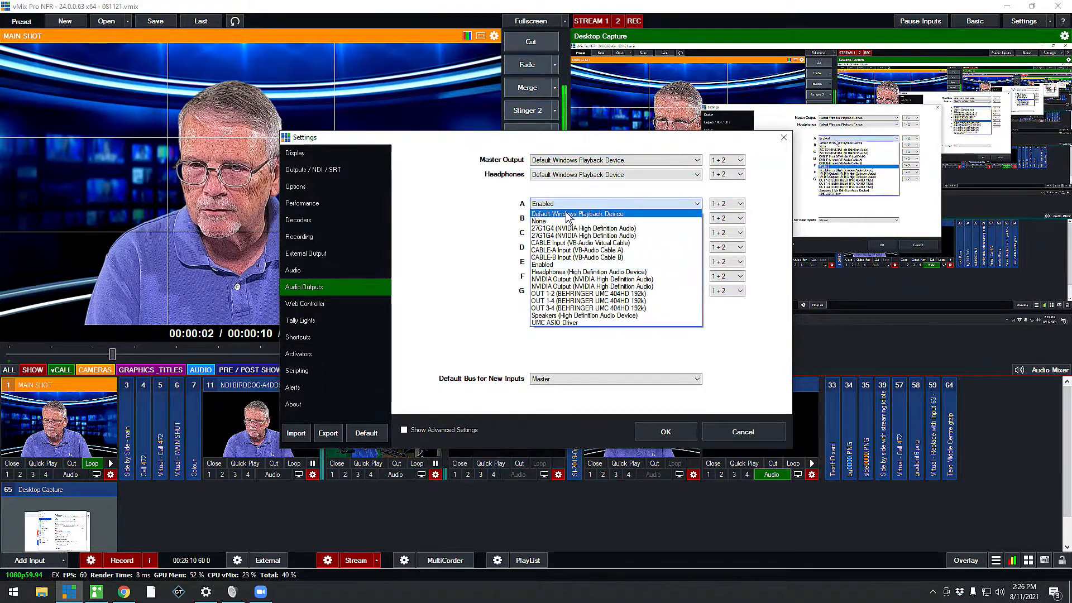
{"action": "left_click", "coordinate": [567, 213]}
{"action": "left_click", "coordinate": [566, 218]}
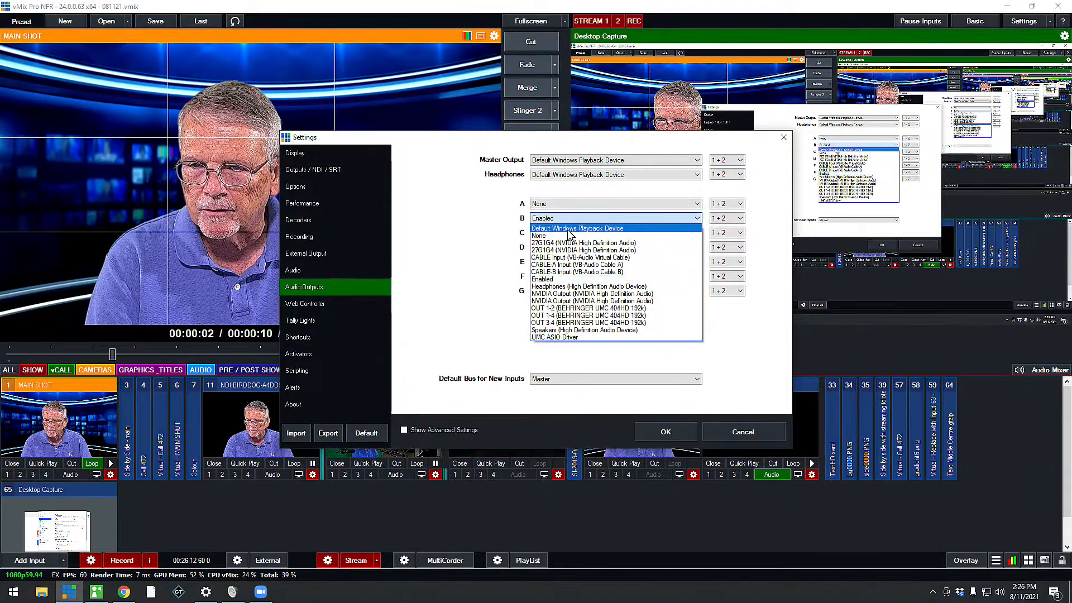
{"action": "left_click", "coordinate": [569, 226]}
{"action": "left_click", "coordinate": [576, 234]}
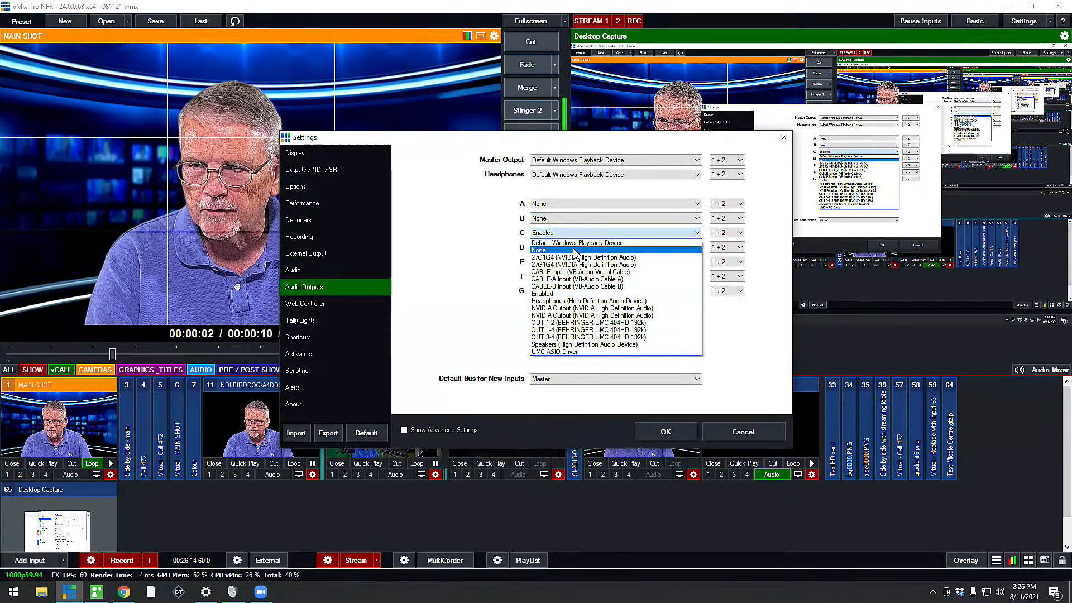
{"action": "left_click", "coordinate": [564, 242]}
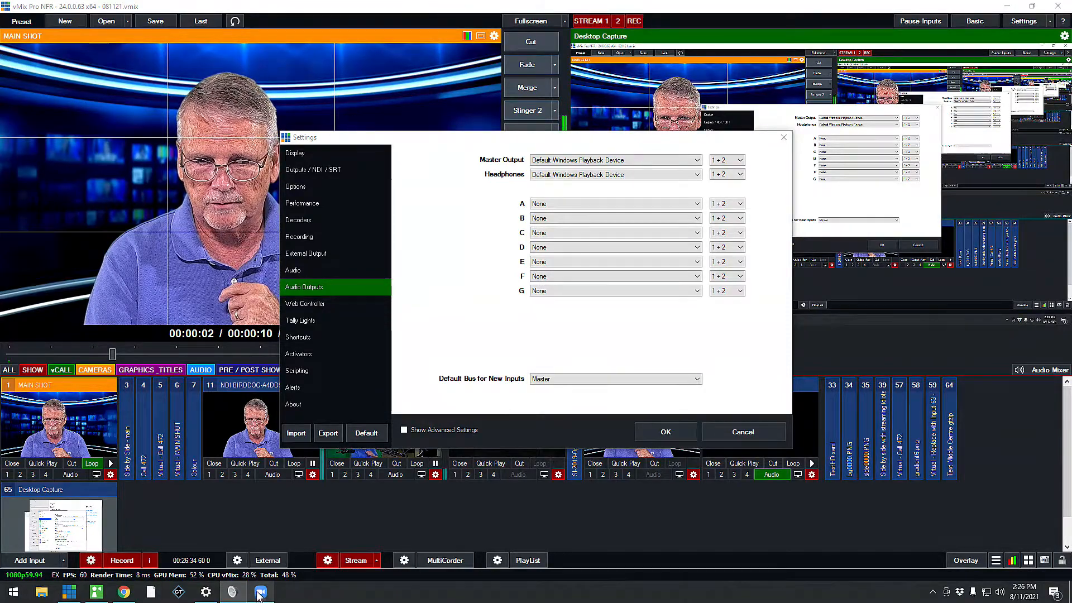
Step: Reposition the Settings window and set both Master Output and Headphones to None
{"action": "mouse_move", "coordinate": [232, 592]}
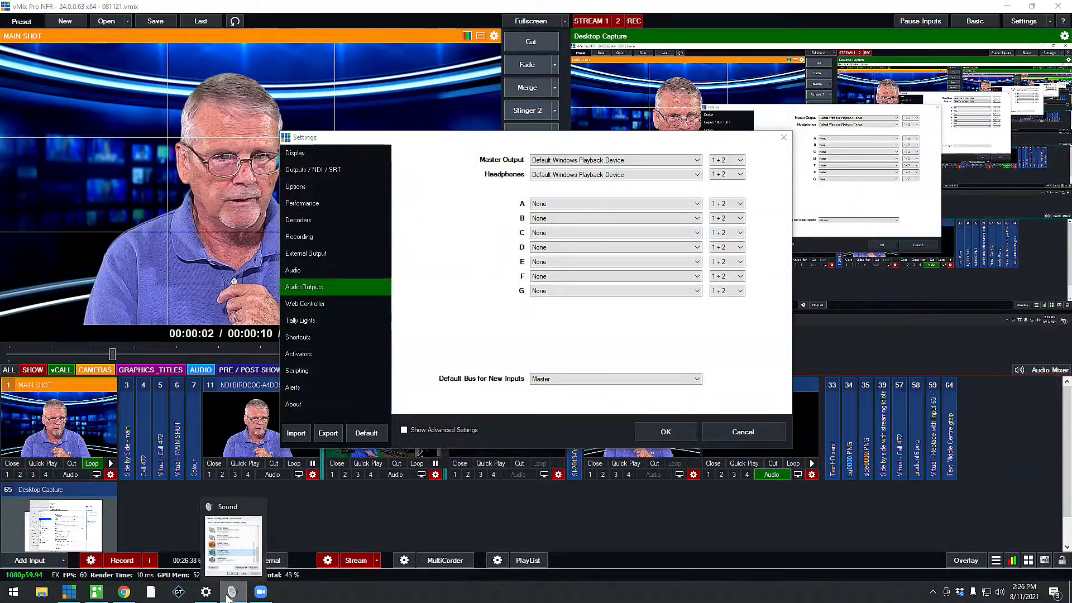
{"action": "mouse_move", "coordinate": [237, 561]}
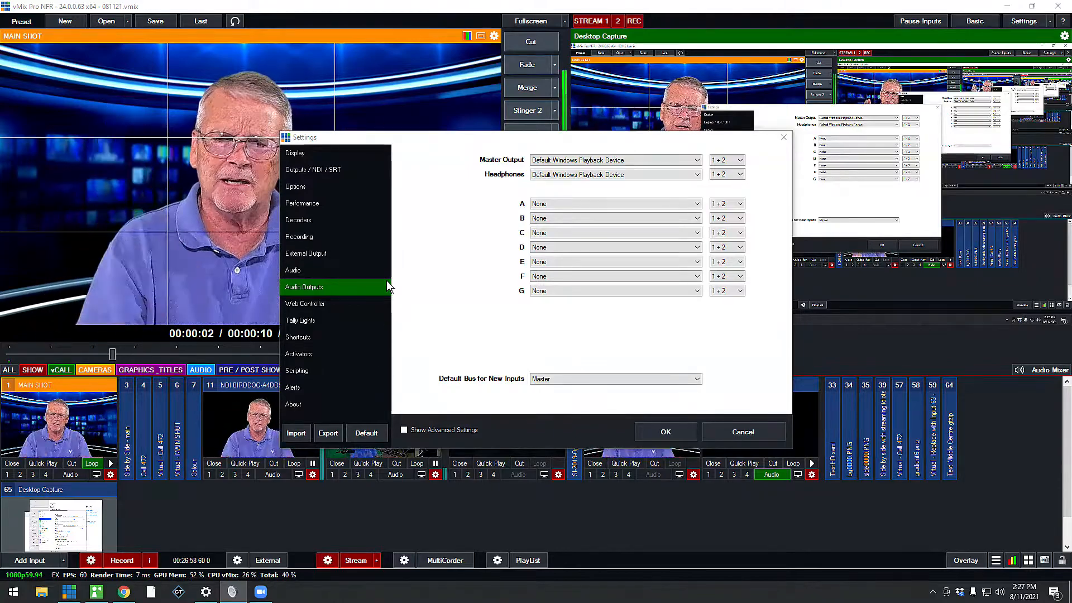
{"action": "left_click_drag", "start_coordinate": [453, 143], "coordinate": [673, 137]}
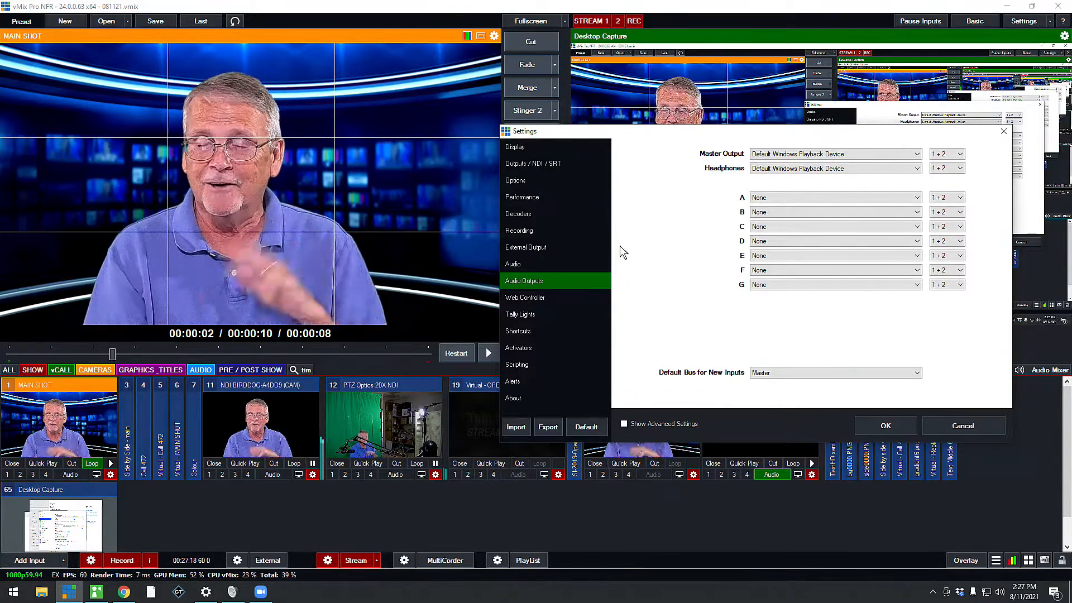
{"action": "left_click", "coordinate": [837, 156]}
{"action": "left_click", "coordinate": [818, 170]}
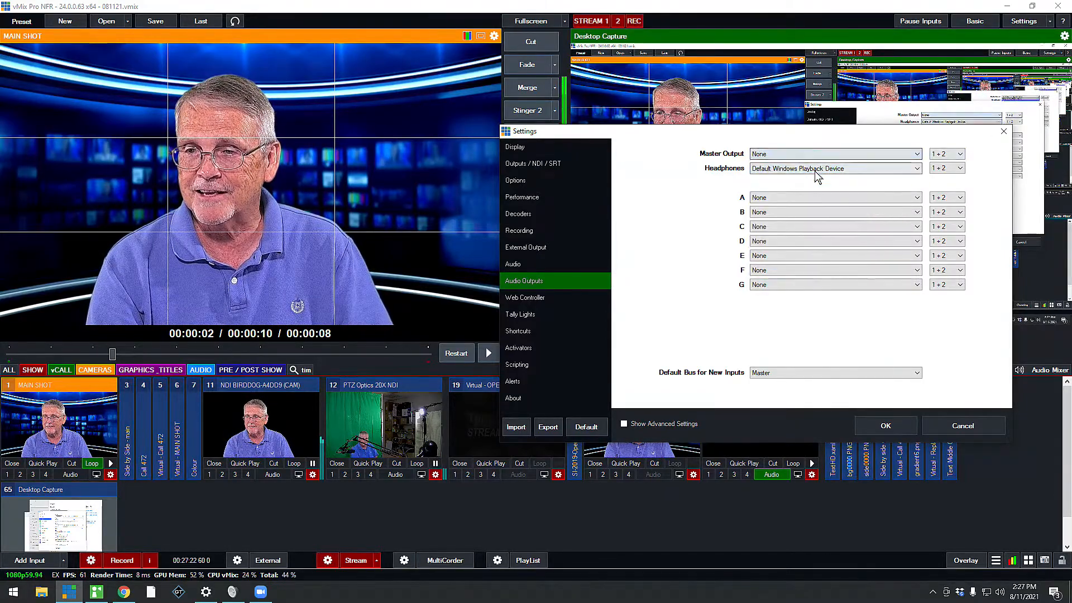
{"action": "left_click", "coordinate": [814, 168]}
{"action": "left_click", "coordinate": [811, 186]}
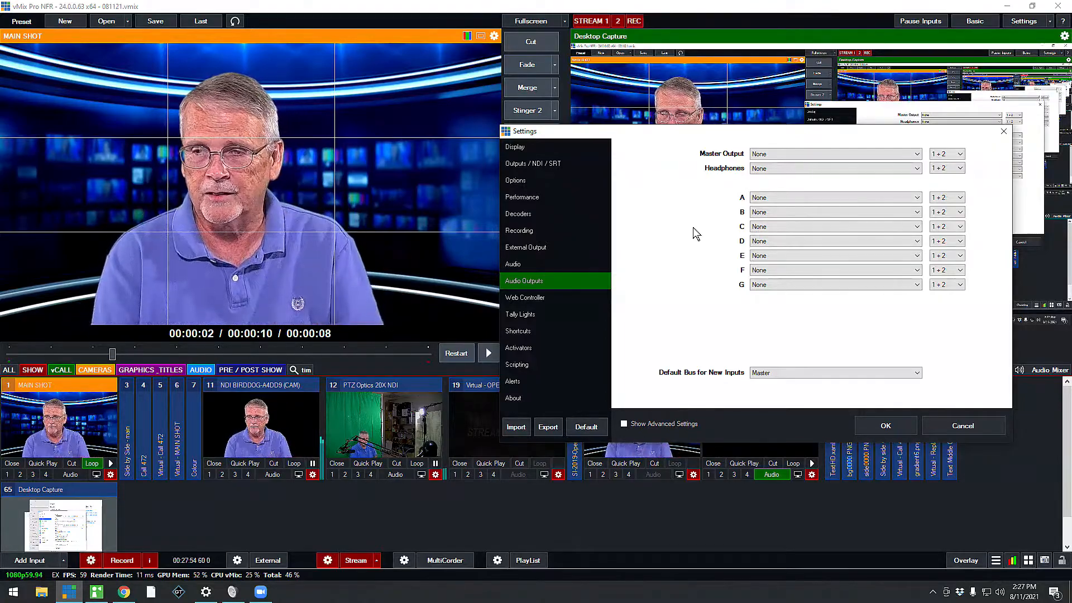
Step: Set the Headphones output to UMC ASIO Driver and save the settings, declining to restart vMix
{"action": "left_click", "coordinate": [792, 170]}
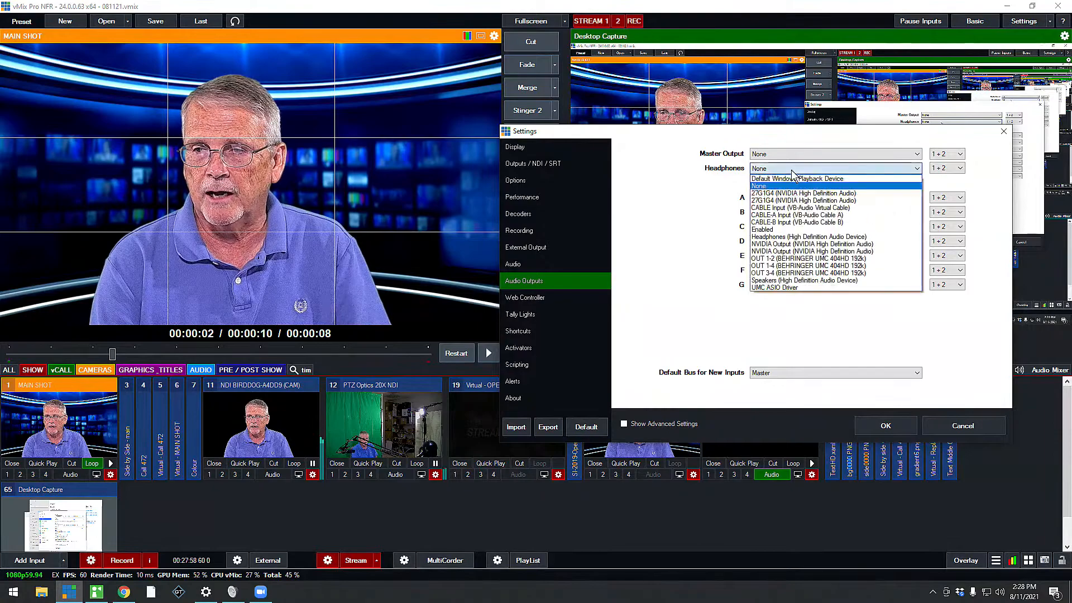
{"action": "left_click", "coordinate": [779, 287]}
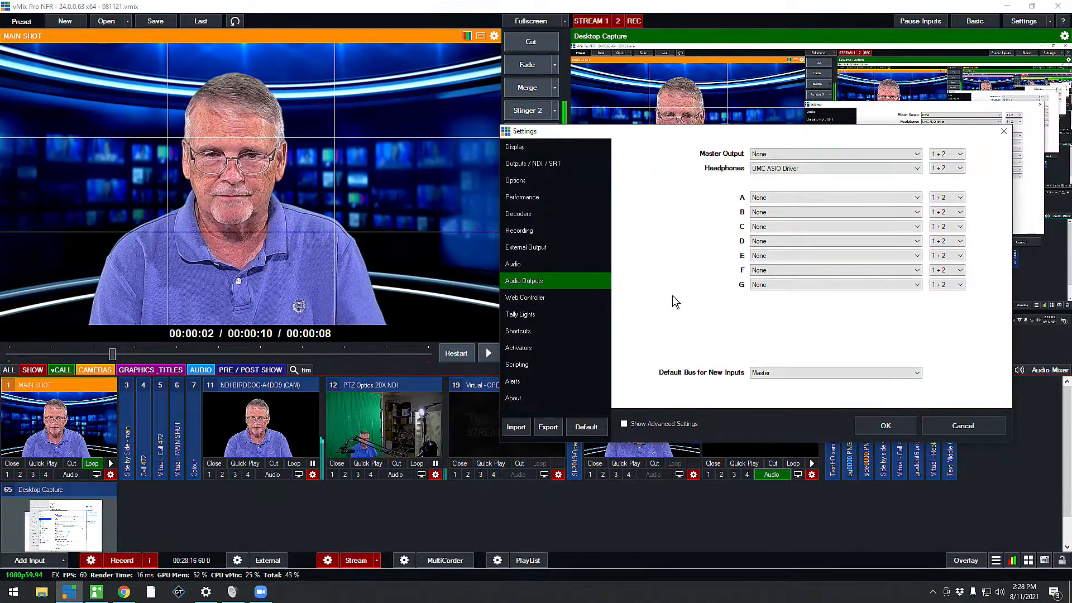
{"action": "left_click", "coordinate": [883, 426]}
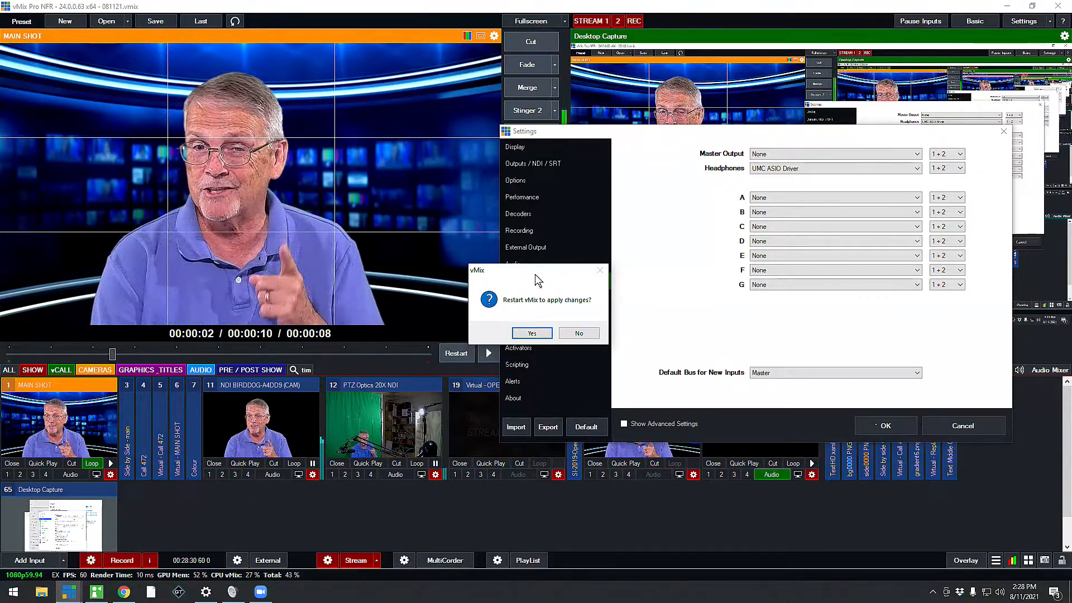
{"action": "left_click", "coordinate": [579, 334]}
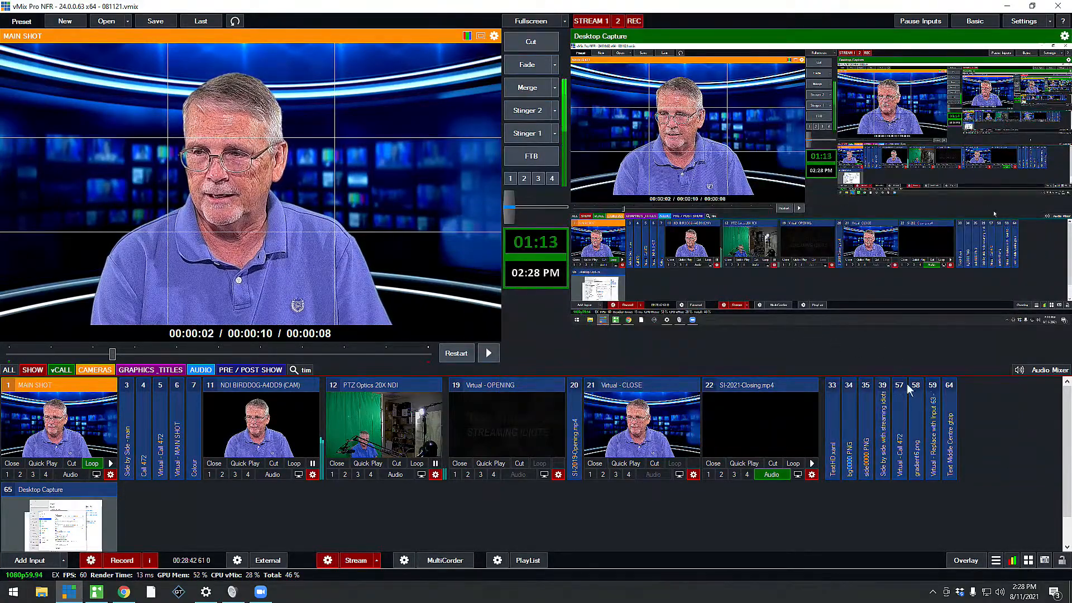
Step: In the audio output settings, set Headphones to None and buses A, B and C to Enabled, and cancel the changes
{"action": "left_click", "coordinate": [1024, 22]}
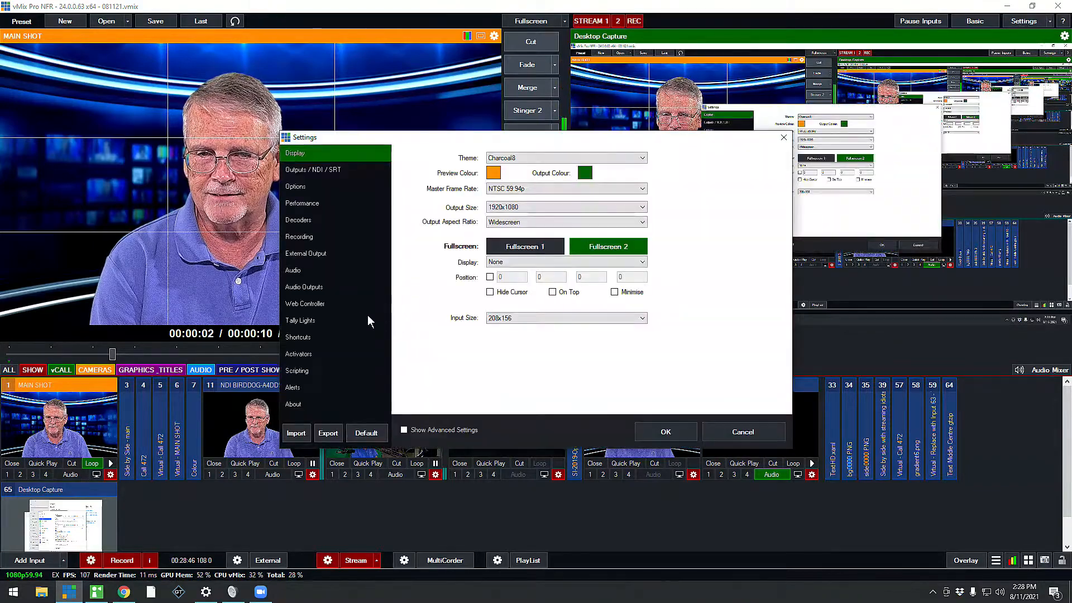
{"action": "left_click", "coordinate": [302, 286]}
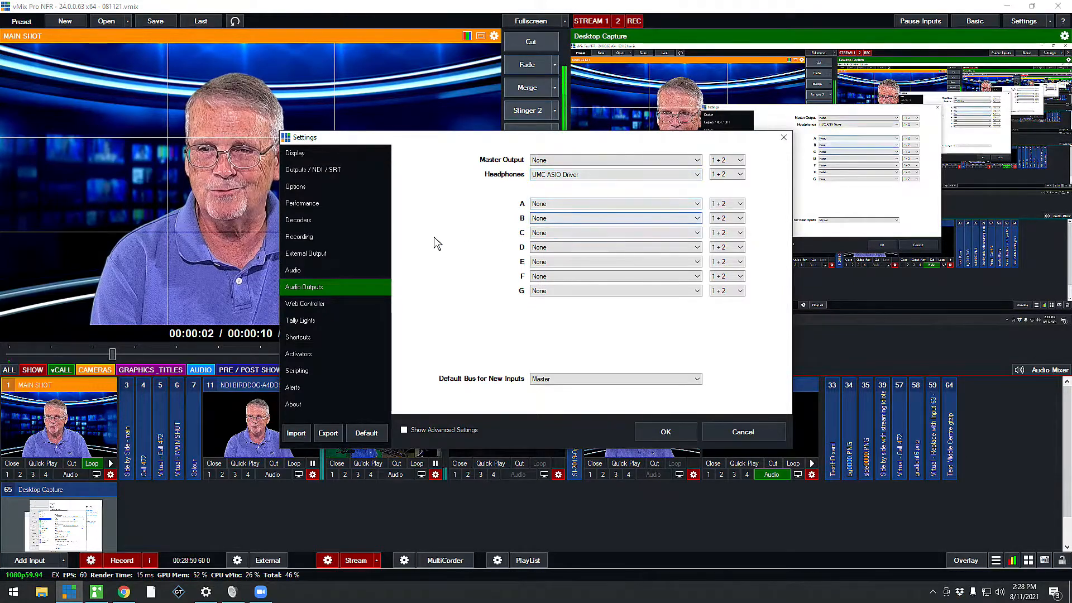
{"action": "left_click", "coordinate": [611, 175]}
{"action": "scroll", "coordinate": [611, 184], "scroll_direction": "up", "scroll_amount": 2}
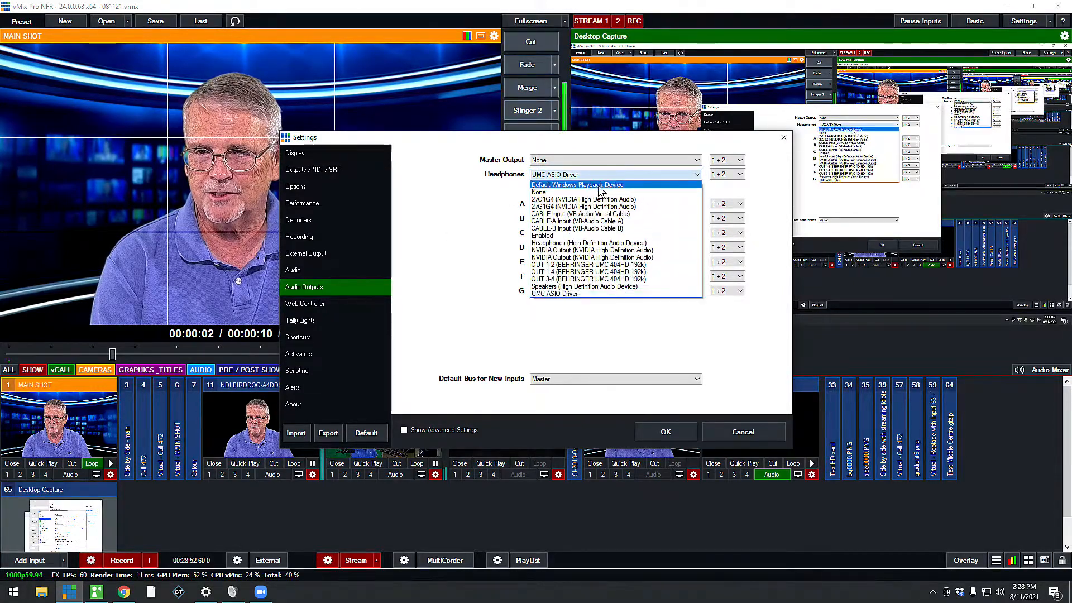
{"action": "left_click", "coordinate": [592, 194]}
{"action": "left_click", "coordinate": [582, 203]}
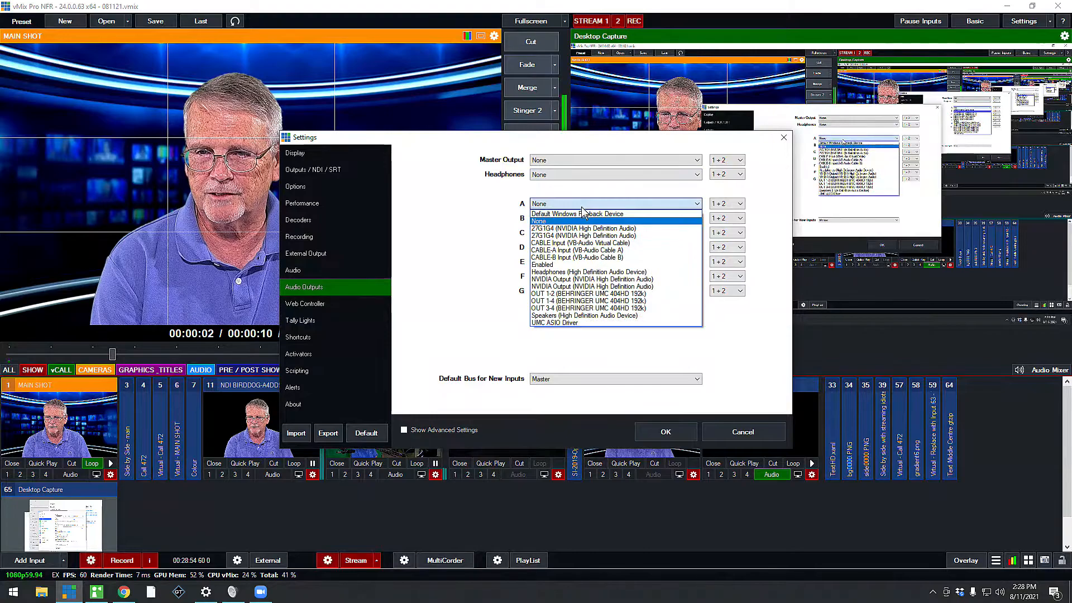
{"action": "left_click", "coordinate": [581, 264]}
{"action": "left_click", "coordinate": [573, 221]}
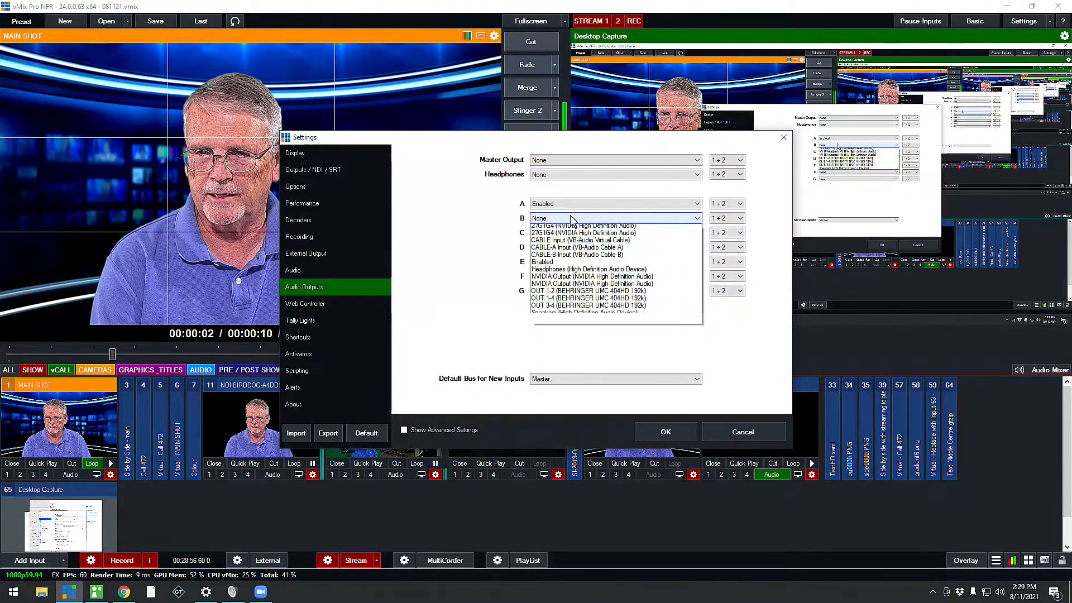
{"action": "left_click", "coordinate": [567, 280]}
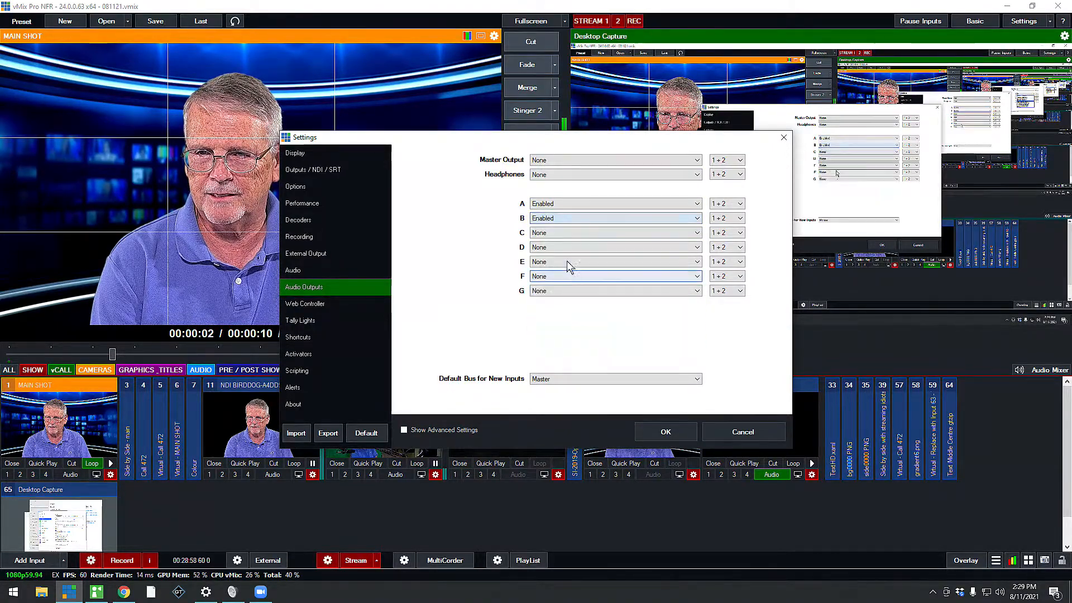
{"action": "left_click", "coordinate": [565, 233]}
{"action": "left_click", "coordinate": [568, 294]}
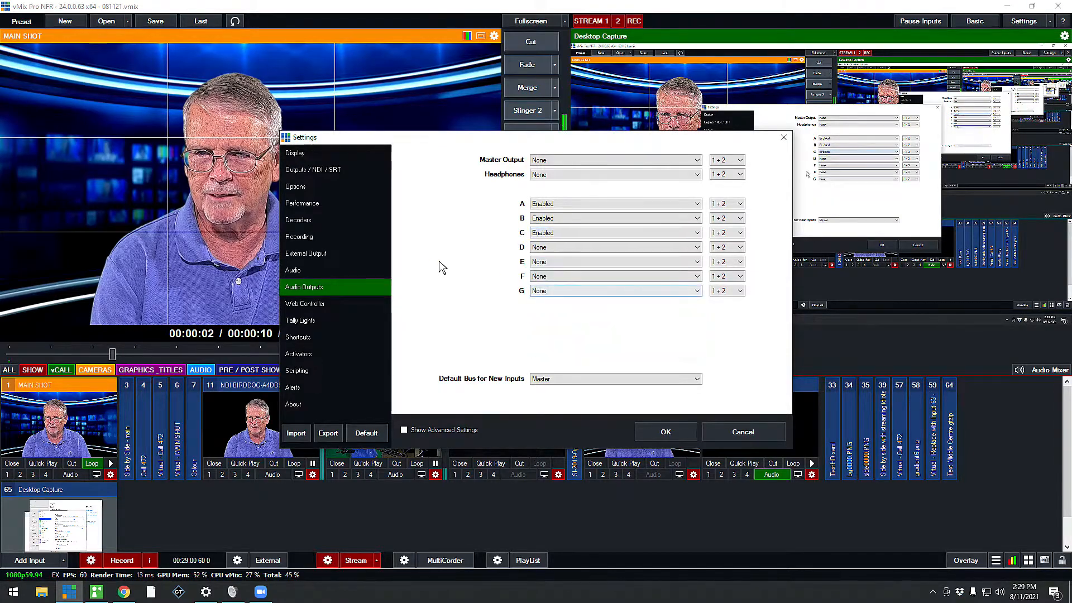
{"action": "left_click", "coordinate": [745, 433]}
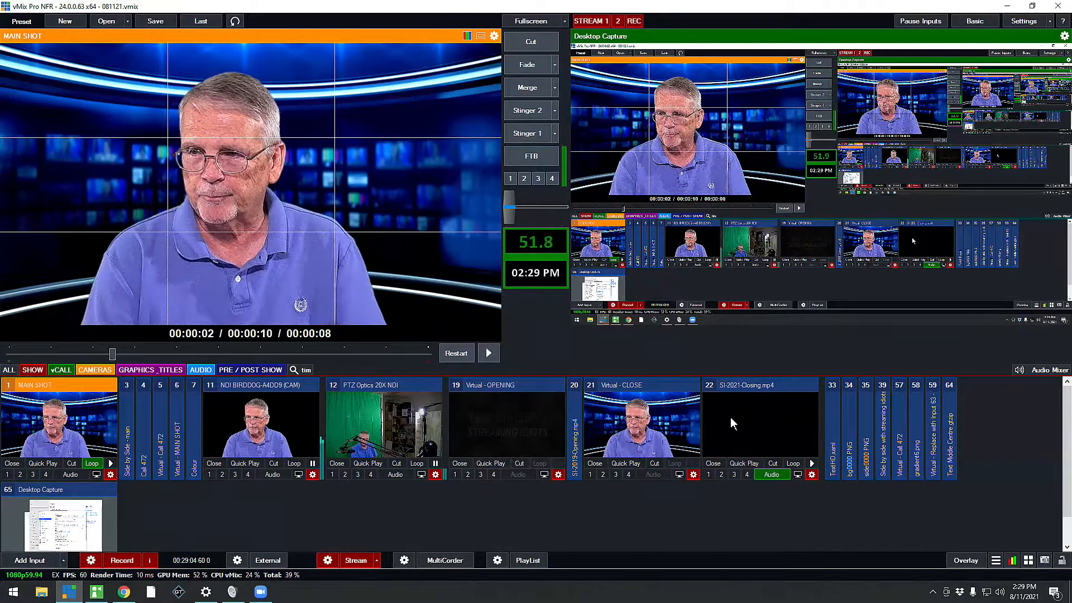
Step: Examine the Audio Input device options for adding a new input, and cancel without adding one
{"action": "left_click", "coordinate": [29, 561]}
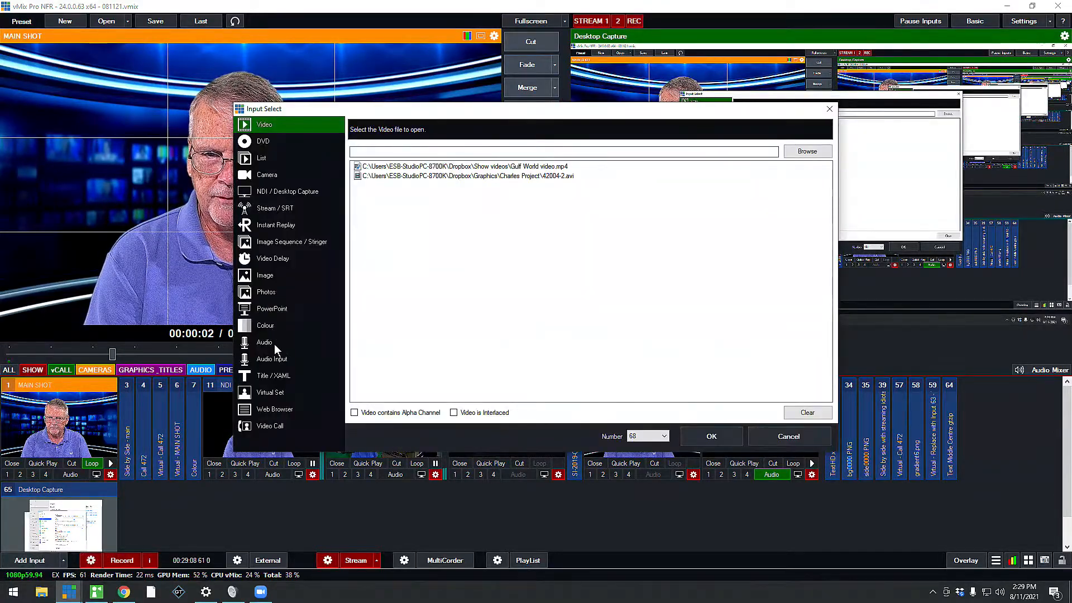
{"action": "left_click", "coordinate": [274, 360]}
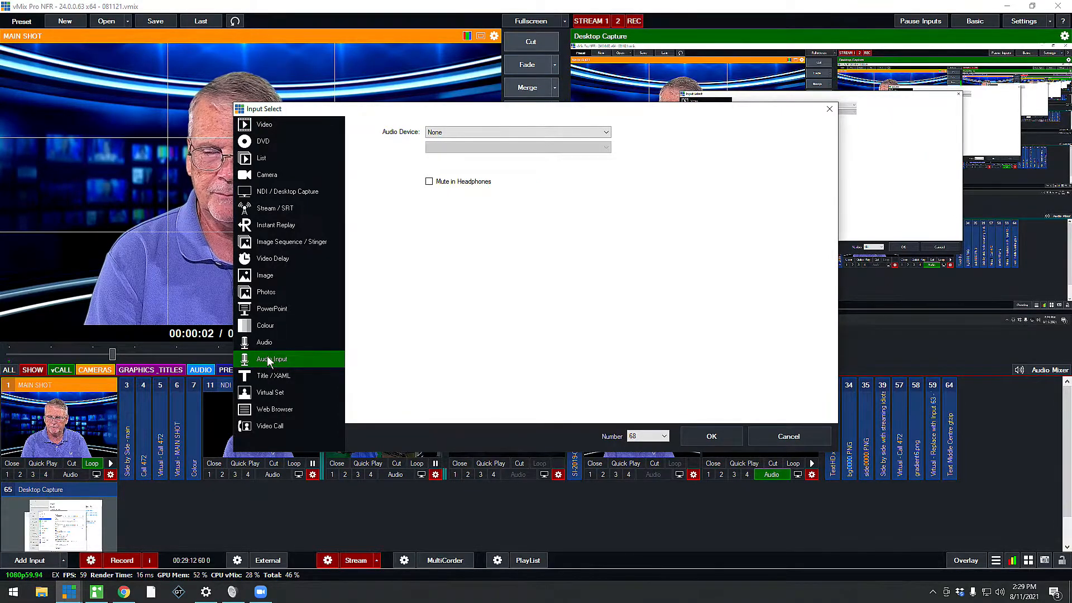
{"action": "left_click", "coordinate": [788, 437]}
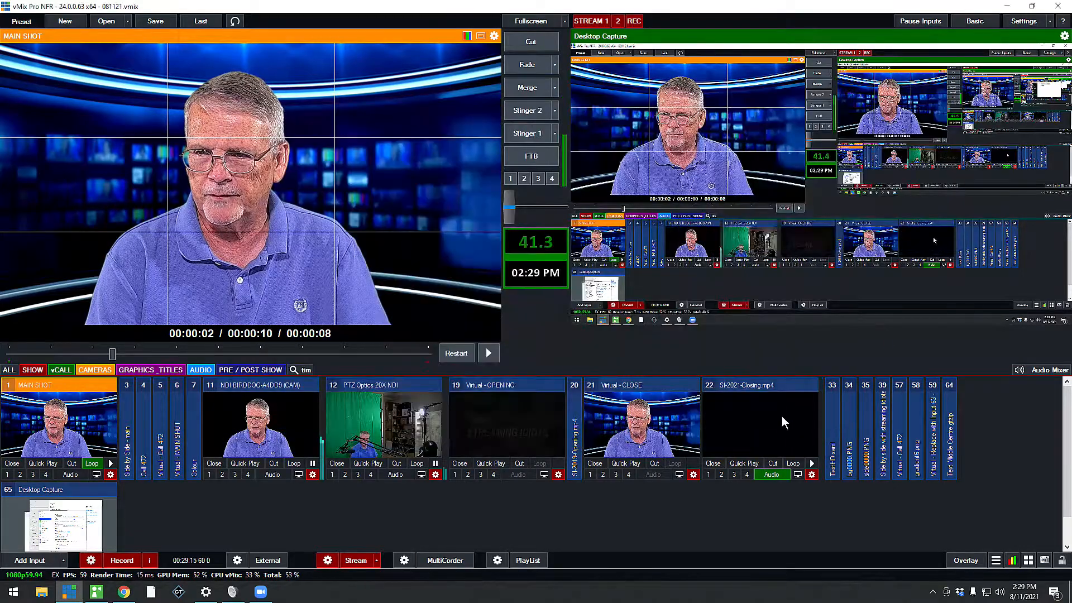
Step: Review the audio output bus settings and the devices available for bus A, and cancel without changes
{"action": "left_click", "coordinate": [1023, 22]}
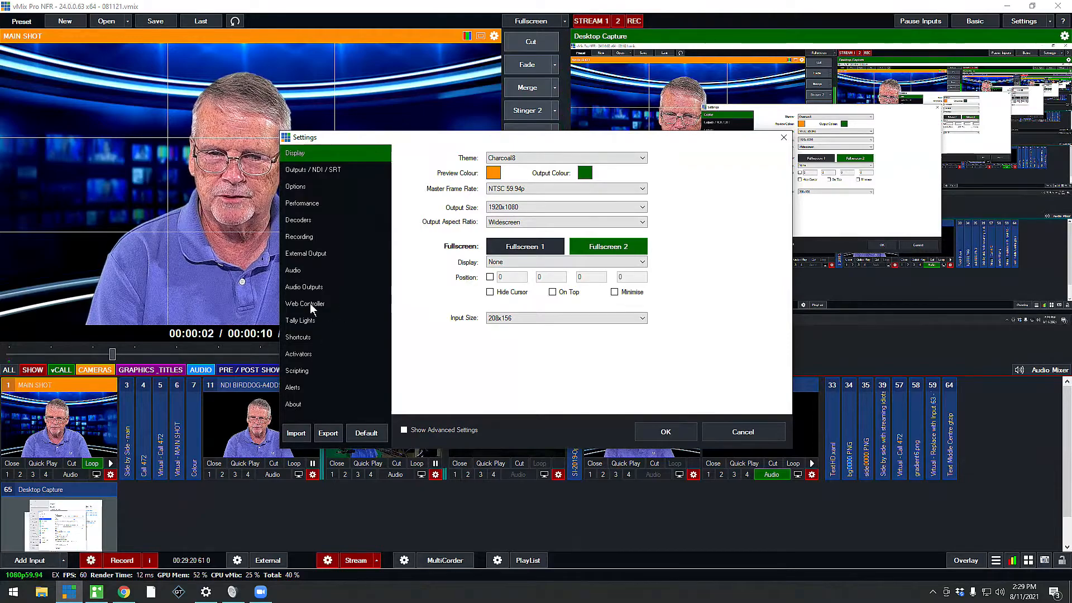
{"action": "left_click", "coordinate": [309, 288]}
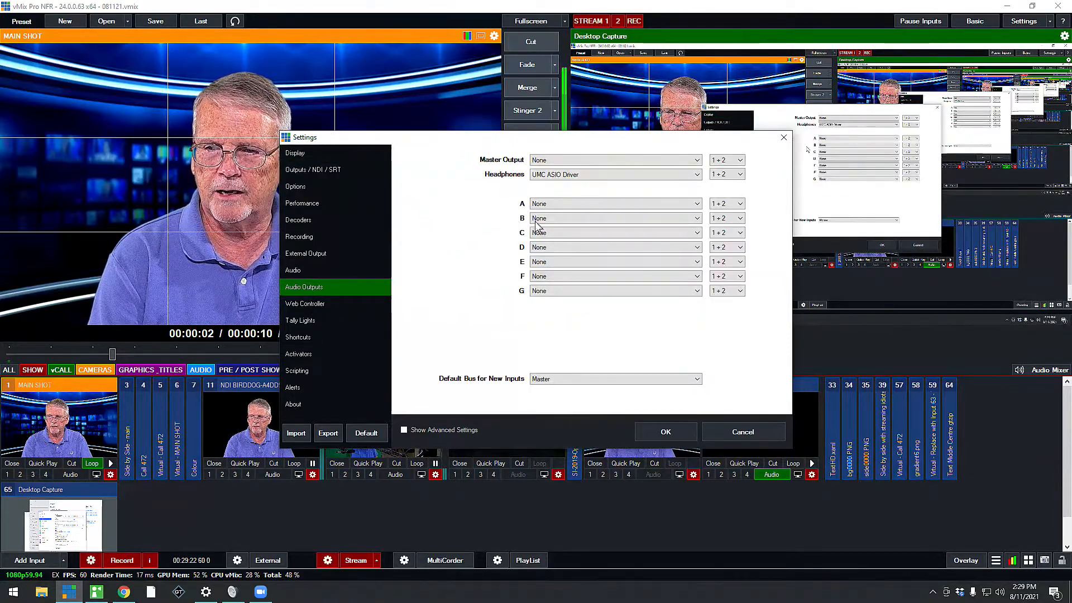
{"action": "left_click", "coordinate": [614, 207]}
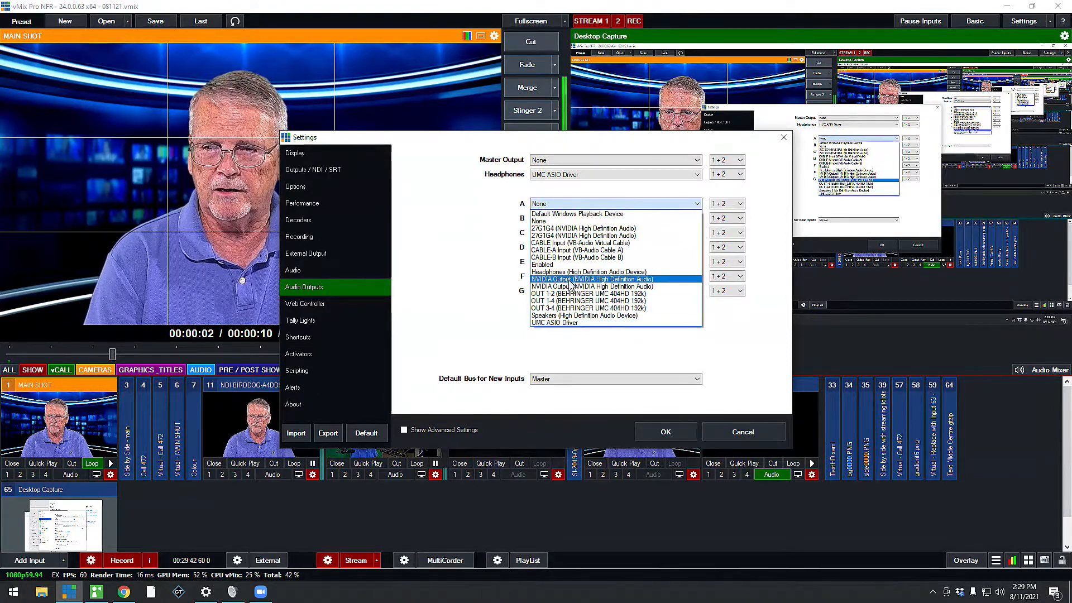
{"action": "left_click", "coordinate": [491, 292]}
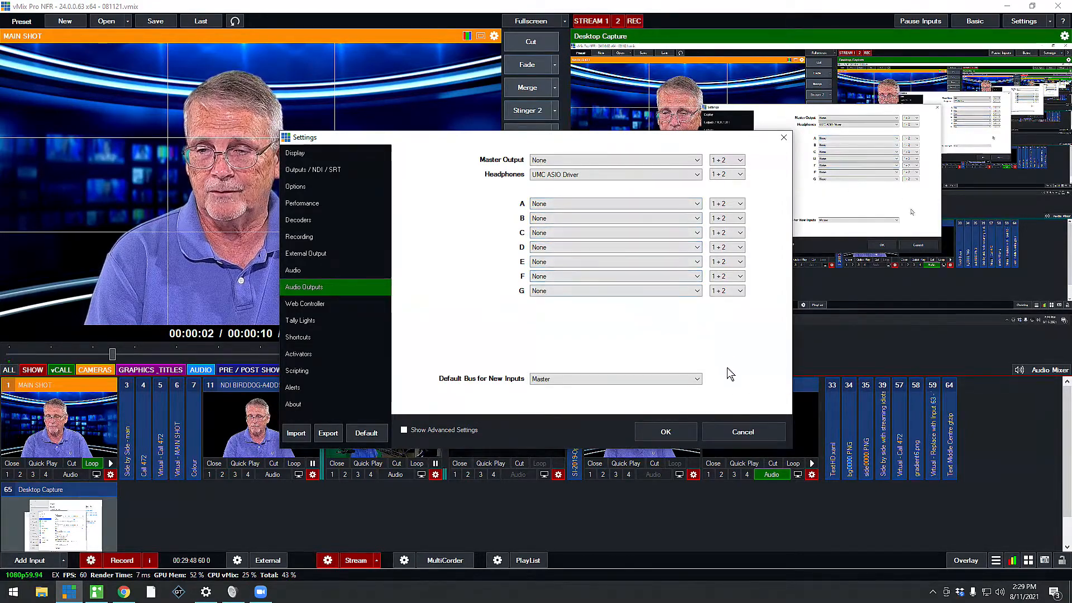
{"action": "left_click", "coordinate": [743, 431]}
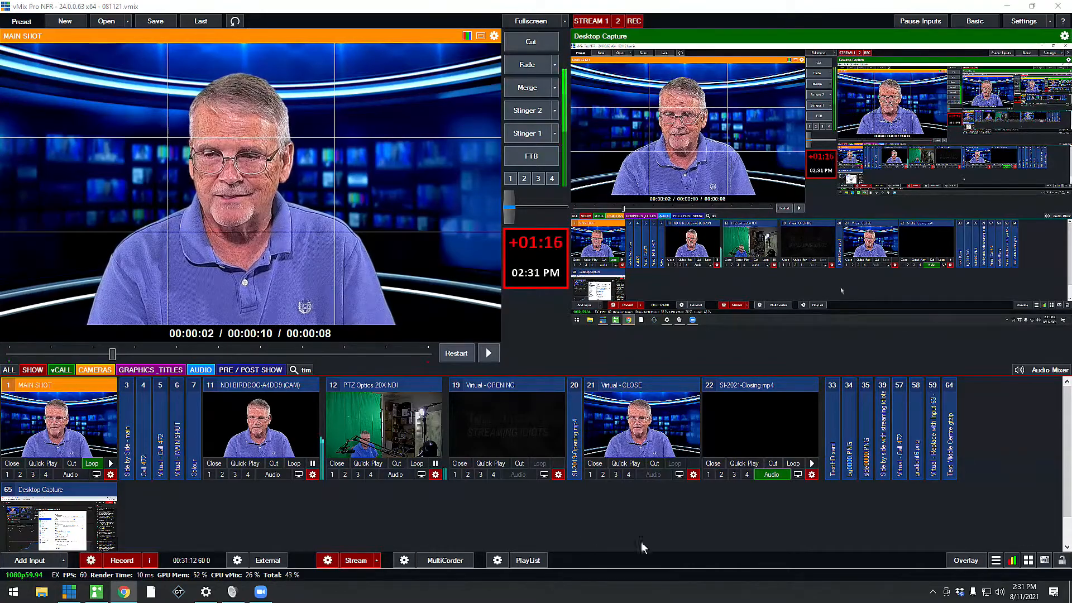
Step: Detach the audio mixer into its own window, place it over the main window and widen it
{"action": "left_click", "coordinate": [1046, 370]}
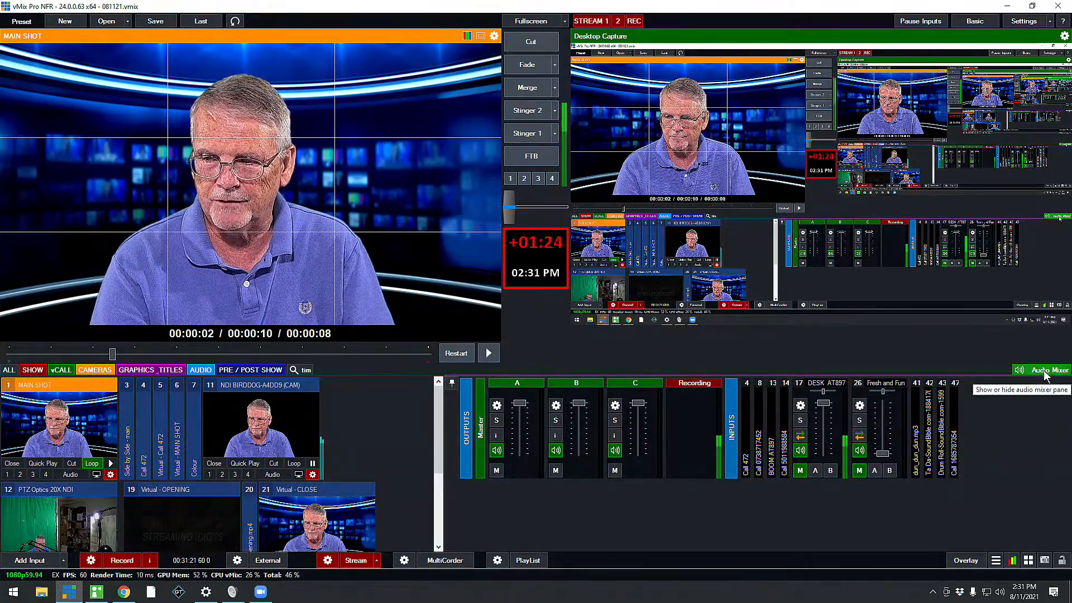
{"action": "left_click", "coordinate": [1044, 372]}
{"action": "left_click", "coordinate": [1046, 372]}
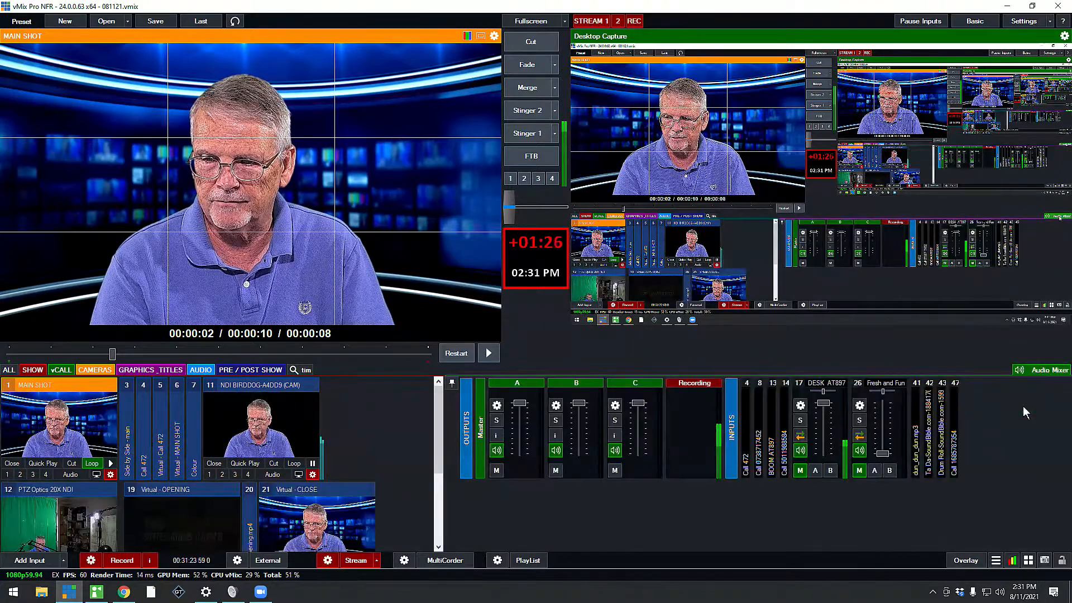
{"action": "left_click", "coordinate": [452, 384]}
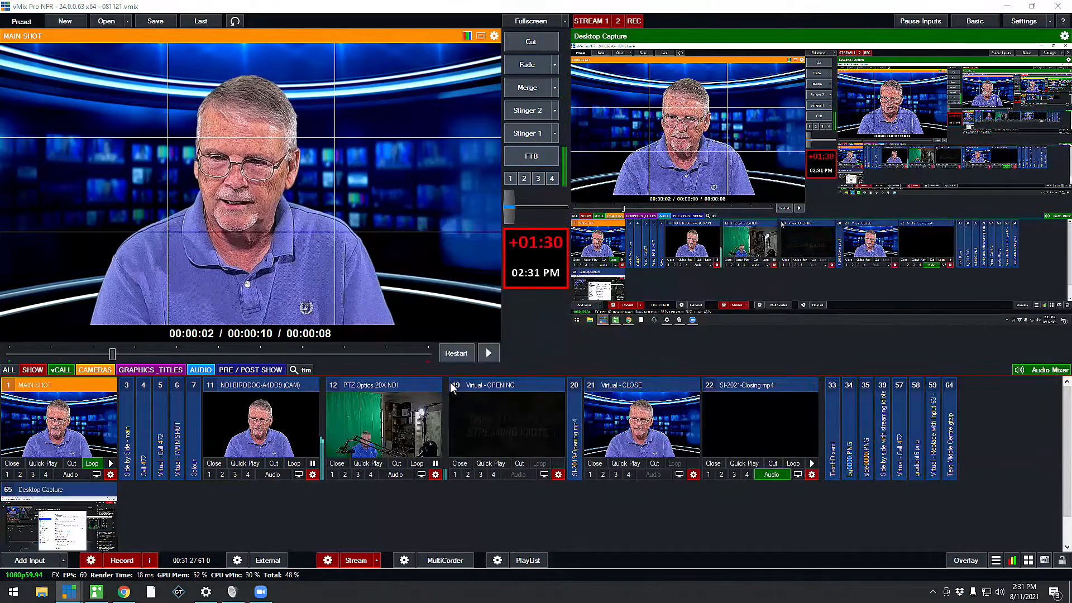
{"action": "left_click_drag", "start_coordinate": [262, 247], "coordinate": [605, 250]}
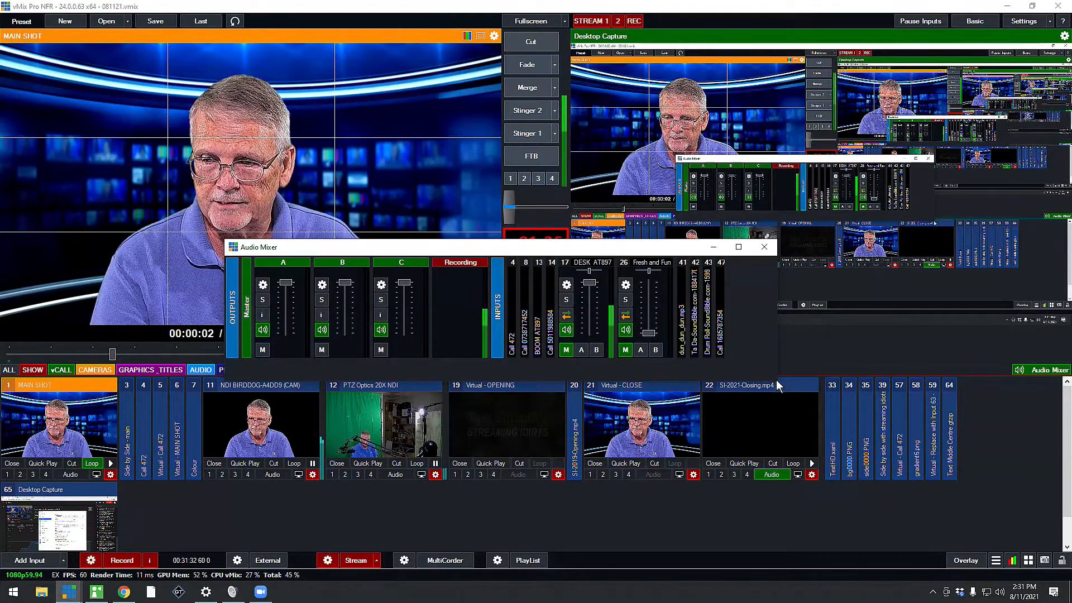
{"action": "left_click_drag", "start_coordinate": [777, 380], "coordinate": [866, 380]}
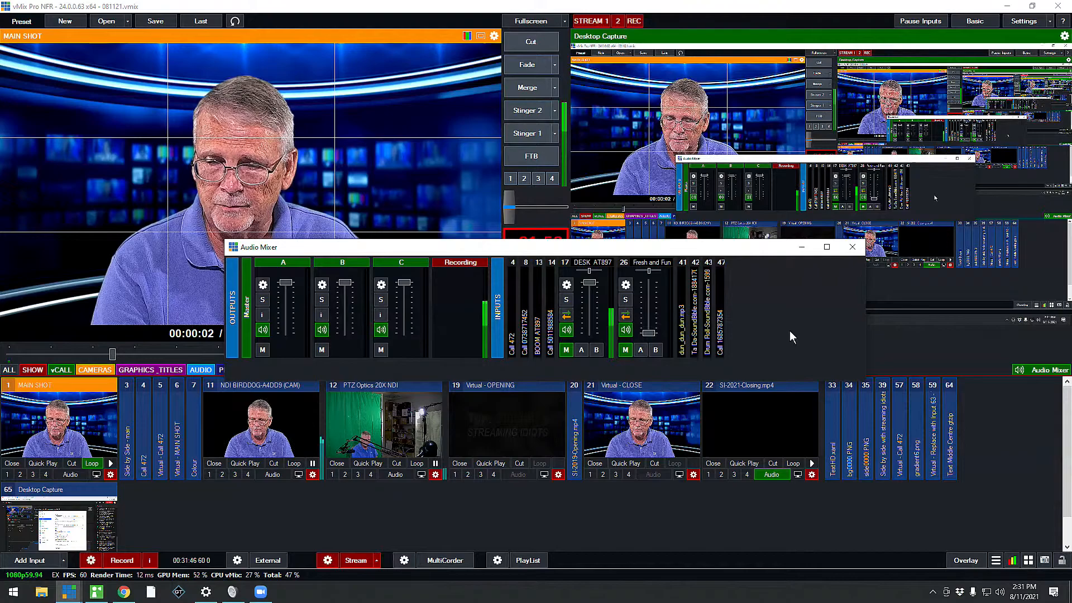
Step: Expand the collapsed mixer channels 41, 42, 43 and 47, and make the Audio Mixer window taller
{"action": "left_click", "coordinate": [720, 314]}
{"action": "left_click", "coordinate": [706, 314]}
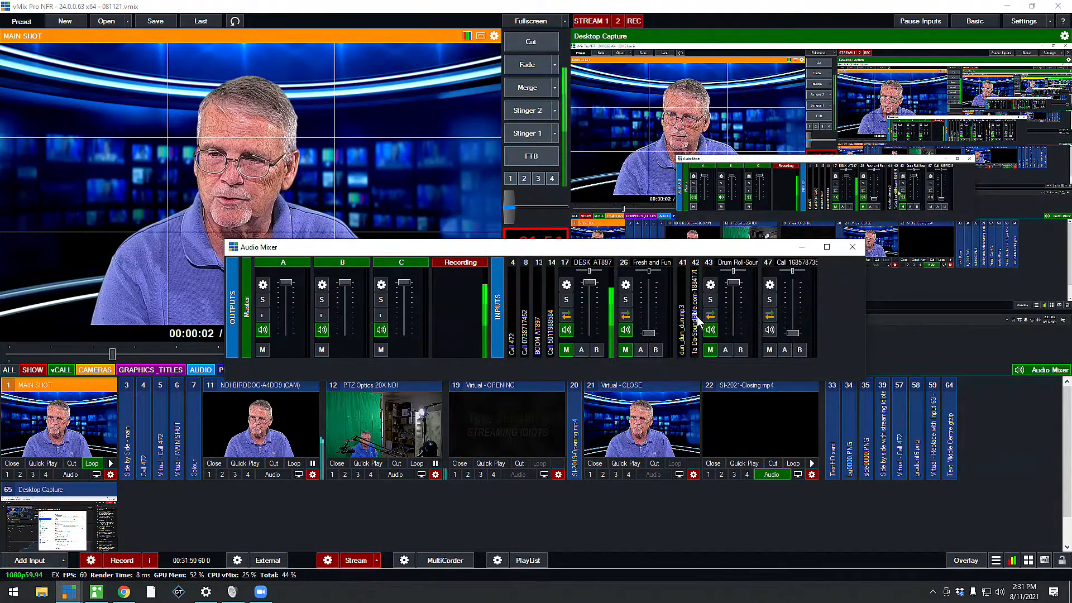
{"action": "left_click", "coordinate": [696, 316]}
{"action": "left_click", "coordinate": [682, 320]}
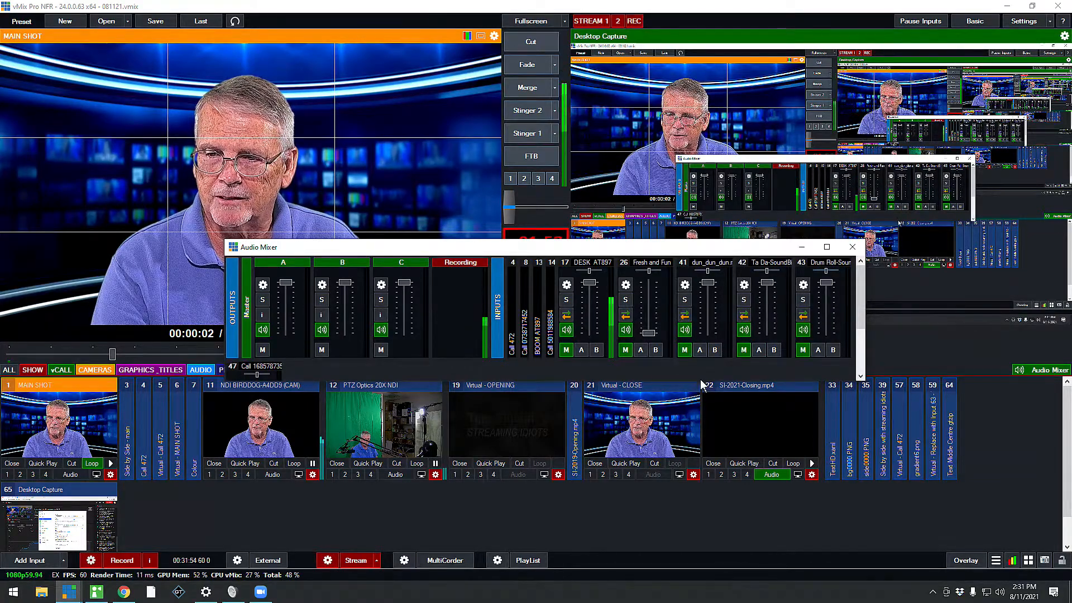
{"action": "left_click_drag", "start_coordinate": [700, 382], "coordinate": [701, 487]}
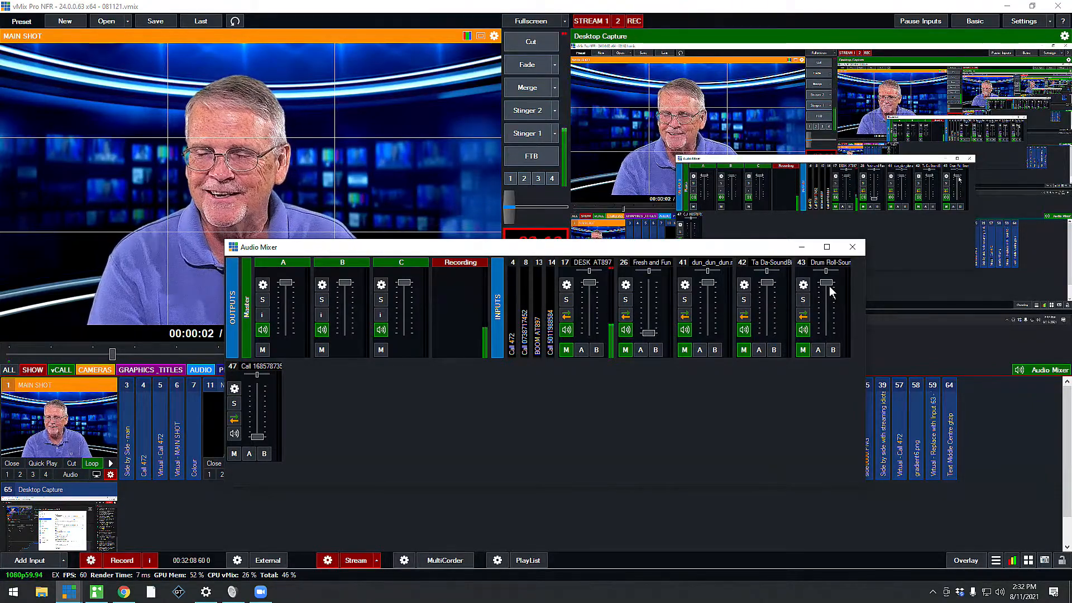
Step: Collapse mixer channels 41, 42, 43 and 47 back to narrow strips
{"action": "left_click", "coordinate": [714, 261]}
{"action": "left_click", "coordinate": [713, 261]}
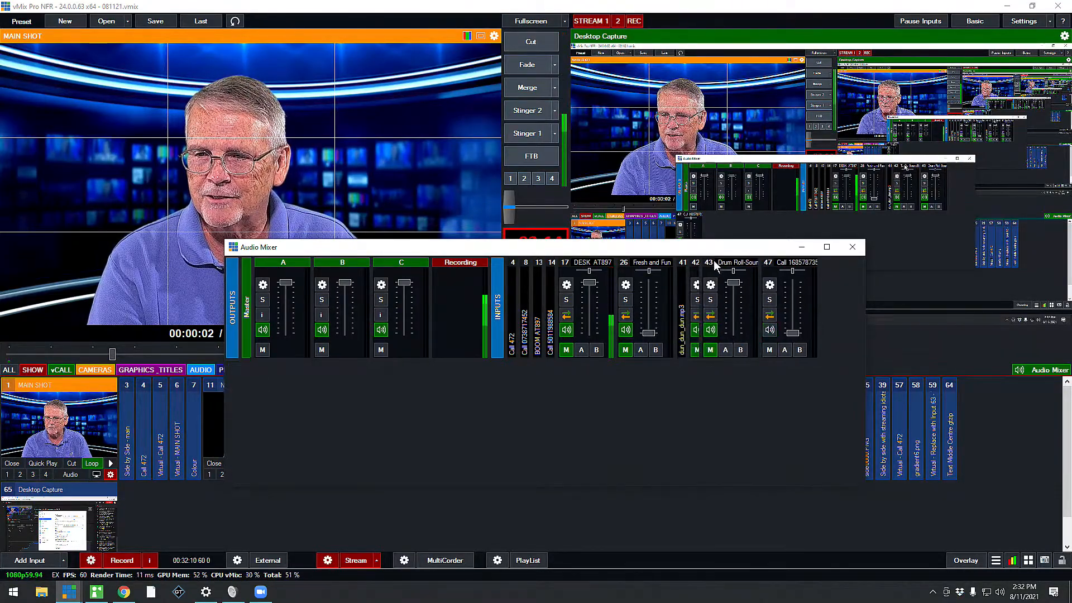
{"action": "left_click", "coordinate": [727, 262]}
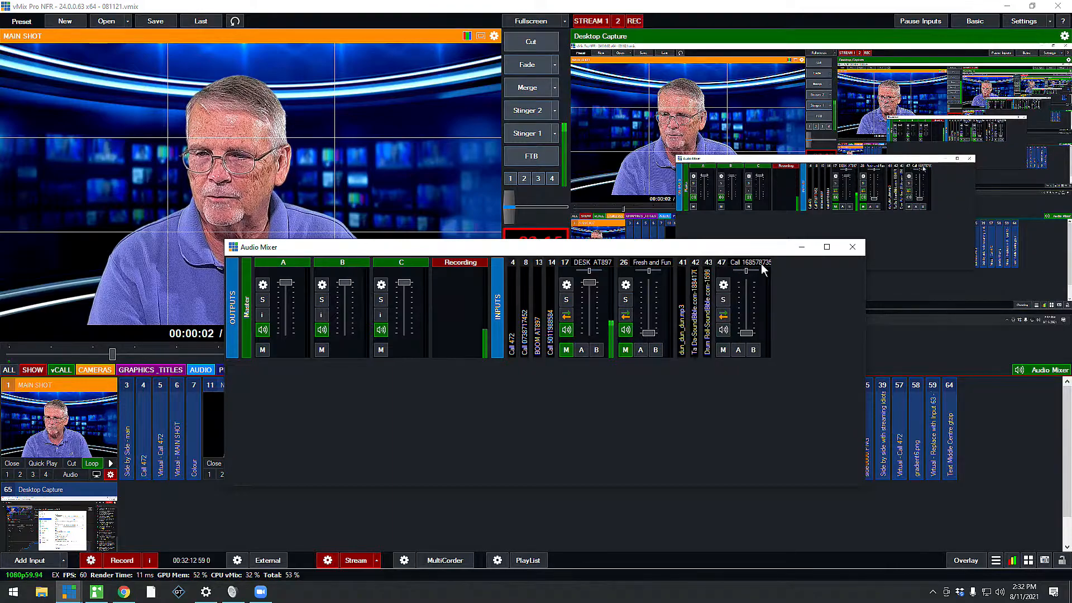
{"action": "left_click", "coordinate": [753, 265]}
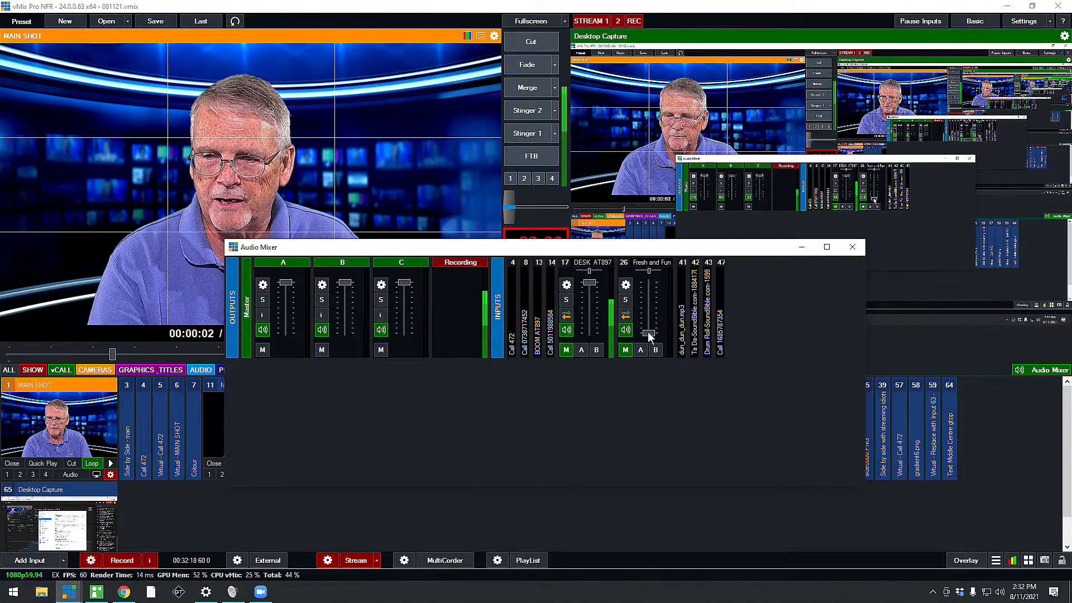
Step: Raise and then fully lower the Fresh and Fun channel's volume, and dock the audio mixer back into the main window
{"action": "left_click_drag", "start_coordinate": [654, 316], "coordinate": [655, 304]}
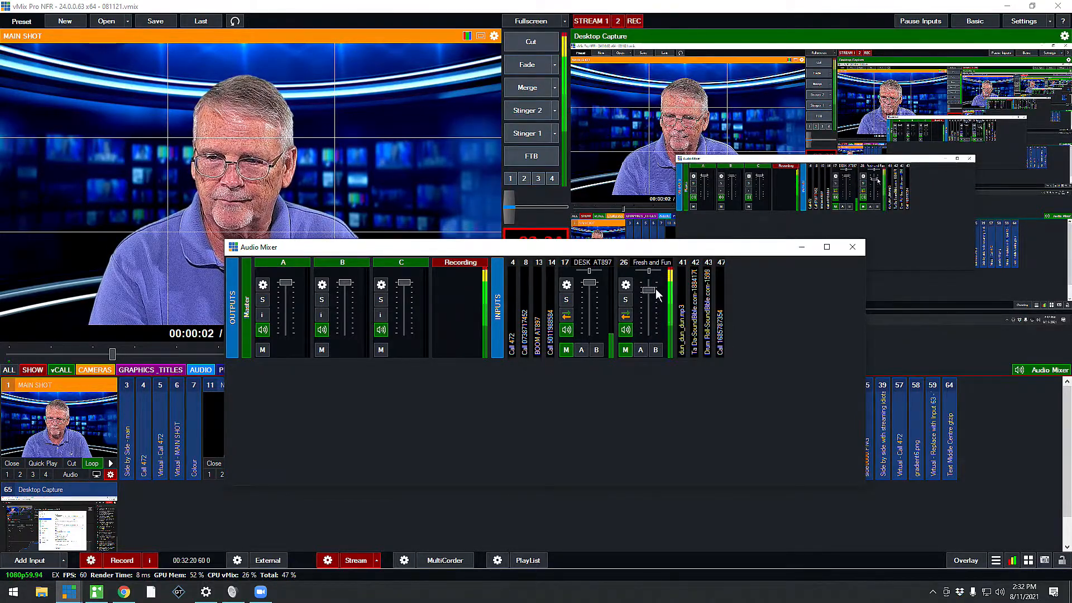
{"action": "left_click_drag", "start_coordinate": [656, 289], "coordinate": [656, 317]}
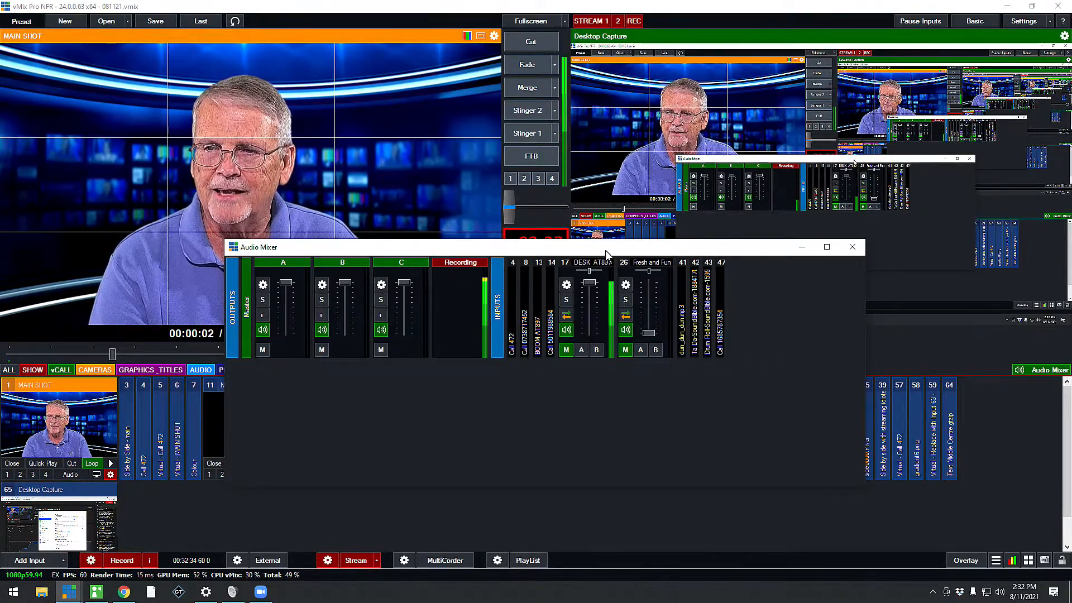
{"action": "left_click", "coordinate": [801, 249]}
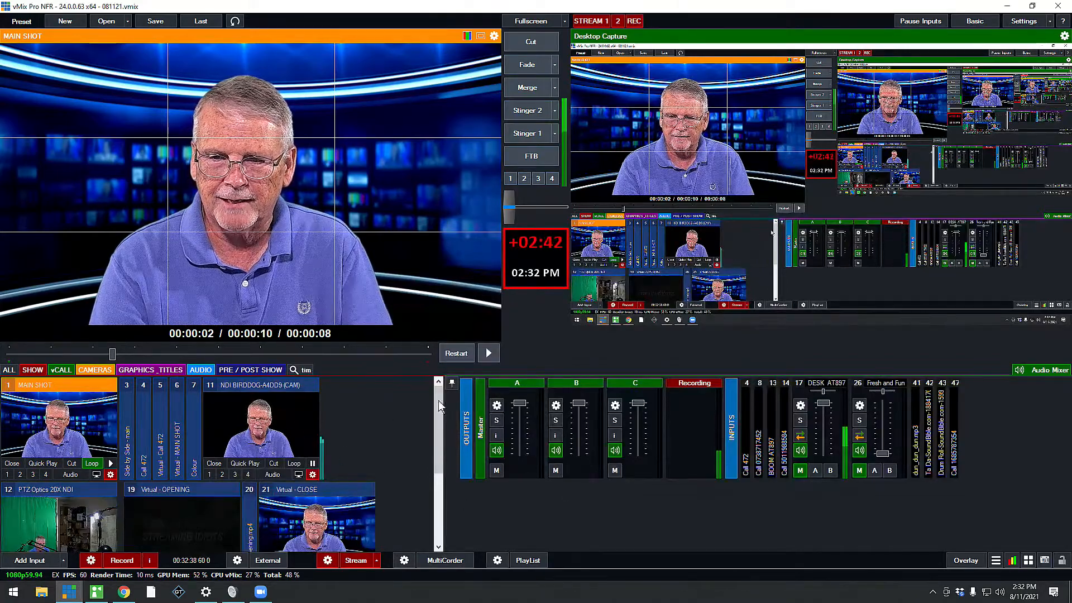
Step: Show the inputs of all categories and collapse call input 8 in the input list
{"action": "mouse_move", "coordinate": [441, 401]}
{"action": "left_mouse_down"}
{"action": "mouse_move", "coordinate": [424, 485]}
{"action": "mouse_move", "coordinate": [432, 399]}
{"action": "left_mouse_up"}
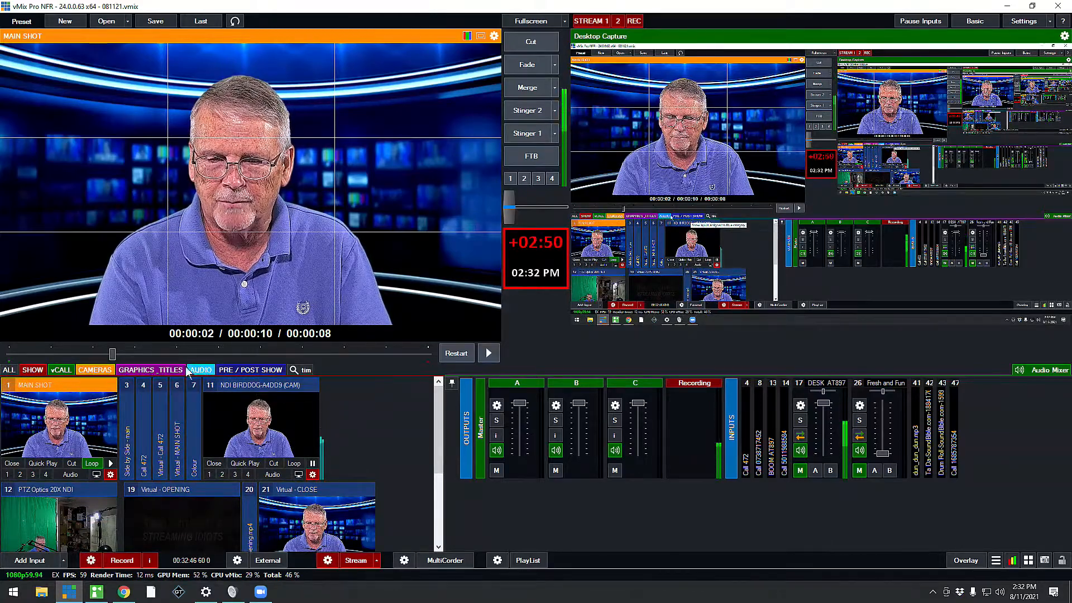
{"action": "left_click", "coordinate": [7, 371]}
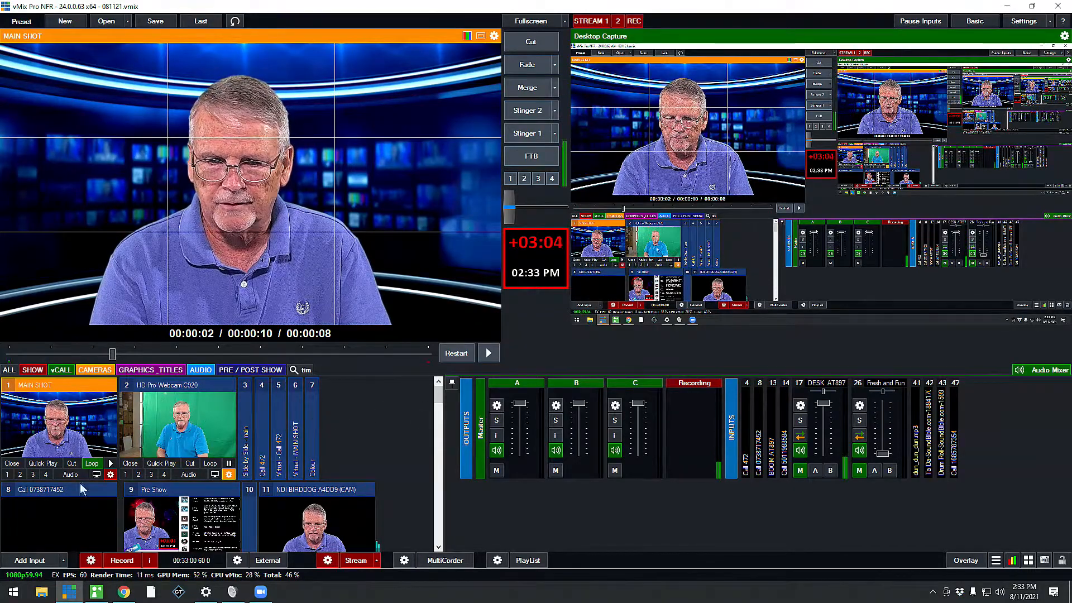
{"action": "double_click", "coordinate": [55, 489]}
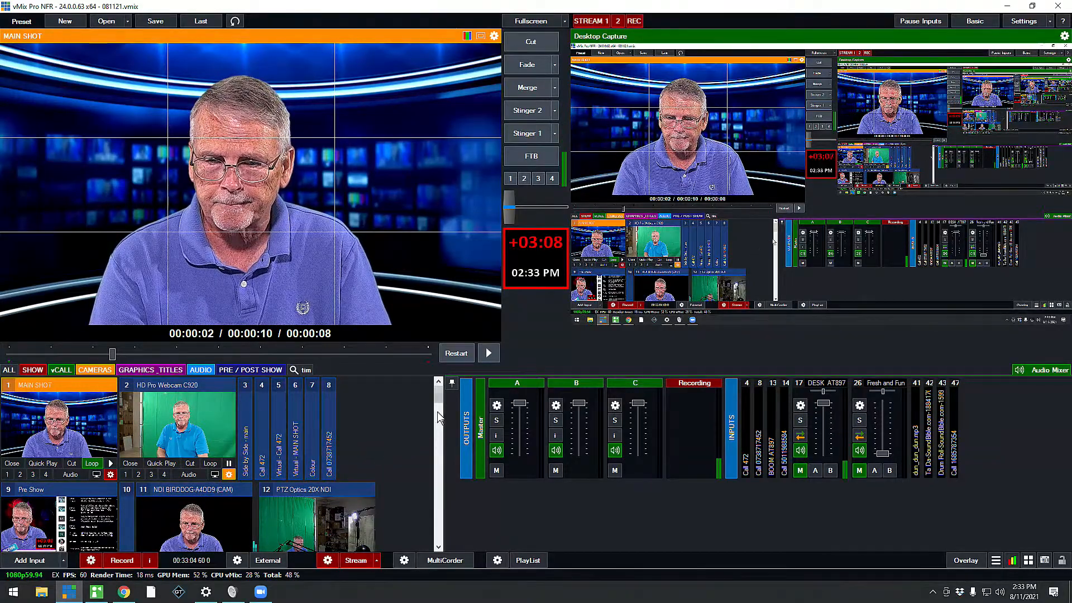
{"action": "left_click_drag", "start_coordinate": [441, 397], "coordinate": [438, 424]}
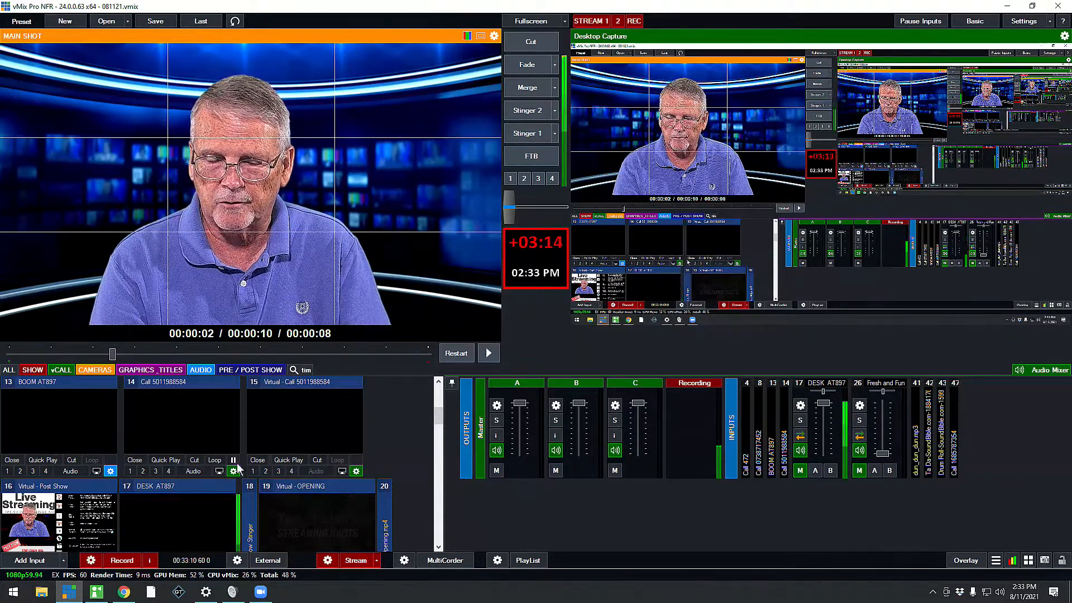
{"action": "left_click_drag", "start_coordinate": [438, 422], "coordinate": [439, 390]}
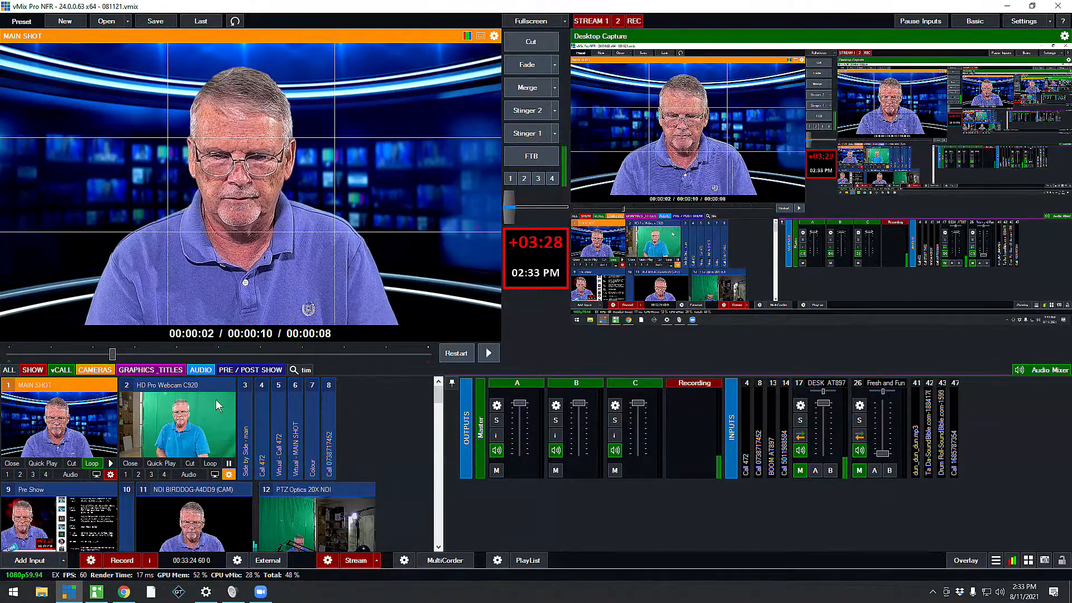
Step: Zoom Desktop Capture input 67 to 1.596 and pan it to about -0.503 in X and 0.399 in Y, framing the audio mixer
{"action": "left_click", "coordinate": [25, 371]}
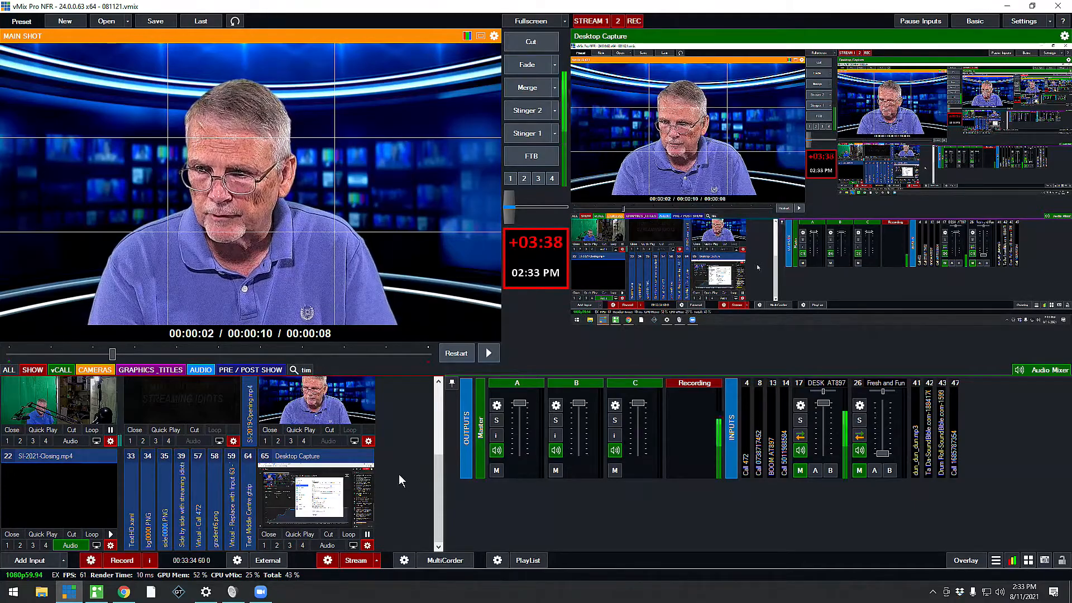
{"action": "scroll", "coordinate": [407, 482], "scroll_direction": "up", "scroll_amount": 2}
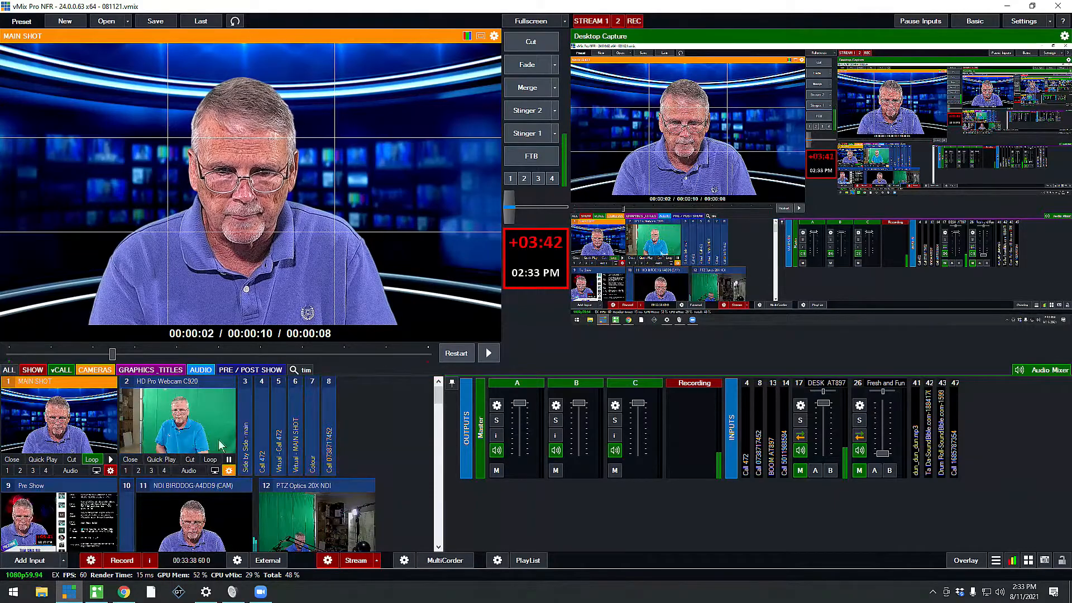
{"action": "scroll", "coordinate": [223, 447], "scroll_direction": "down", "scroll_amount": 5}
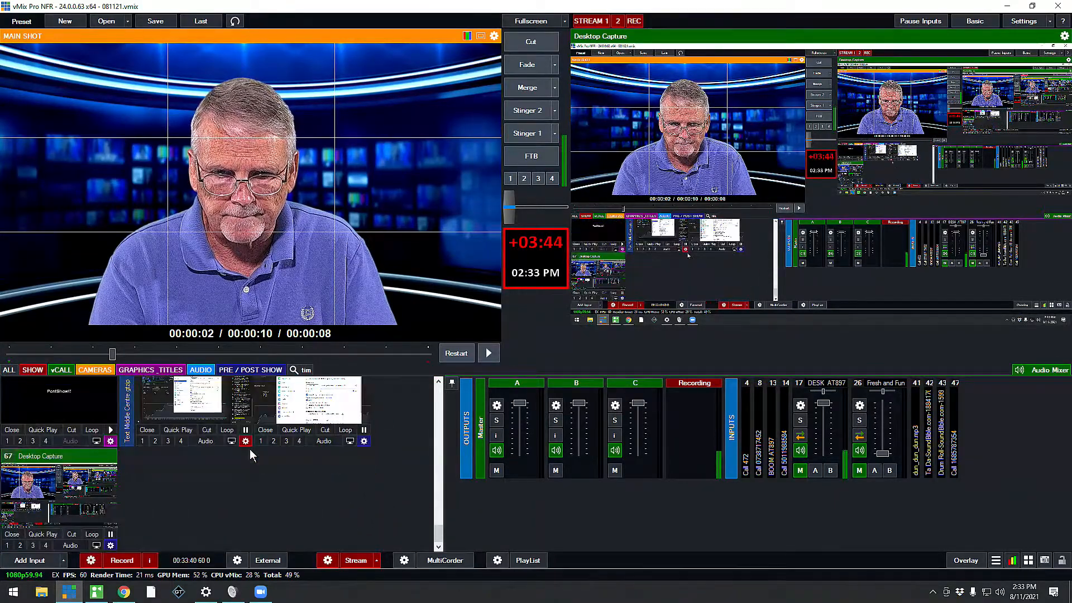
{"action": "left_click", "coordinate": [110, 546]}
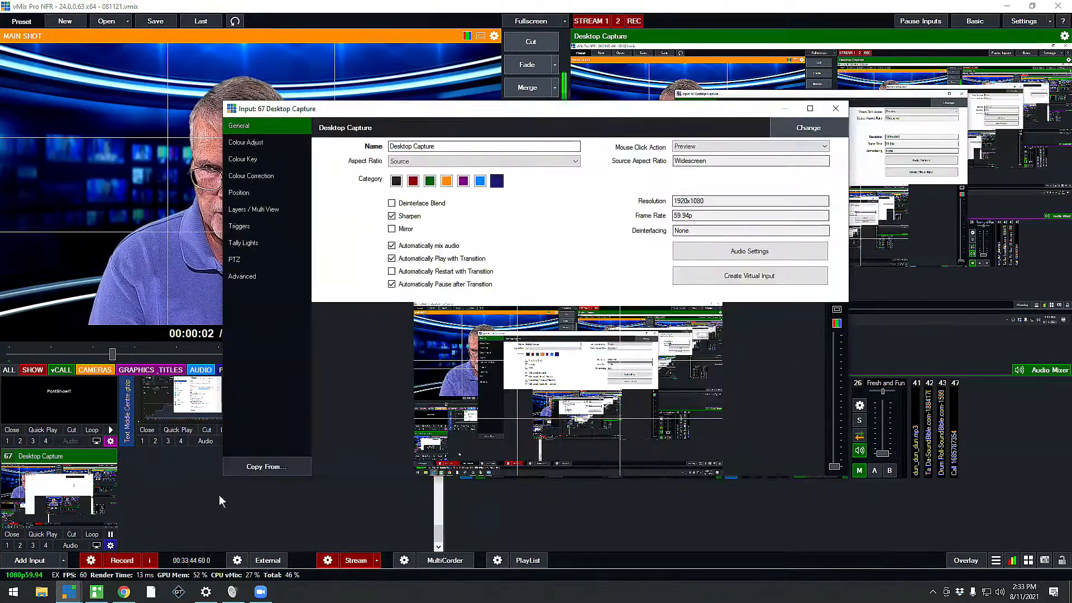
{"action": "left_click", "coordinate": [241, 193]}
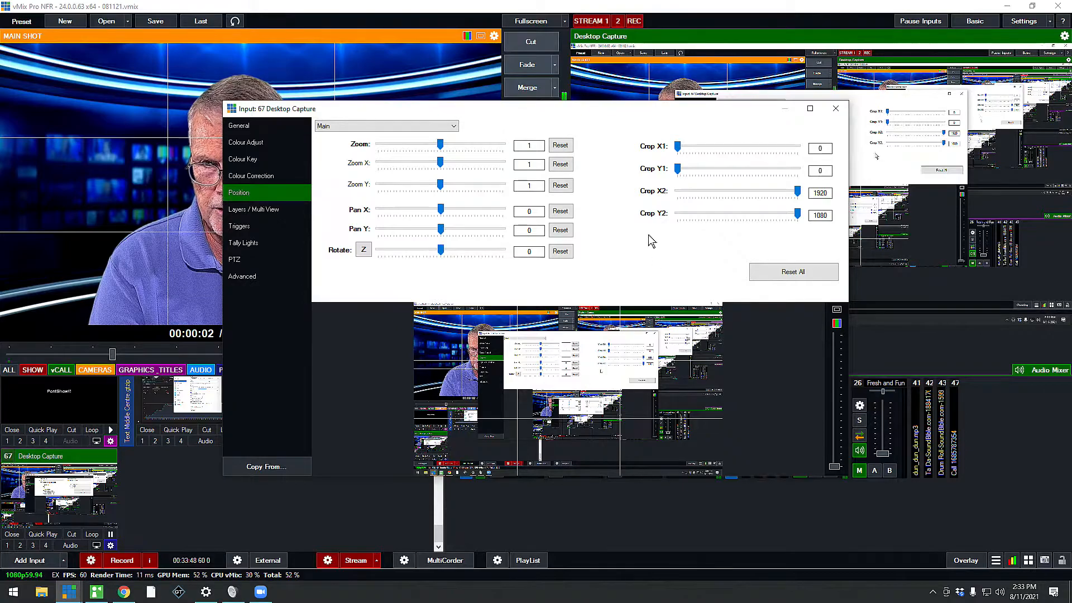
{"action": "left_click_drag", "start_coordinate": [441, 145], "coordinate": [450, 146]}
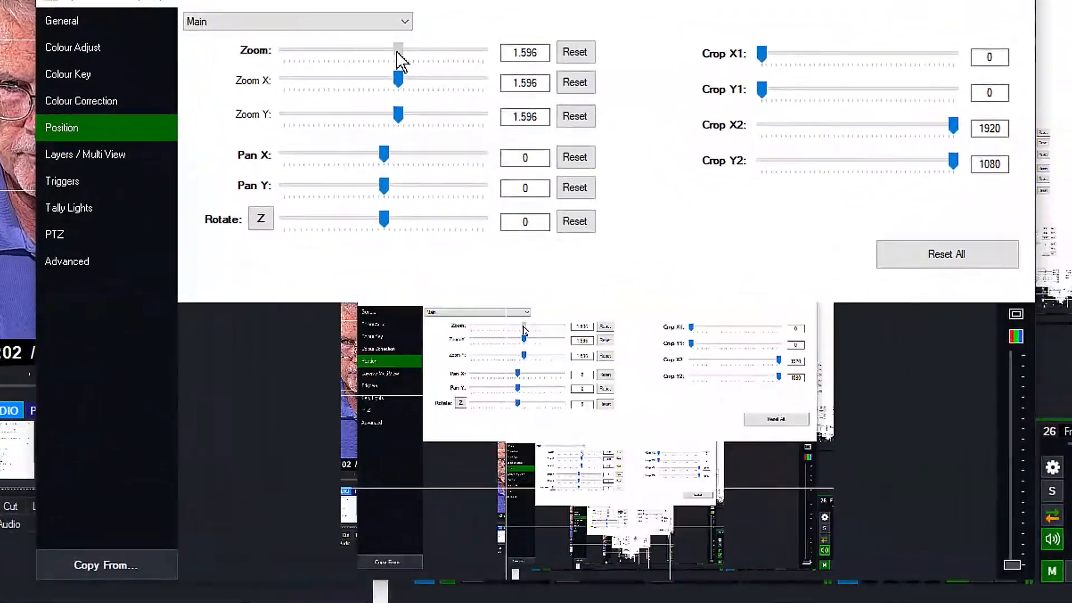
{"action": "left_click_drag", "start_coordinate": [773, 447], "coordinate": [379, 270]}
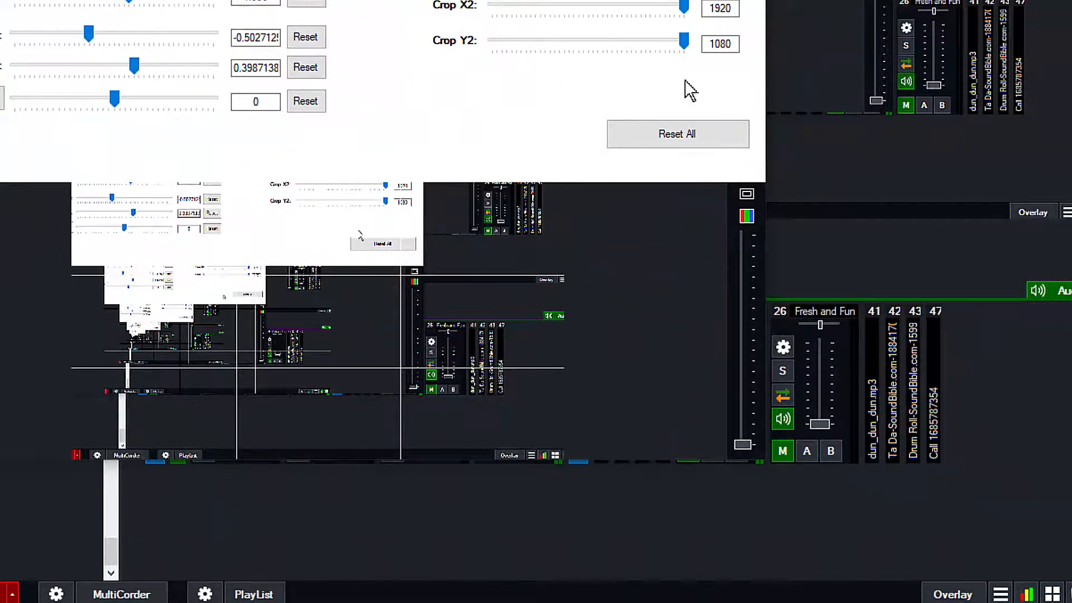
{"action": "left_click", "coordinate": [751, 1]}
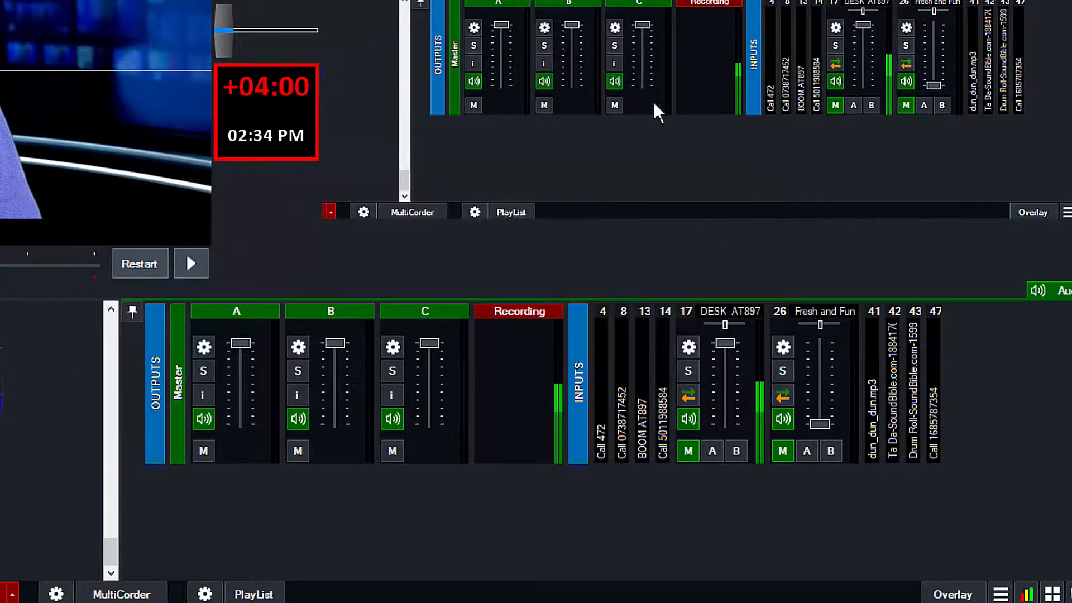
Step: Open the audio settings of the DESK AT897 channel and examine its General format, channel, gain and delay options
{"action": "mouse_move", "coordinate": [724, 388]}
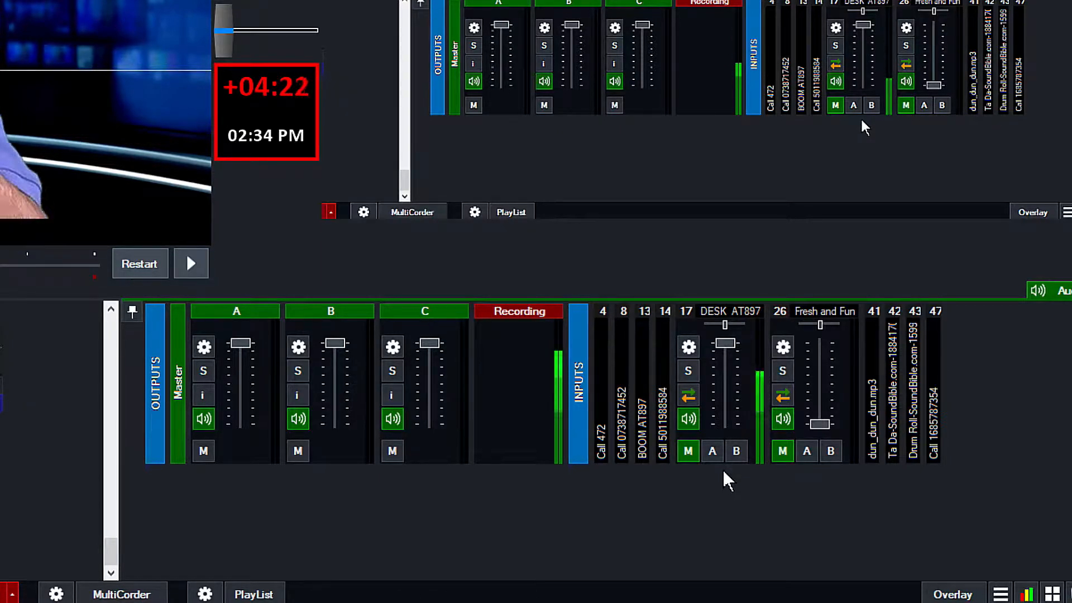
{"action": "mouse_move", "coordinate": [762, 341]}
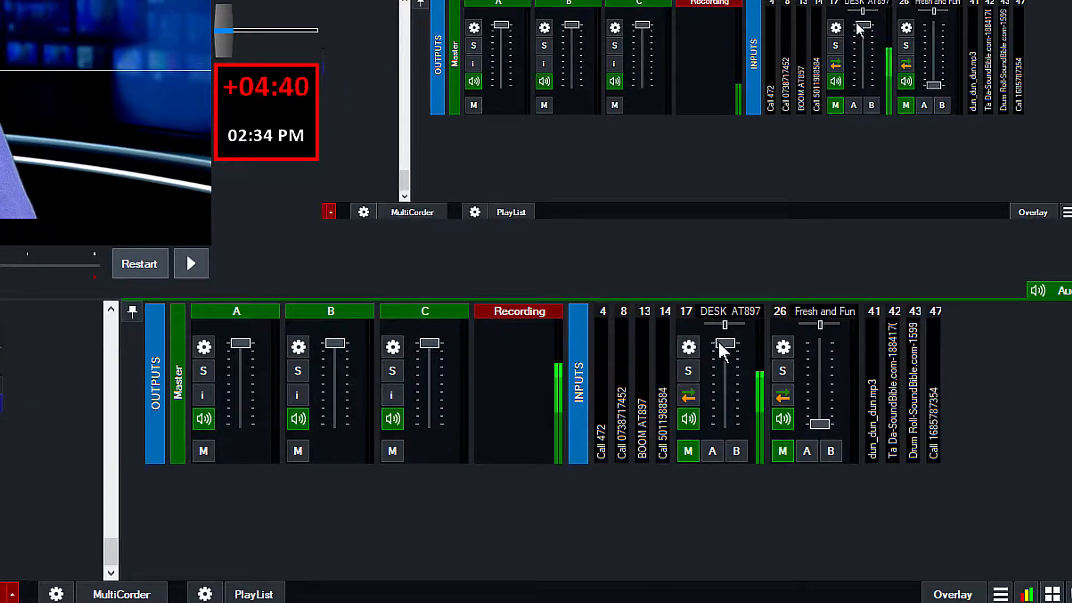
{"action": "mouse_move", "coordinate": [723, 347]}
{"action": "left_mouse_down"}
{"action": "mouse_move", "coordinate": [726, 431]}
{"action": "mouse_move", "coordinate": [735, 345]}
{"action": "left_mouse_up"}
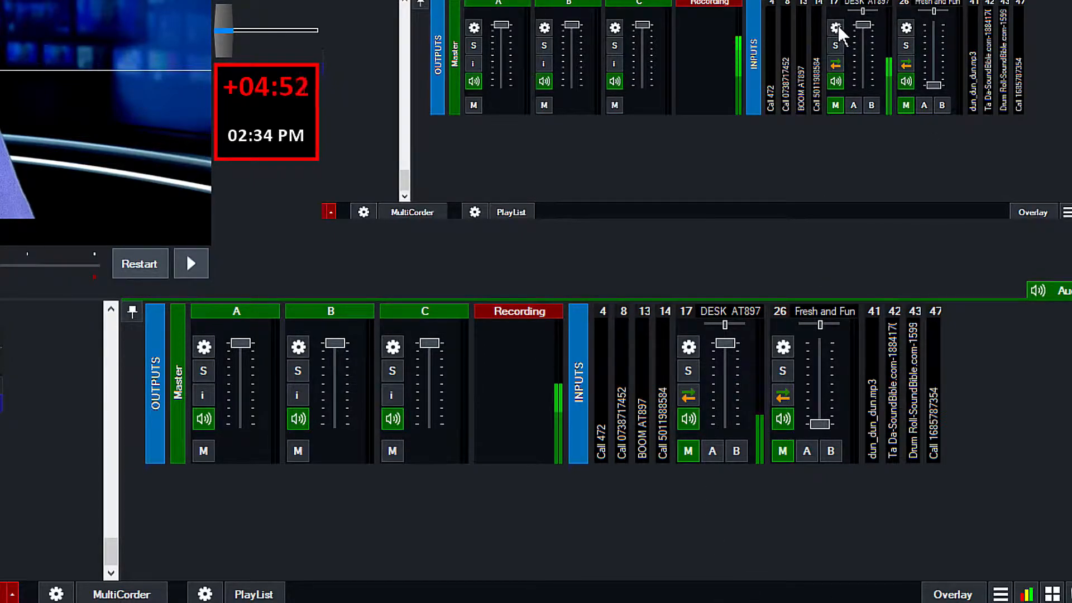
{"action": "left_click", "coordinate": [689, 347]}
{"action": "left_click_drag", "start_coordinate": [368, 1], "coordinate": [669, 39]}
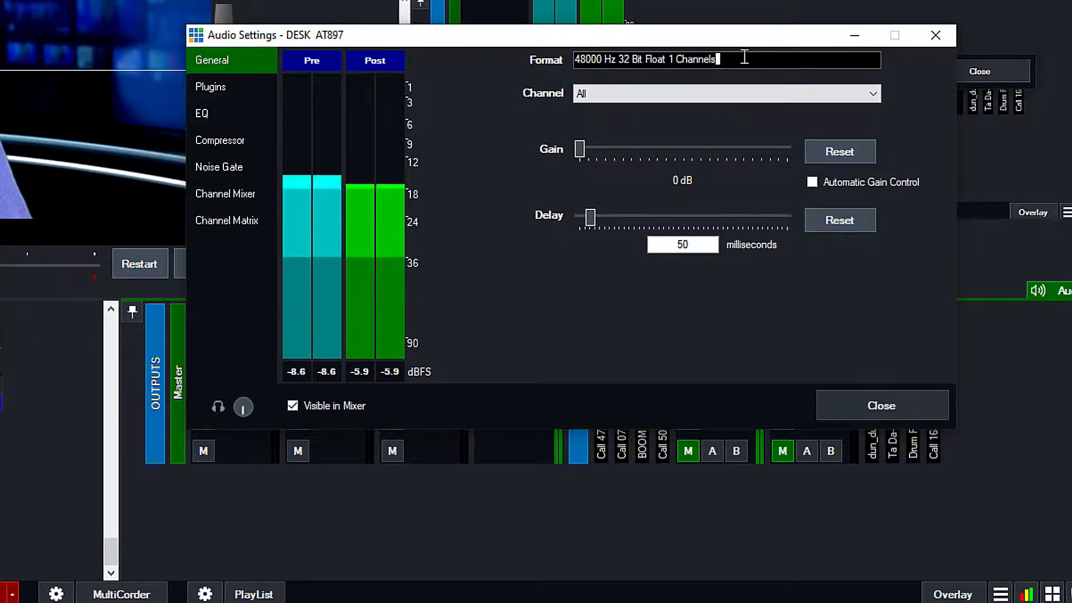
{"action": "left_click", "coordinate": [681, 96]}
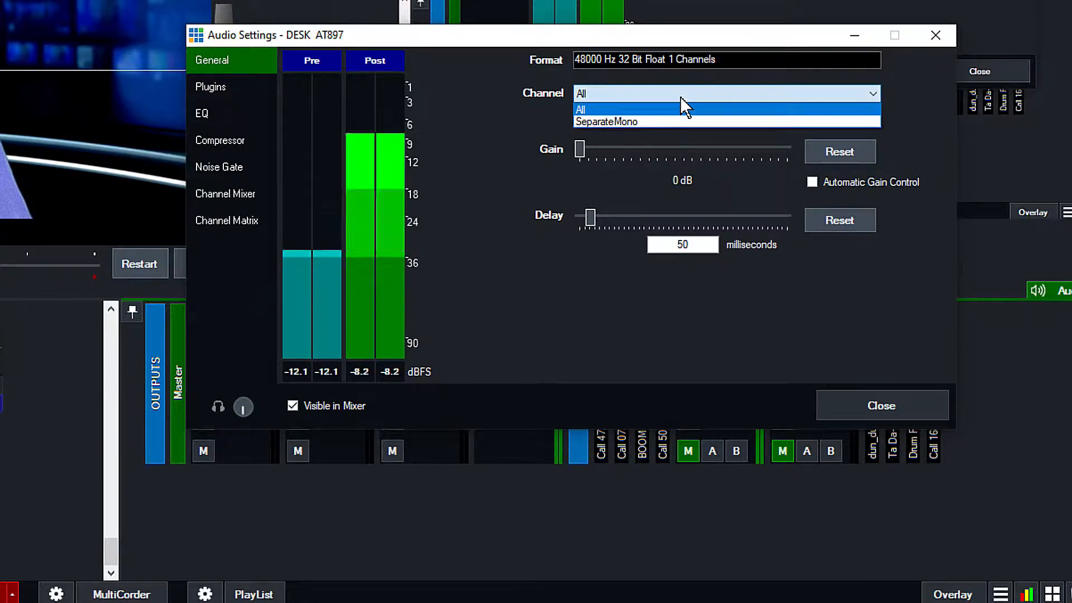
{"action": "left_click", "coordinate": [680, 96]}
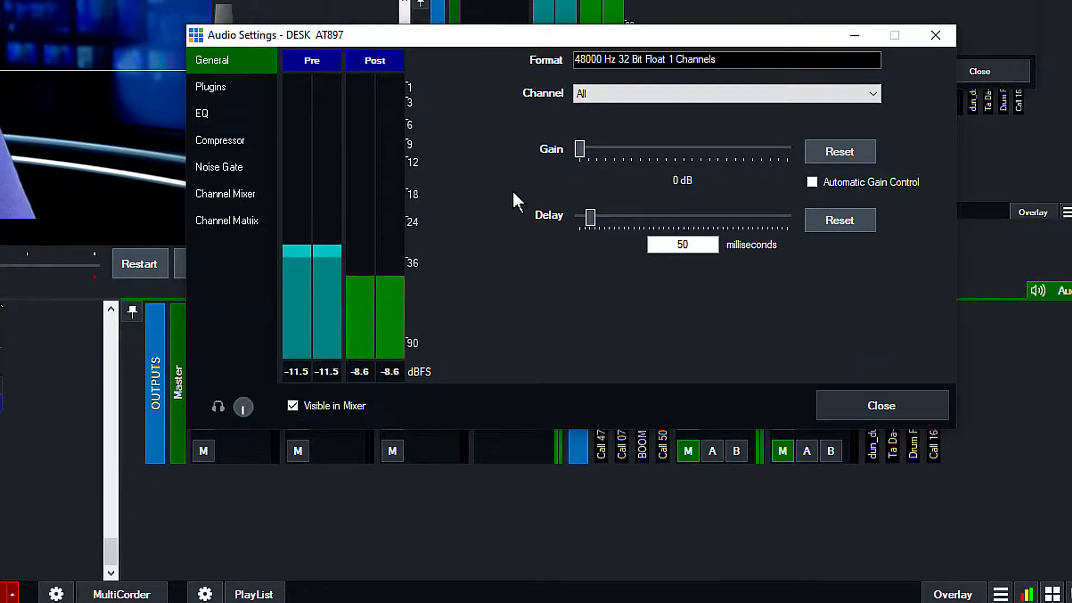
{"action": "left_click", "coordinate": [813, 182]}
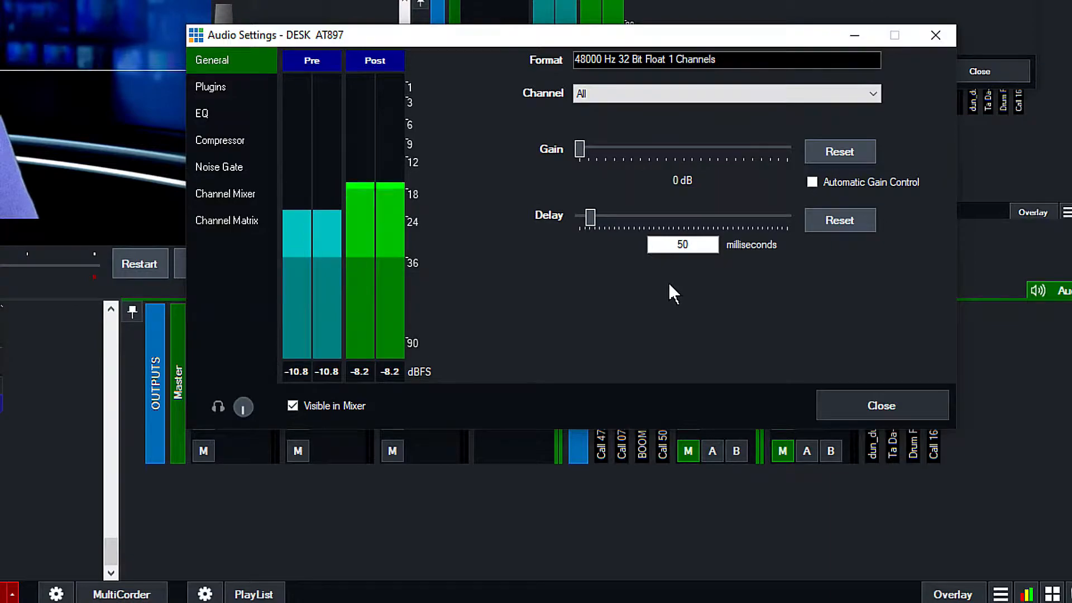
Step: In the NS1 Stereo plugin's editor for DESK AT897, lower the noise suppression to 0, set it to 49.8 and close the editor
{"action": "left_click", "coordinate": [213, 88]}
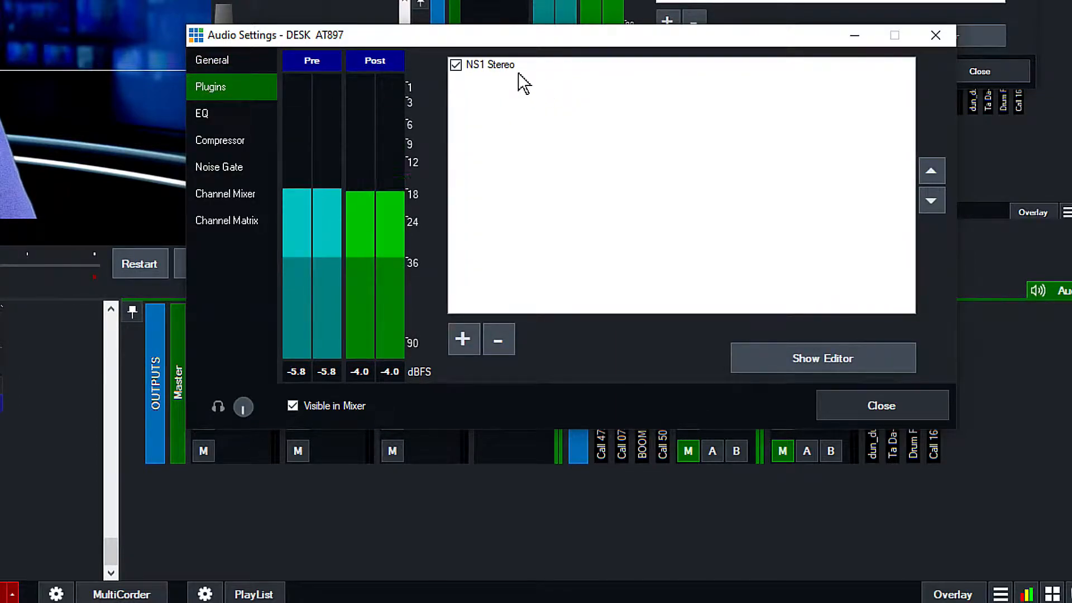
{"action": "left_click", "coordinate": [491, 65]}
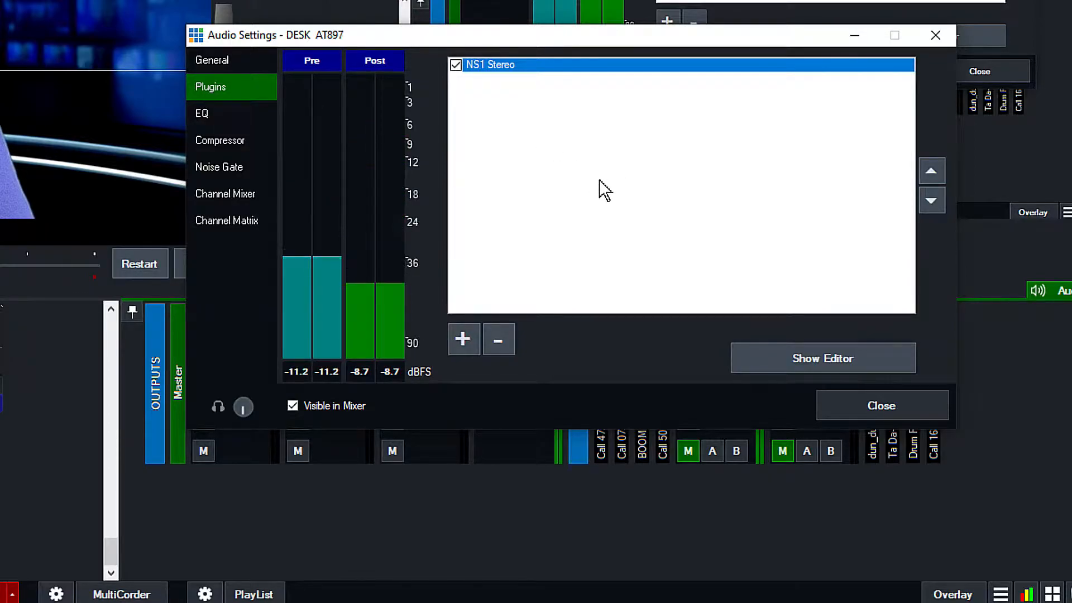
{"action": "left_click", "coordinate": [808, 354]}
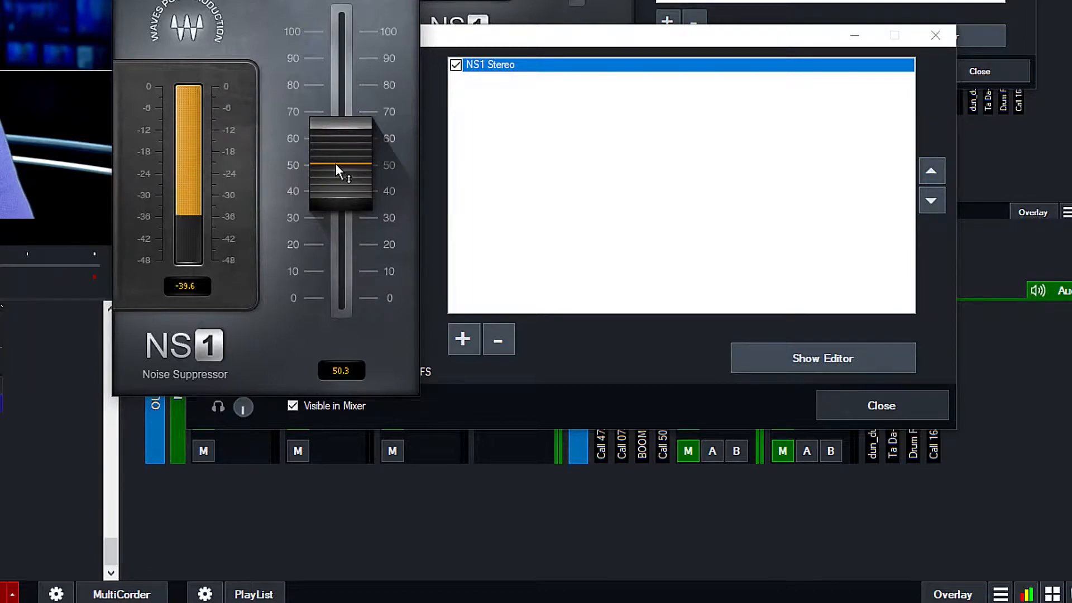
{"action": "left_click_drag", "start_coordinate": [336, 163], "coordinate": [336, 297]}
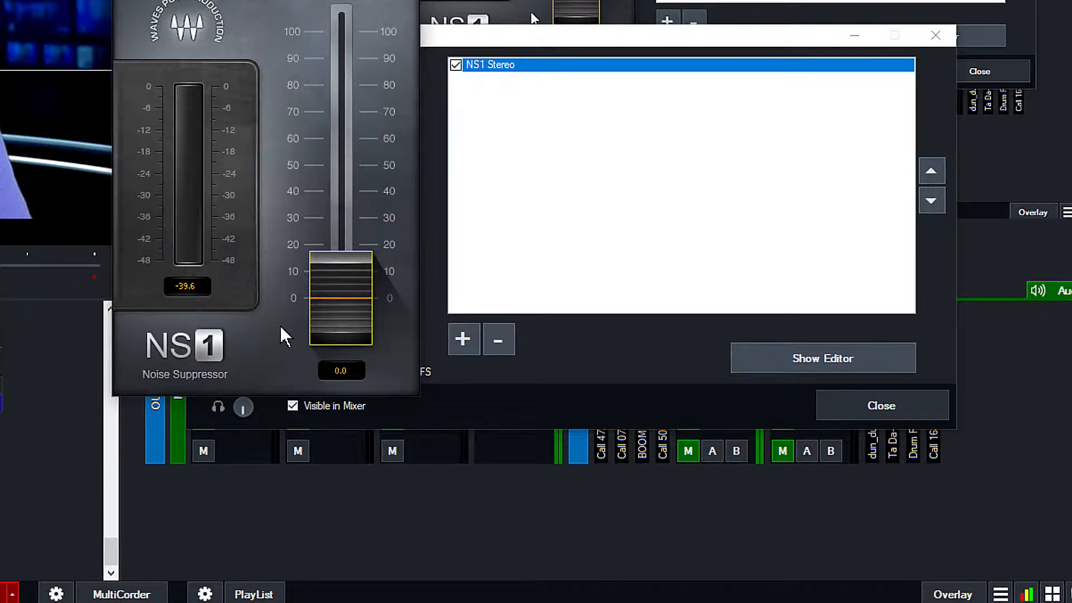
{"action": "left_click_drag", "start_coordinate": [345, 301], "coordinate": [346, 167]}
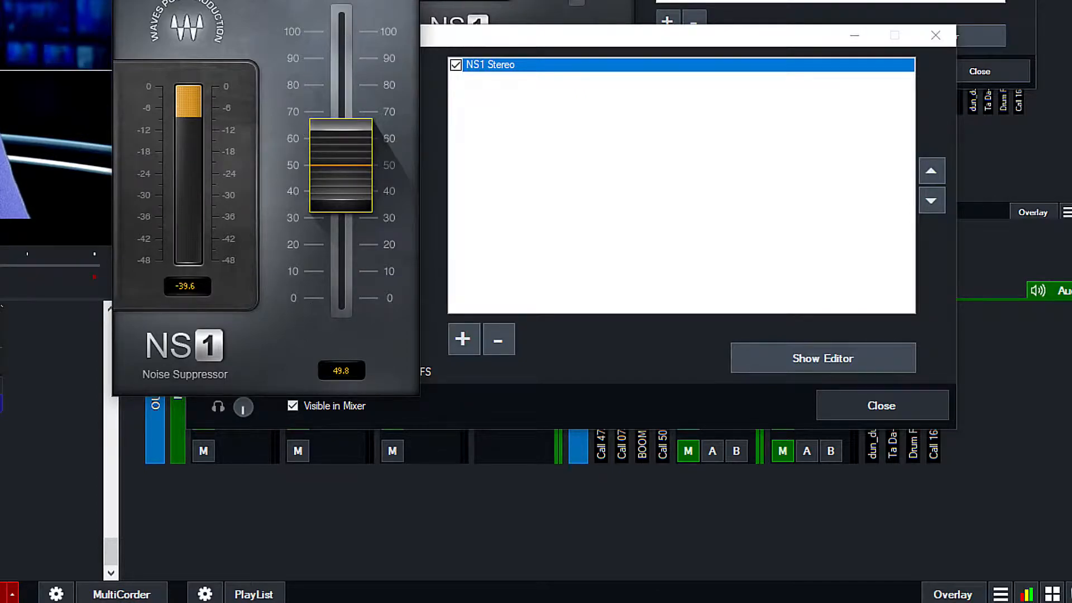
{"action": "key", "text": "alt+F4"}
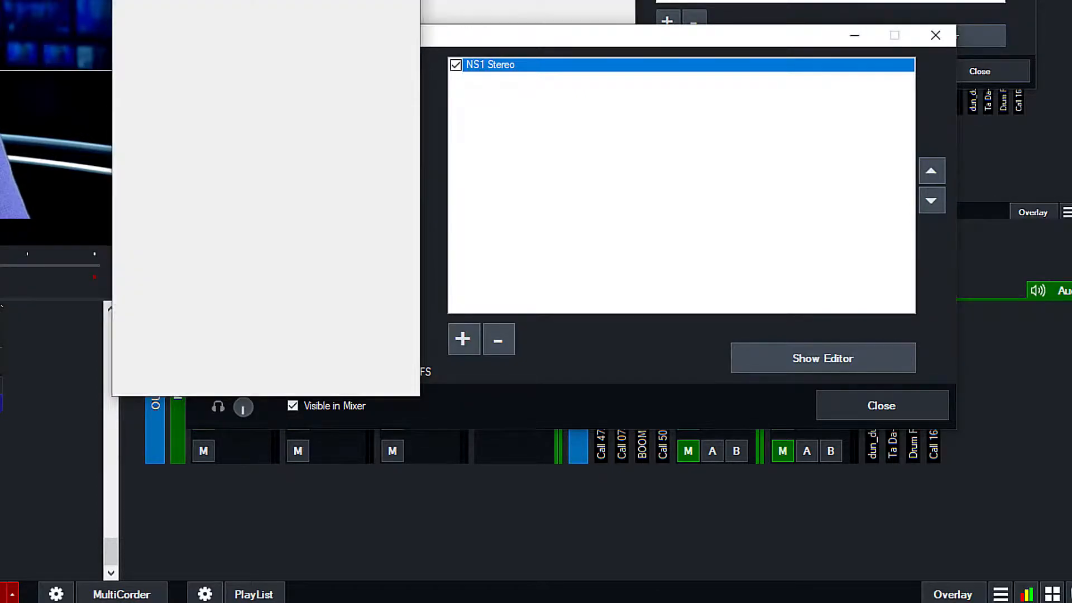
Step: Review the EQ, Compressor, Noise Gate, Channel Mixer and Channel Matrix settings of DESK AT897
{"action": "left_click", "coordinate": [202, 114]}
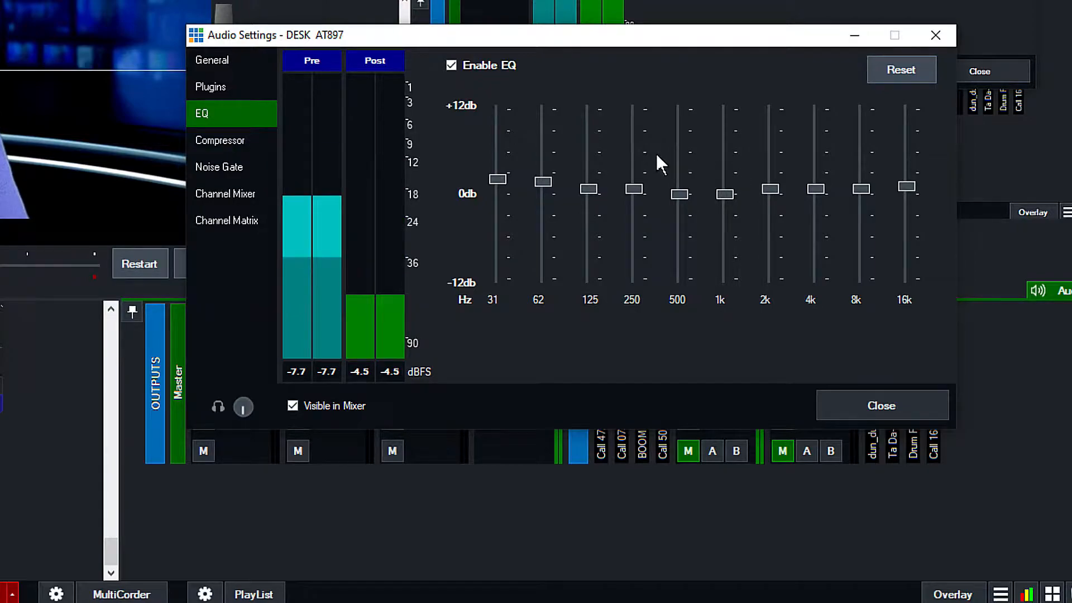
{"action": "left_click", "coordinate": [214, 143]}
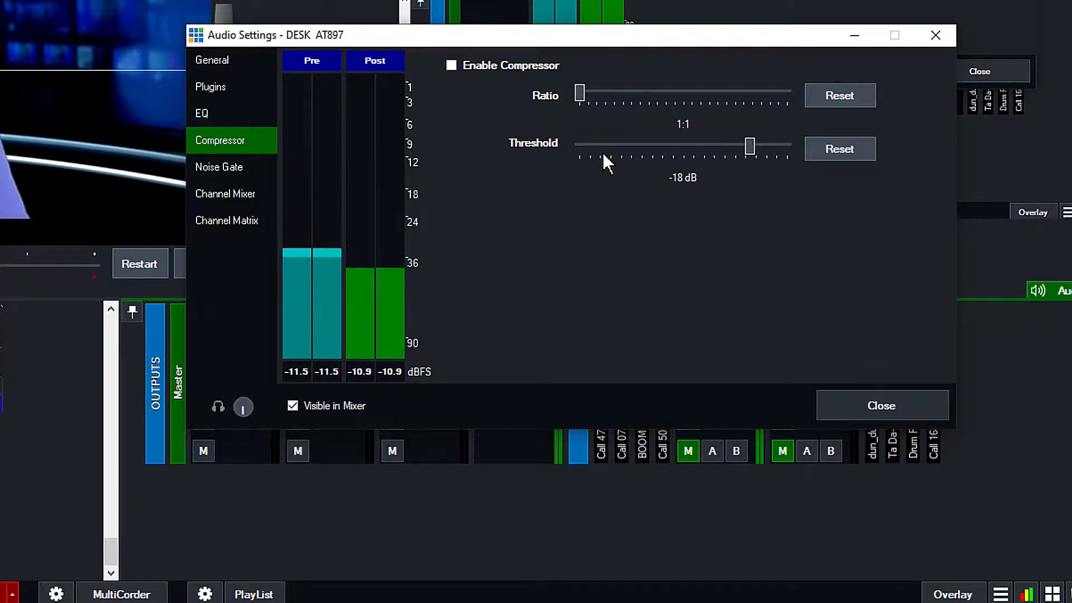
{"action": "left_click", "coordinate": [215, 168]}
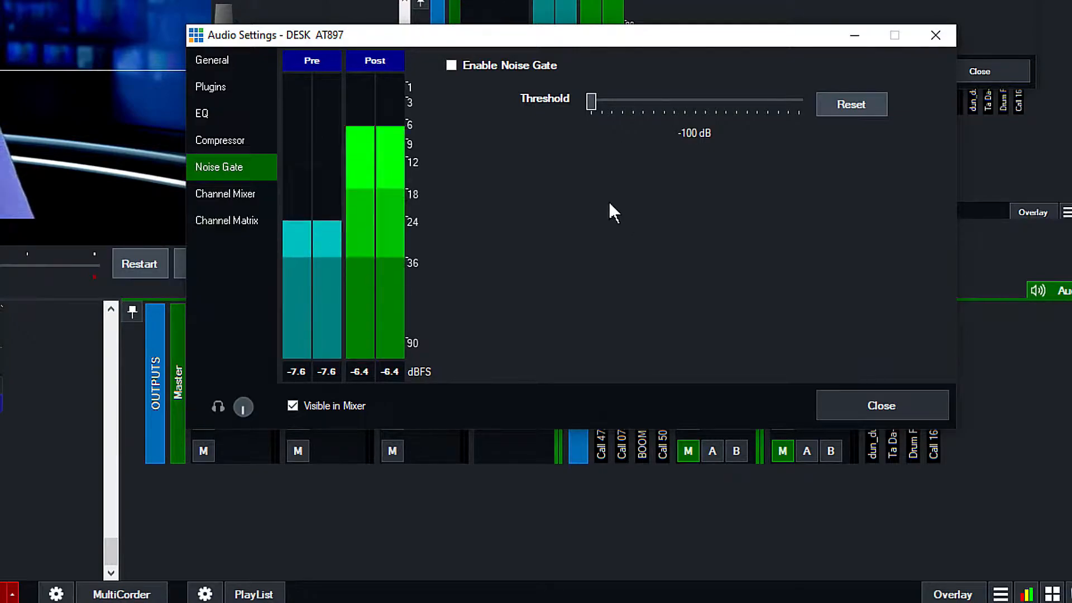
{"action": "left_click", "coordinate": [215, 196]}
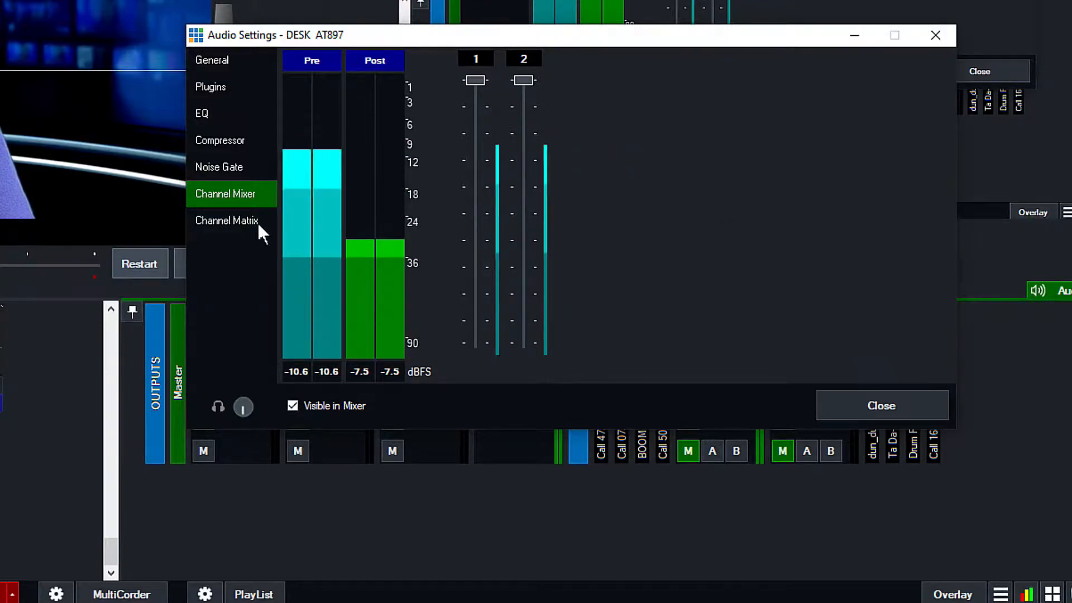
{"action": "left_click", "coordinate": [237, 223]}
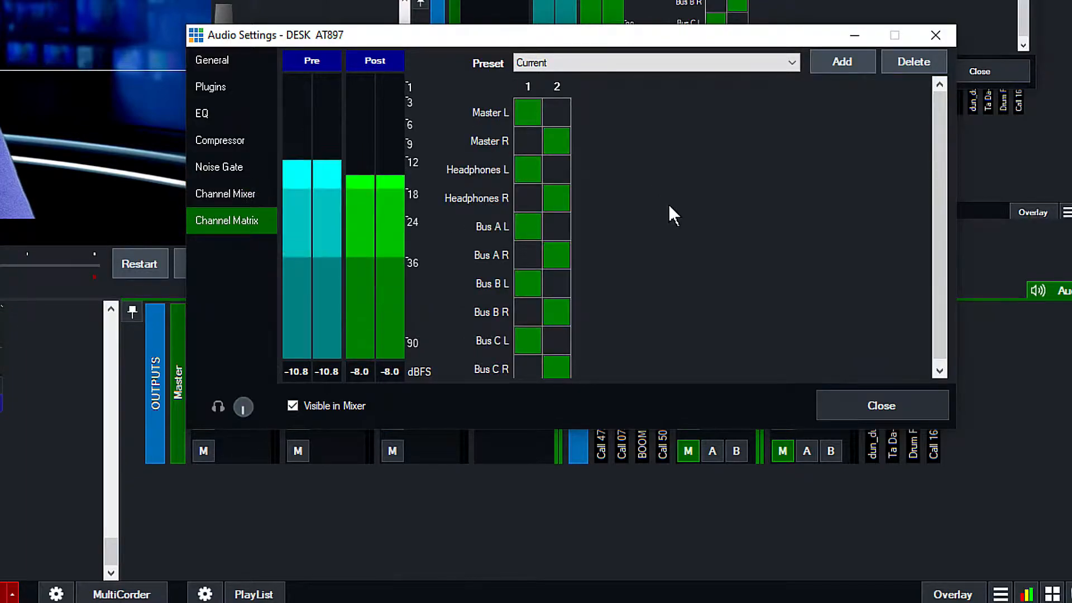
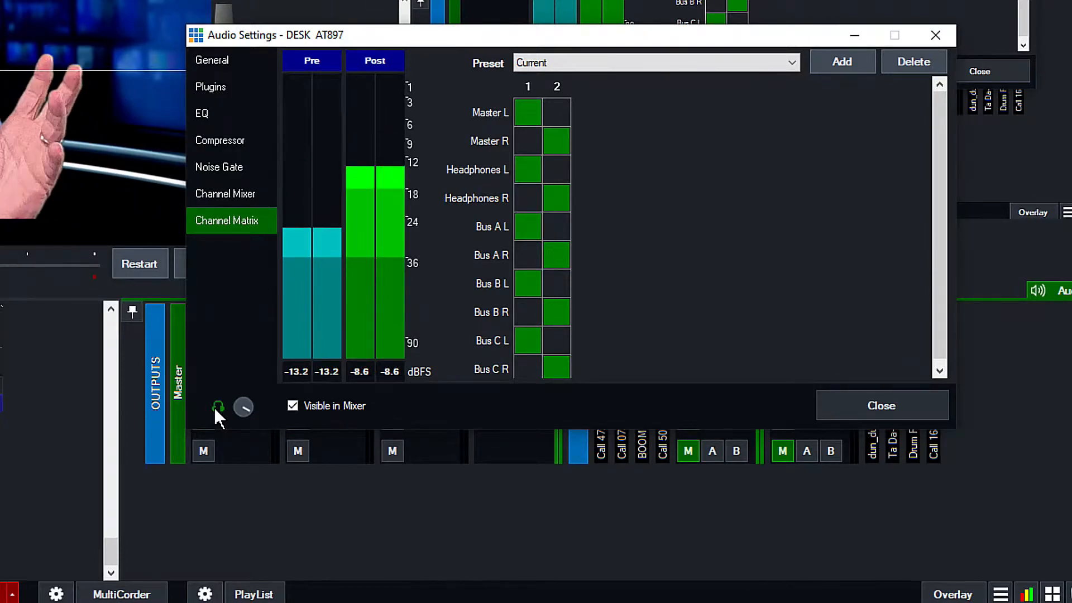
Step: Toggle DESK AT897's headphone solo, try its volume knob, leave solo off, and close the audio settings from General
{"action": "mouse_move", "coordinate": [236, 392]}
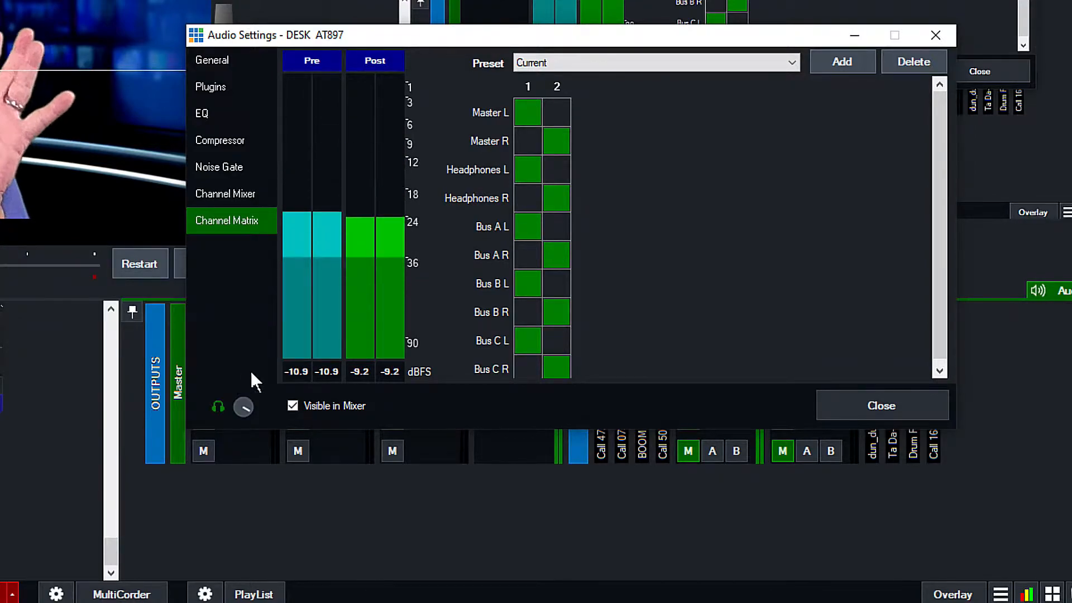
{"action": "left_click", "coordinate": [219, 407]}
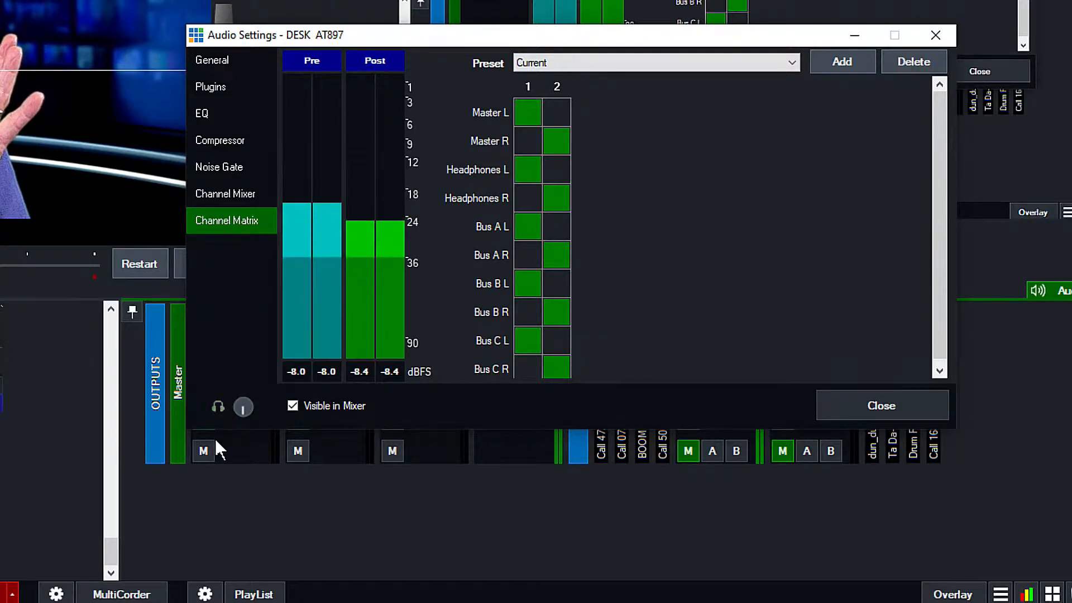
{"action": "left_click", "coordinate": [219, 407]}
{"action": "left_click_drag", "start_coordinate": [242, 407], "coordinate": [256, 474]}
{"action": "left_click", "coordinate": [217, 405]}
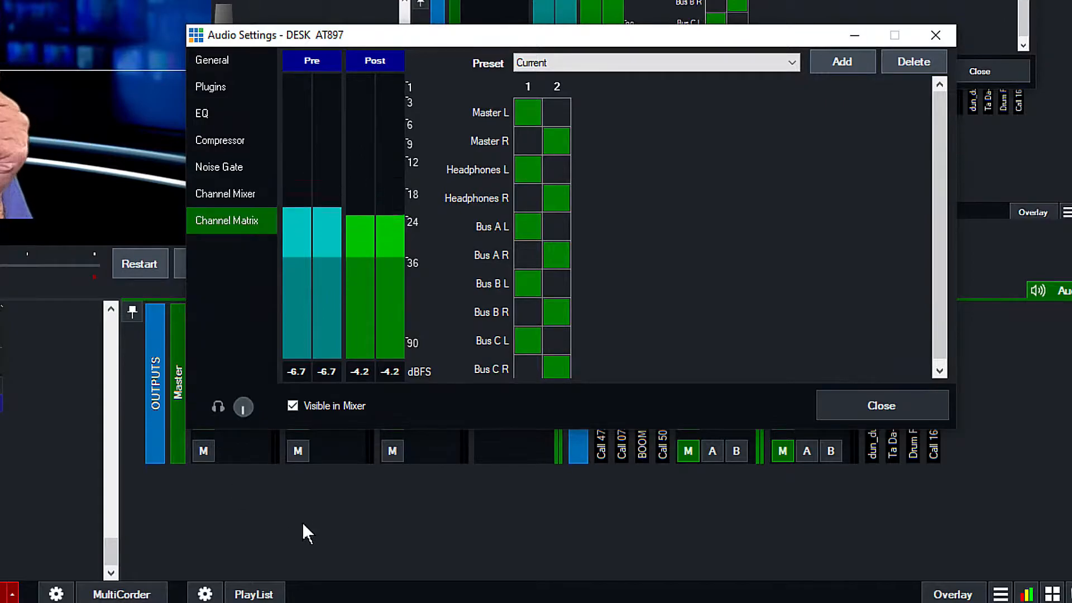
{"action": "left_click", "coordinate": [215, 58]}
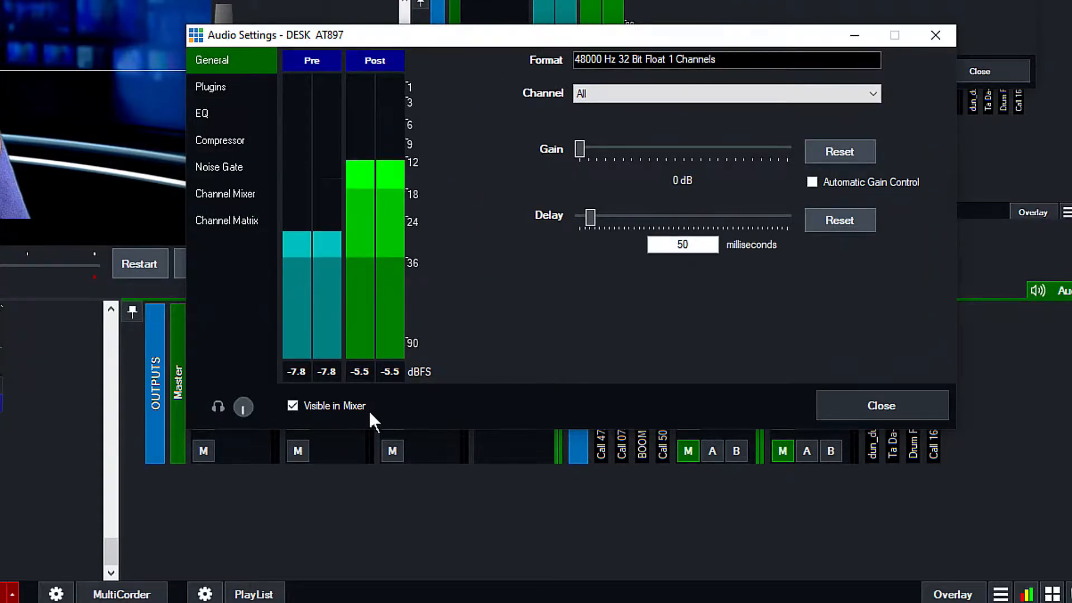
{"action": "left_click", "coordinate": [883, 402]}
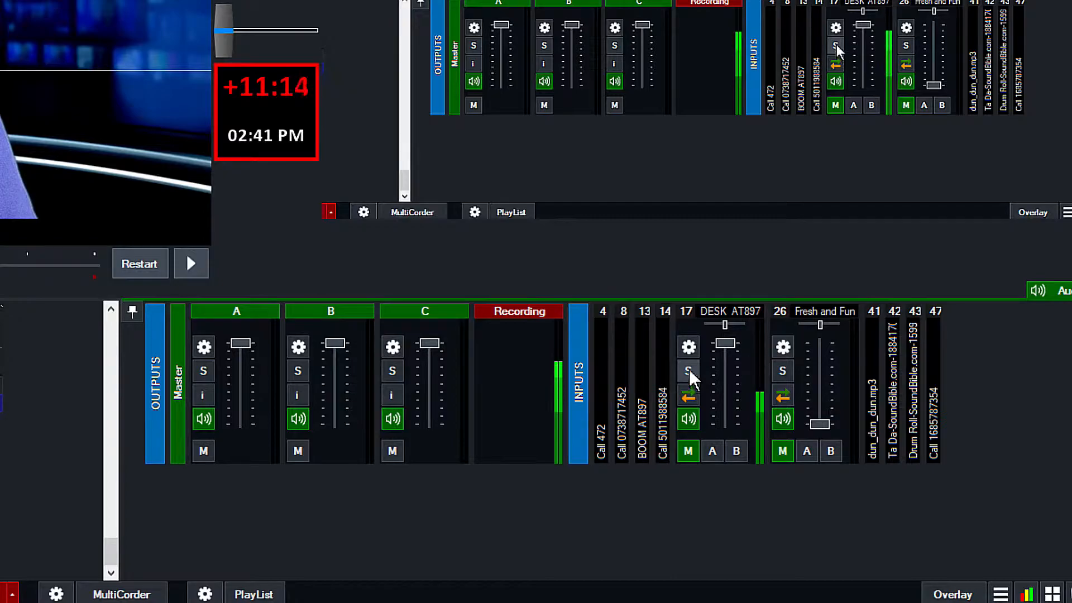
Step: Switch solo on and off for the DESK AT897 channel, and do the same with its automatic audio mixing
{"action": "left_click", "coordinate": [691, 376]}
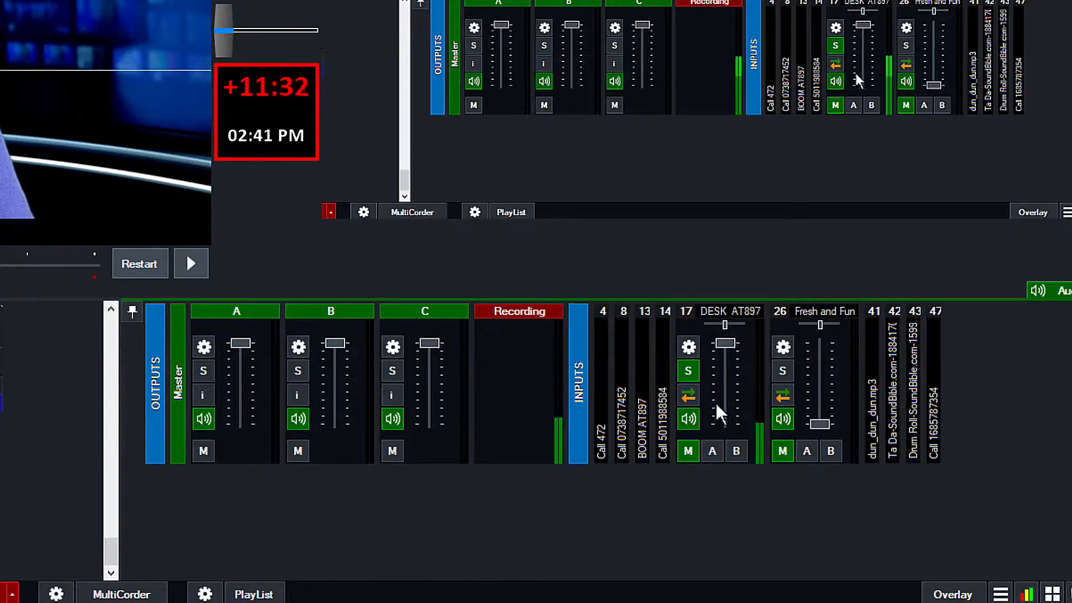
{"action": "left_click", "coordinate": [689, 372]}
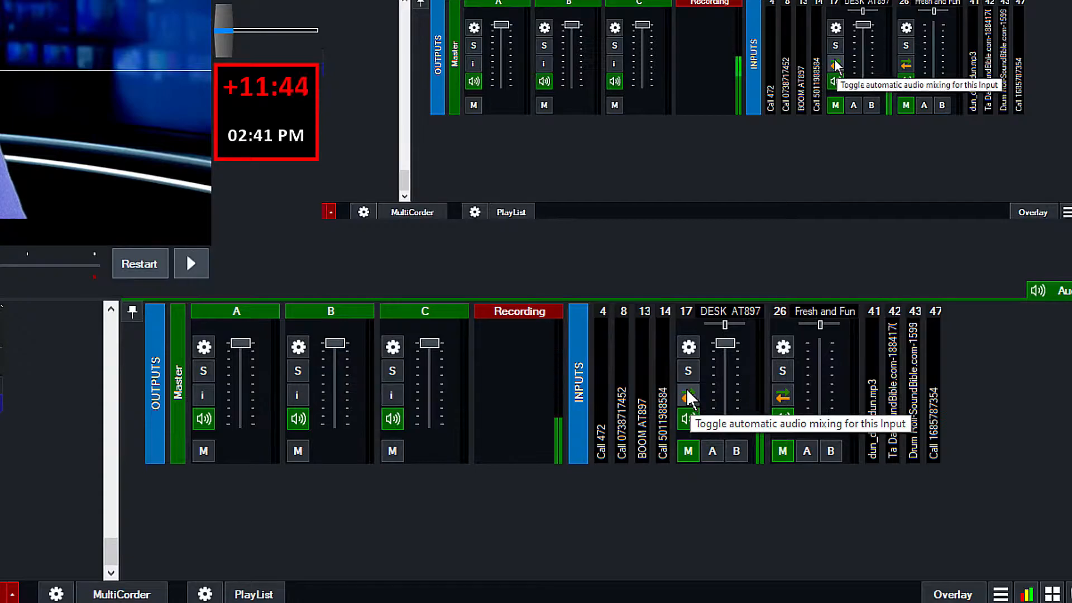
{"action": "left_click", "coordinate": [688, 398]}
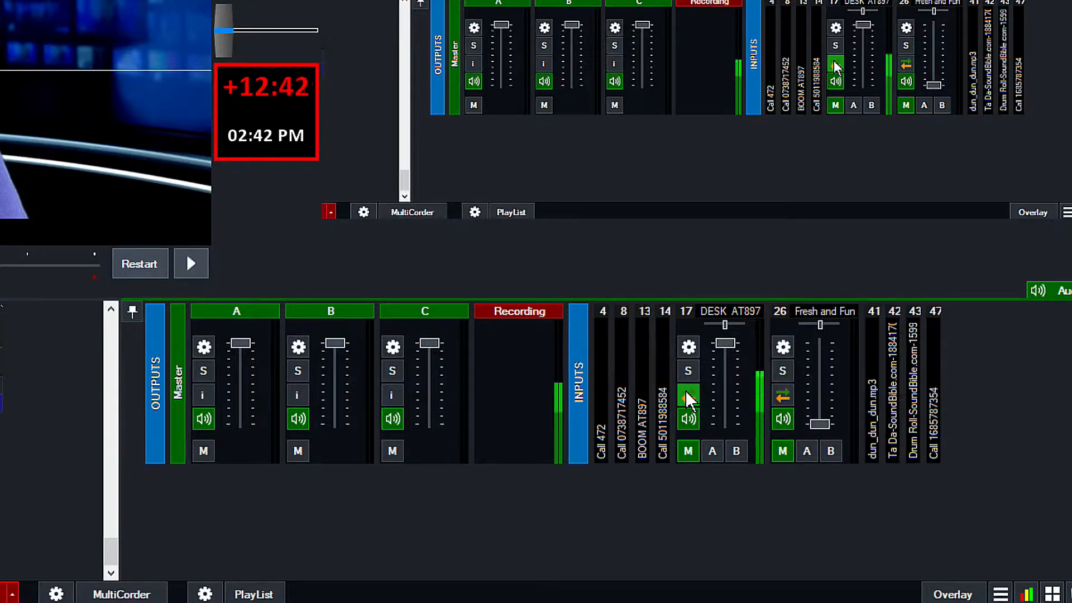
{"action": "left_click", "coordinate": [688, 398]}
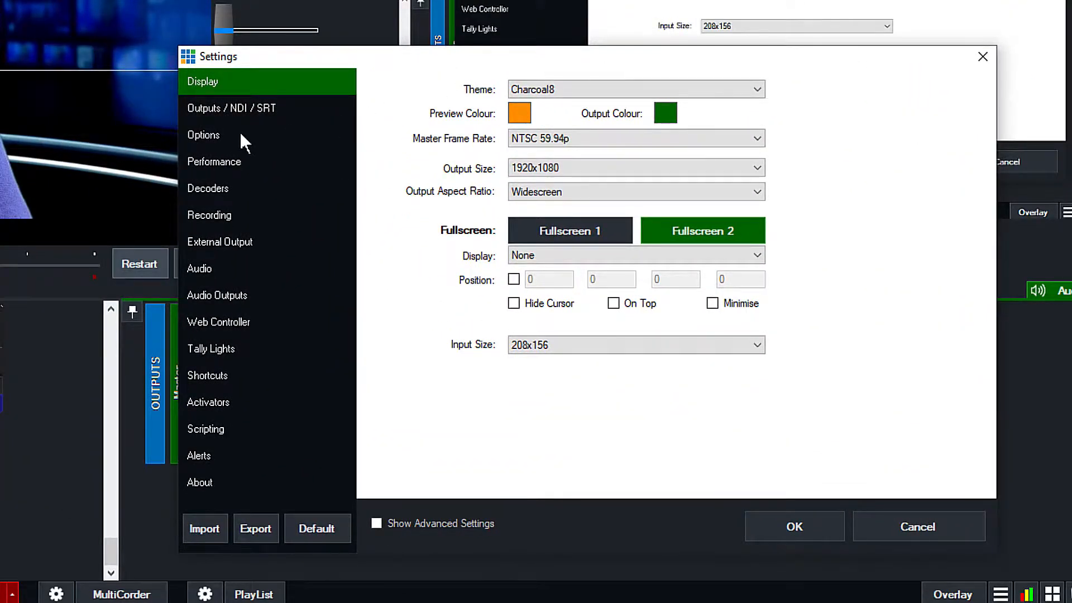
Step: Disable Automatically Mix Audio in the global audio settings, apply the change and decline the restart
{"action": "left_click", "coordinate": [205, 134]}
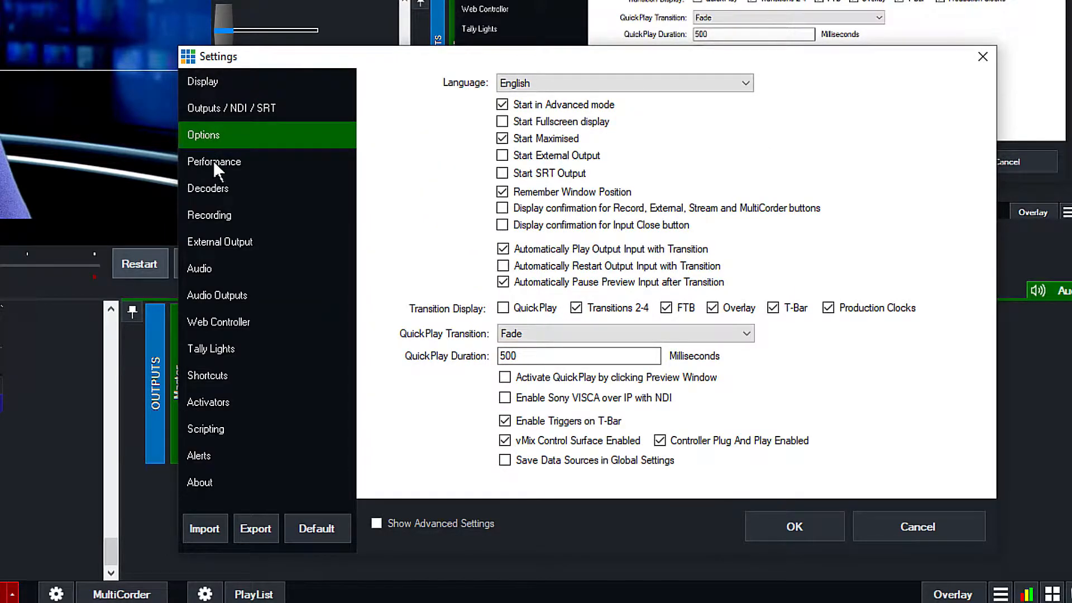
{"action": "left_click", "coordinate": [219, 267]}
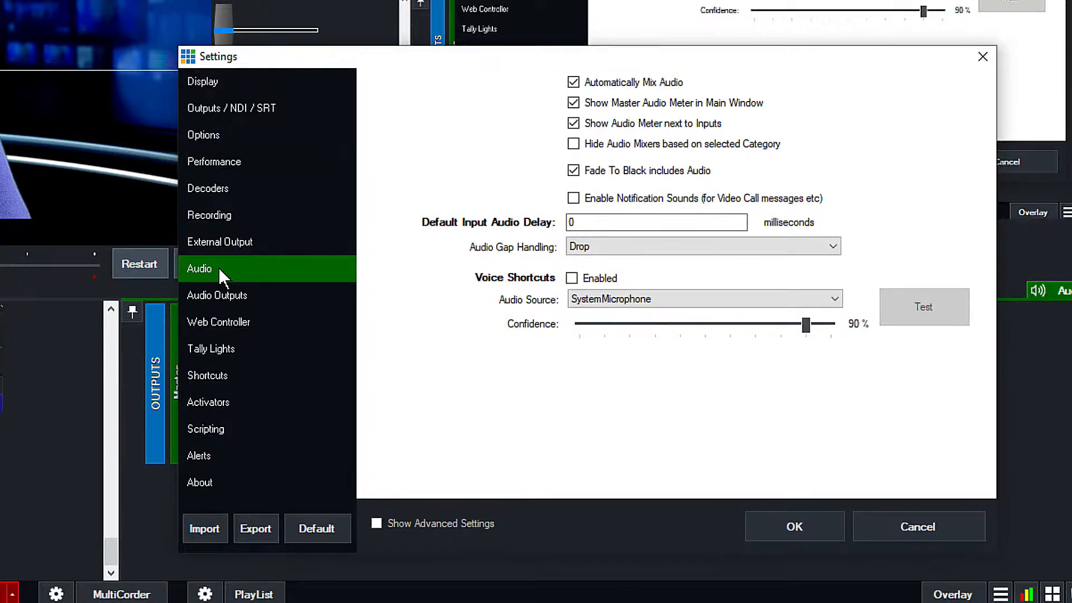
{"action": "left_click", "coordinate": [572, 102]}
{"action": "left_click", "coordinate": [573, 81]}
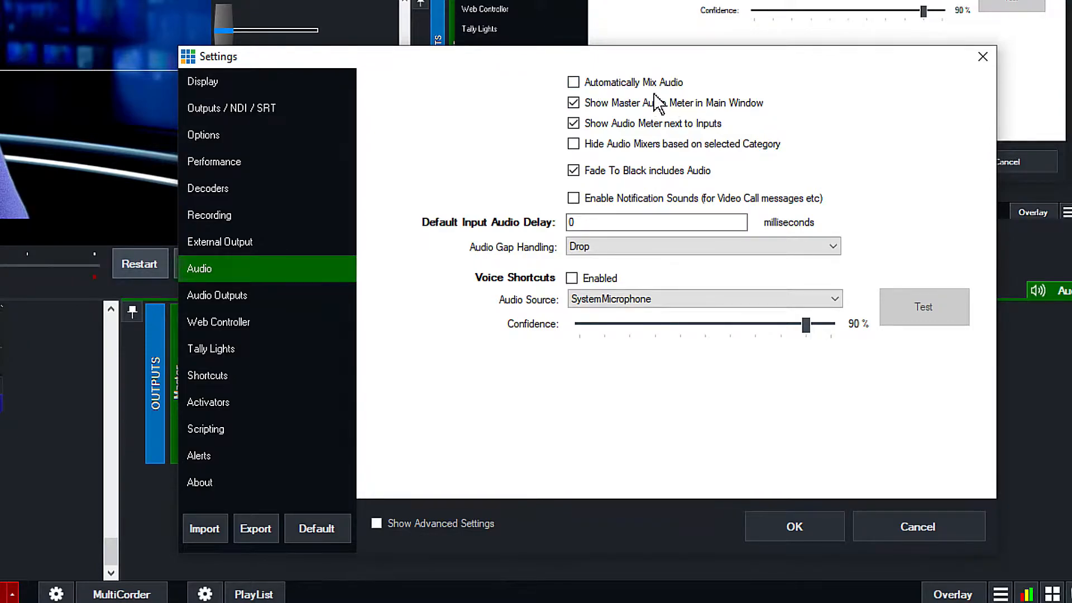
{"action": "left_click", "coordinate": [793, 528]}
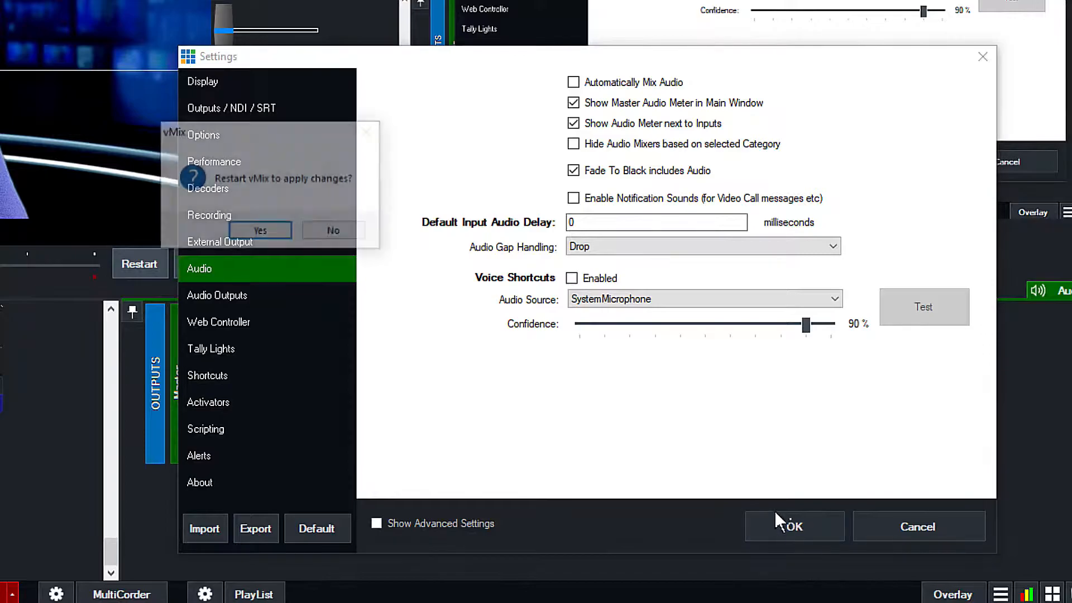
{"action": "left_click", "coordinate": [342, 230]}
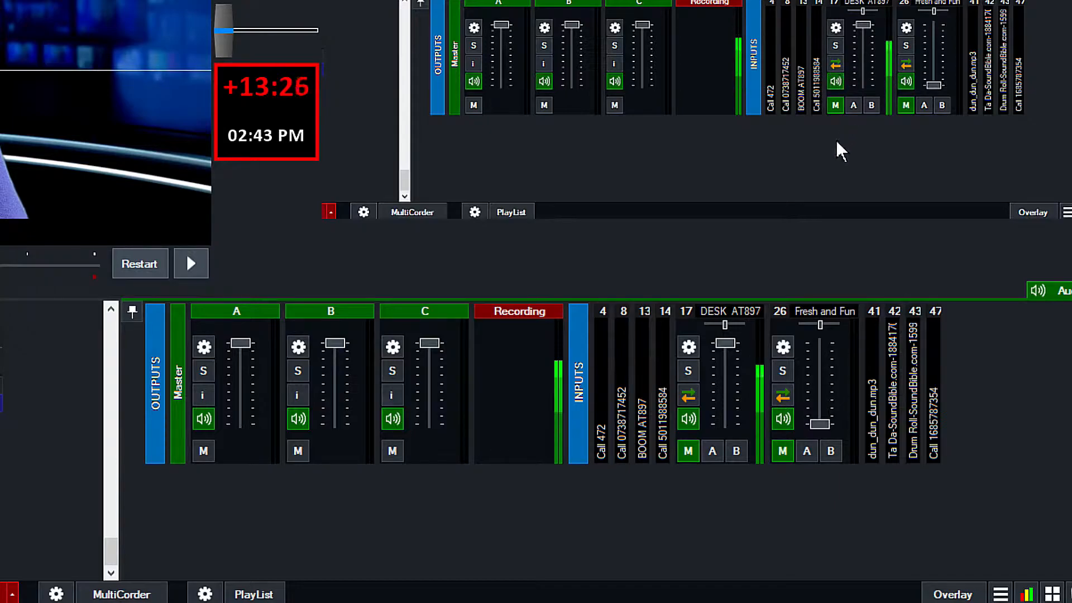
Step: Mute the DESK AT897 channel and unmute it again
{"action": "left_click", "coordinate": [688, 418]}
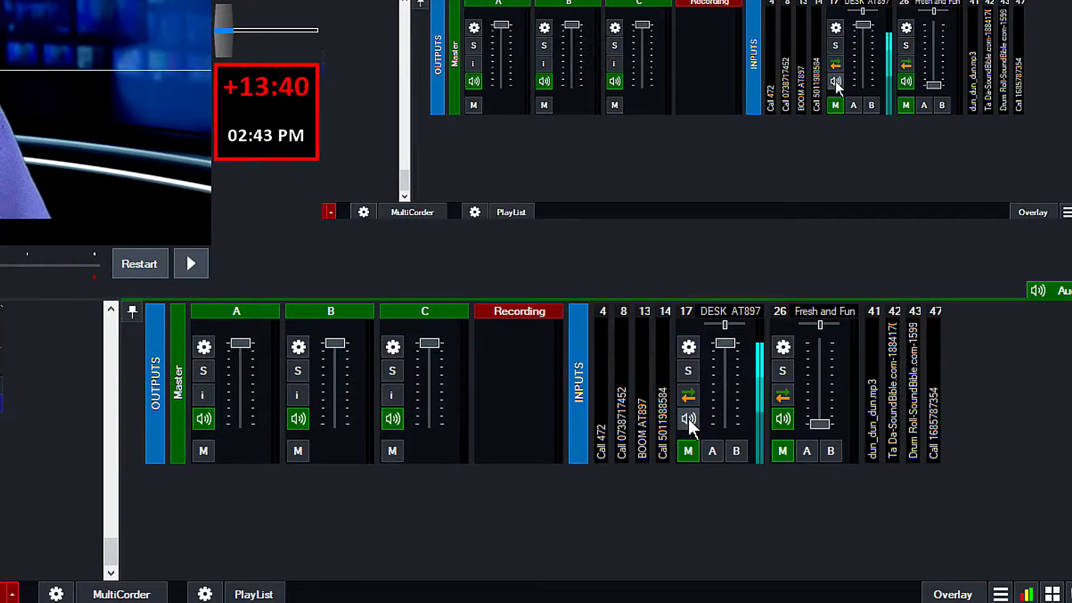
{"action": "left_click", "coordinate": [688, 418]}
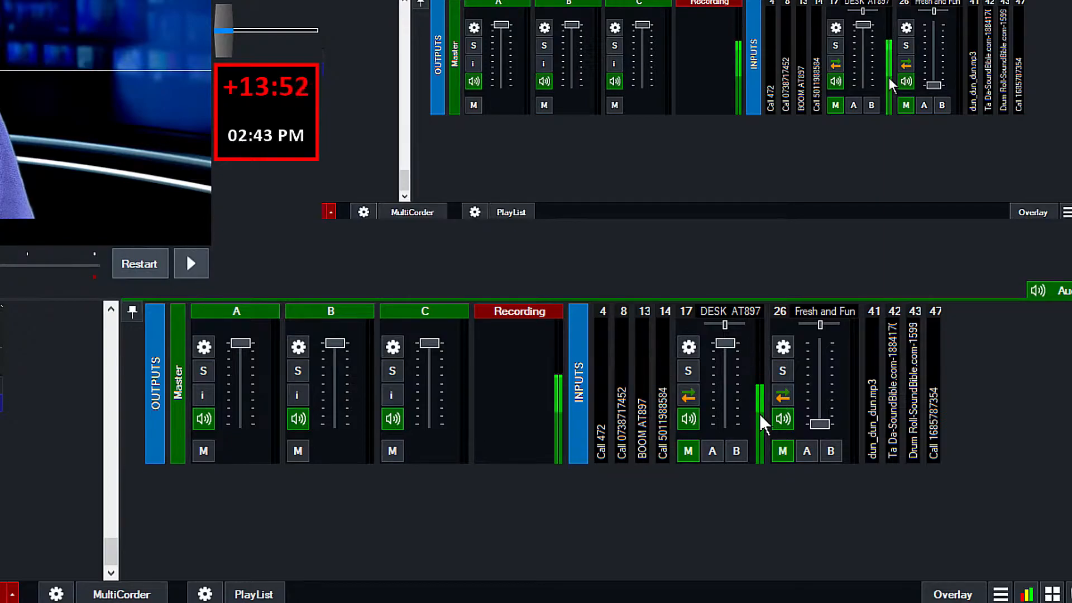
Step: Silence the DESK AT897 channel, restore its sound, and view the extra bus choices for its routing without changing them
{"action": "left_click", "coordinate": [693, 417]}
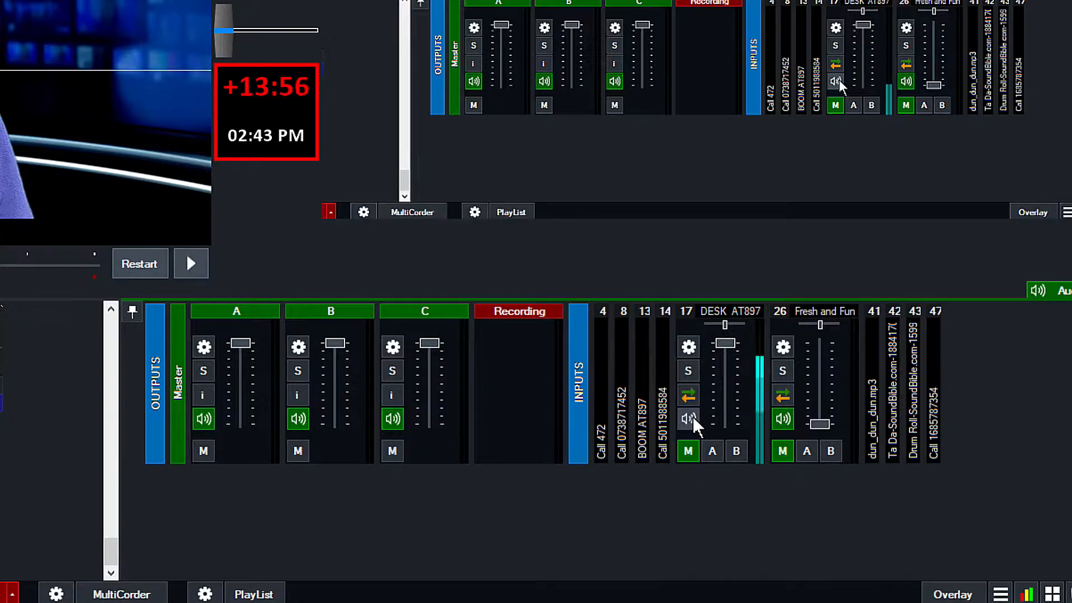
{"action": "left_click", "coordinate": [693, 415]}
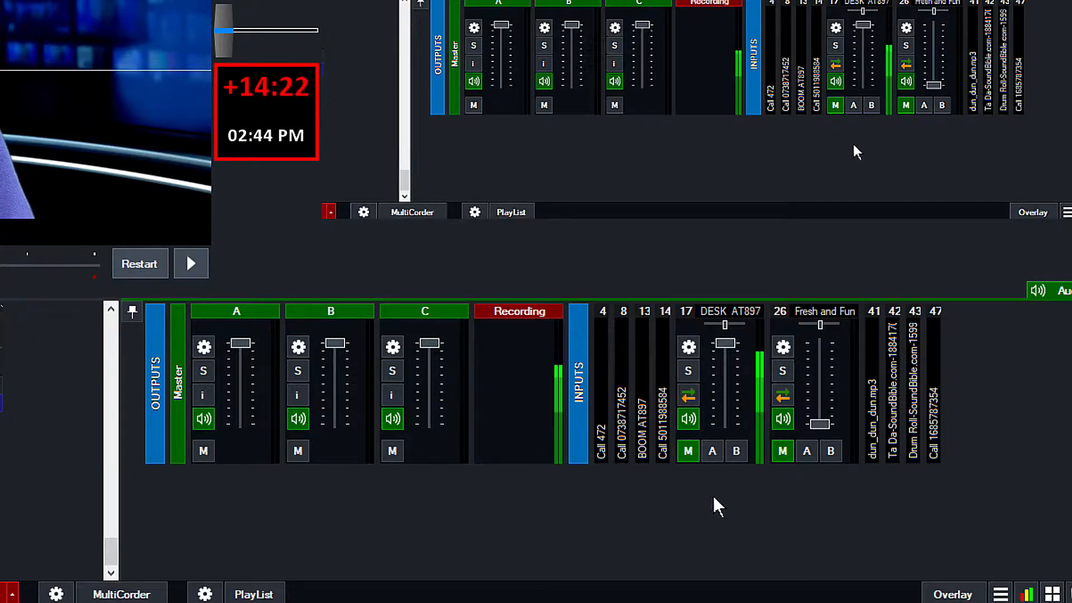
{"action": "right_click", "coordinate": [736, 452]}
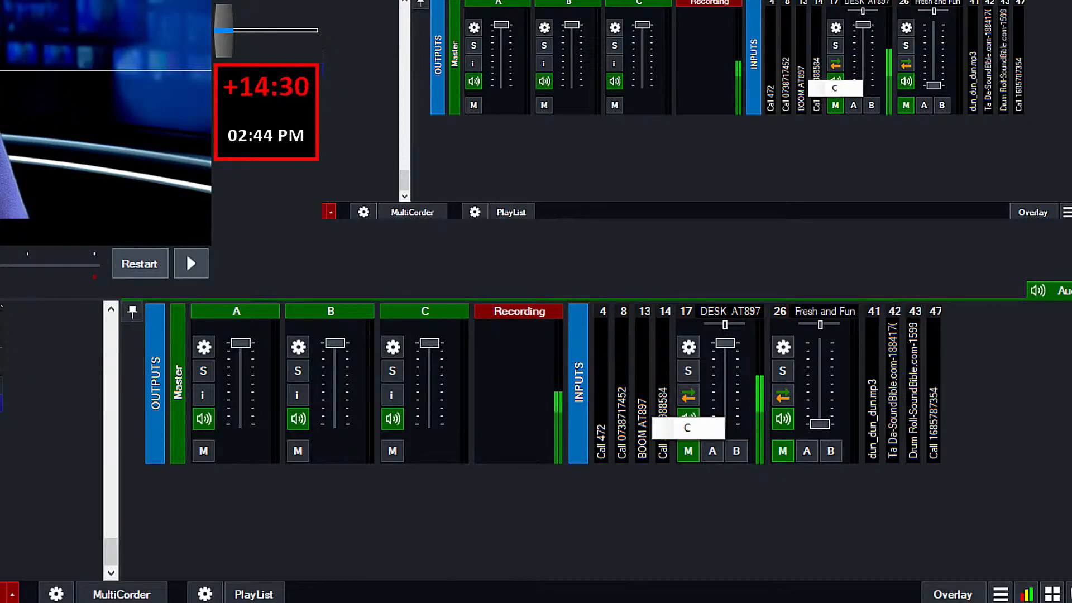
{"action": "key", "text": "Escape"}
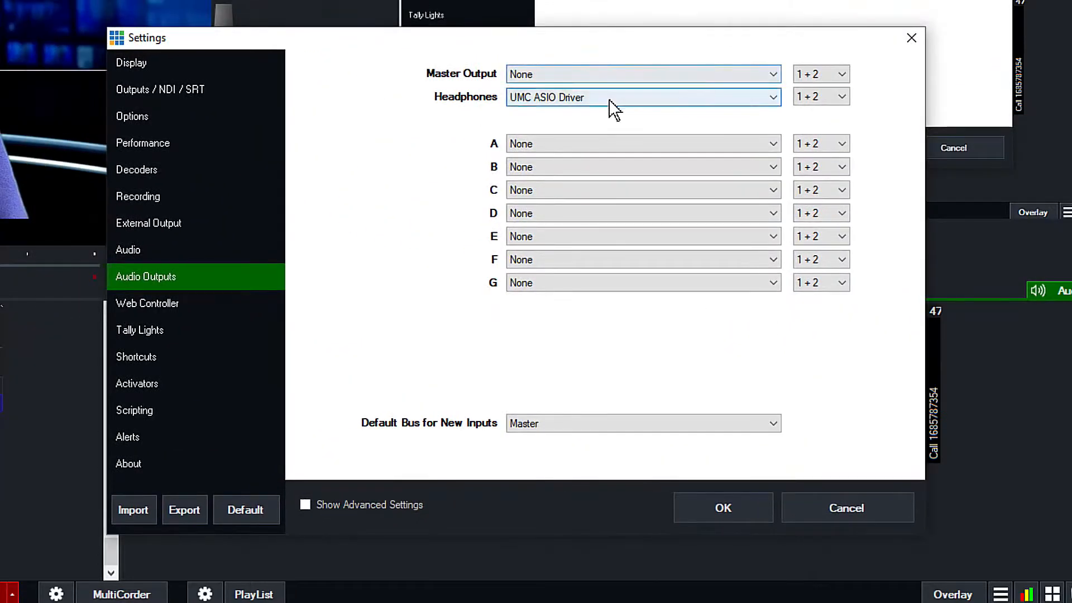
Step: Try setting the Headphones output to None and buses A, B and C to Enabled, and discard the changes
{"action": "left_click", "coordinate": [609, 99]}
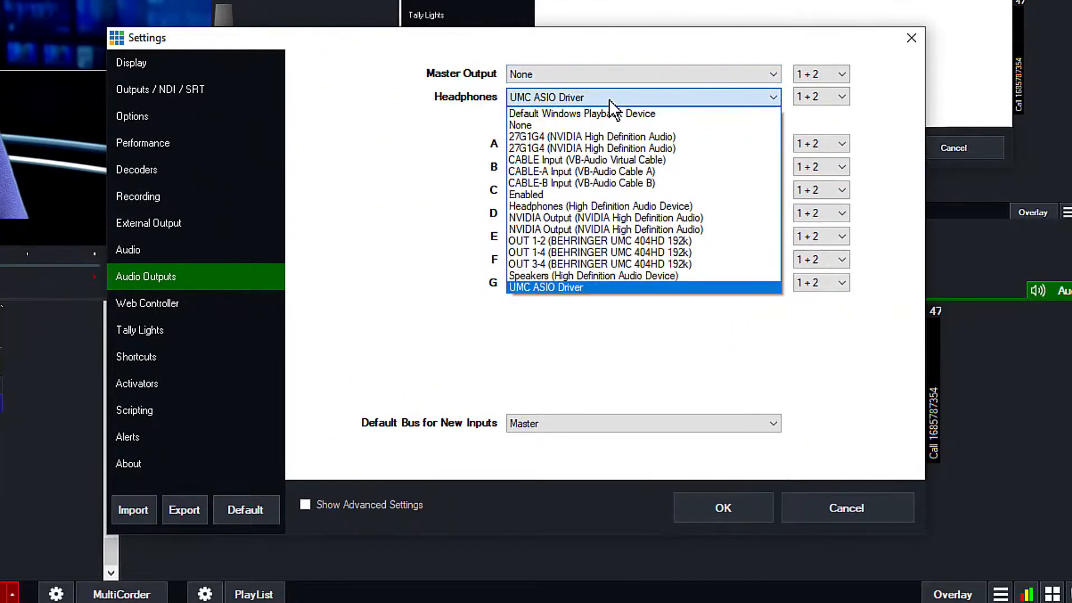
{"action": "left_click", "coordinate": [574, 124]}
{"action": "left_click", "coordinate": [566, 146]}
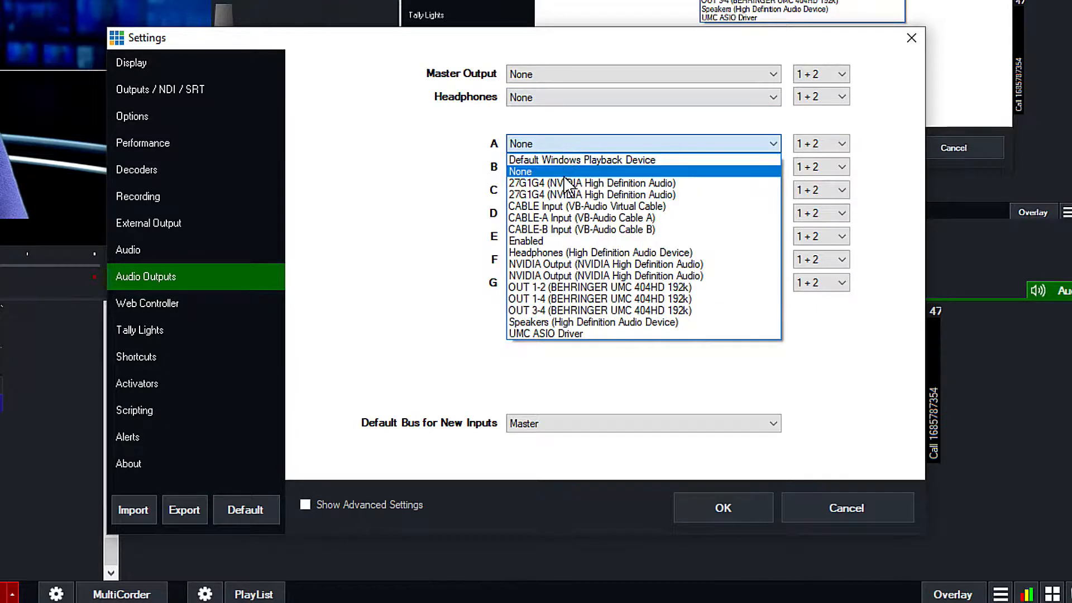
{"action": "left_click", "coordinate": [564, 237]}
{"action": "left_click", "coordinate": [555, 166]}
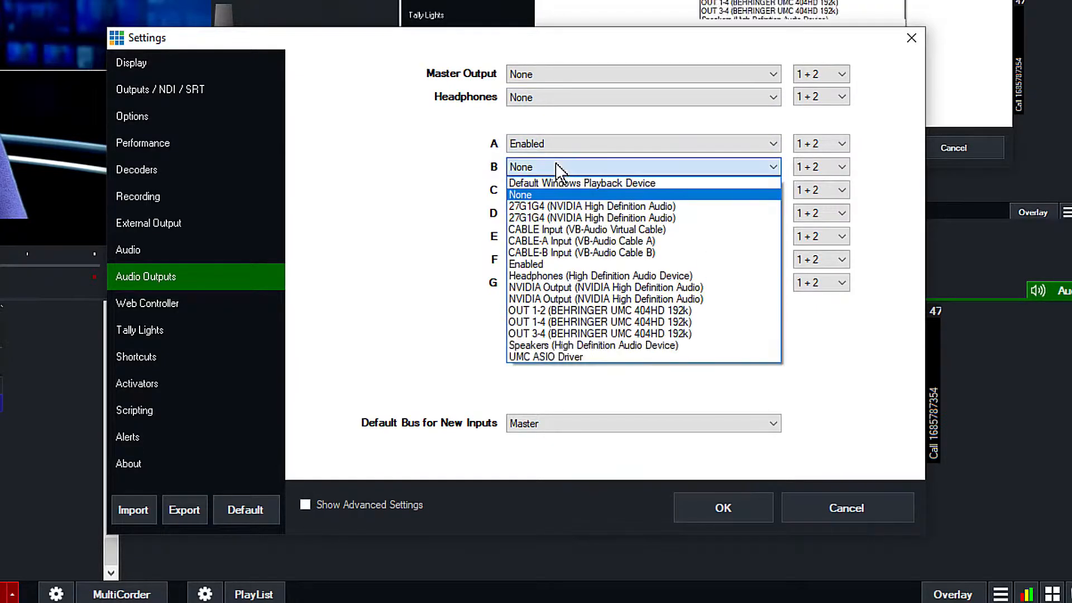
{"action": "left_click", "coordinate": [554, 264]}
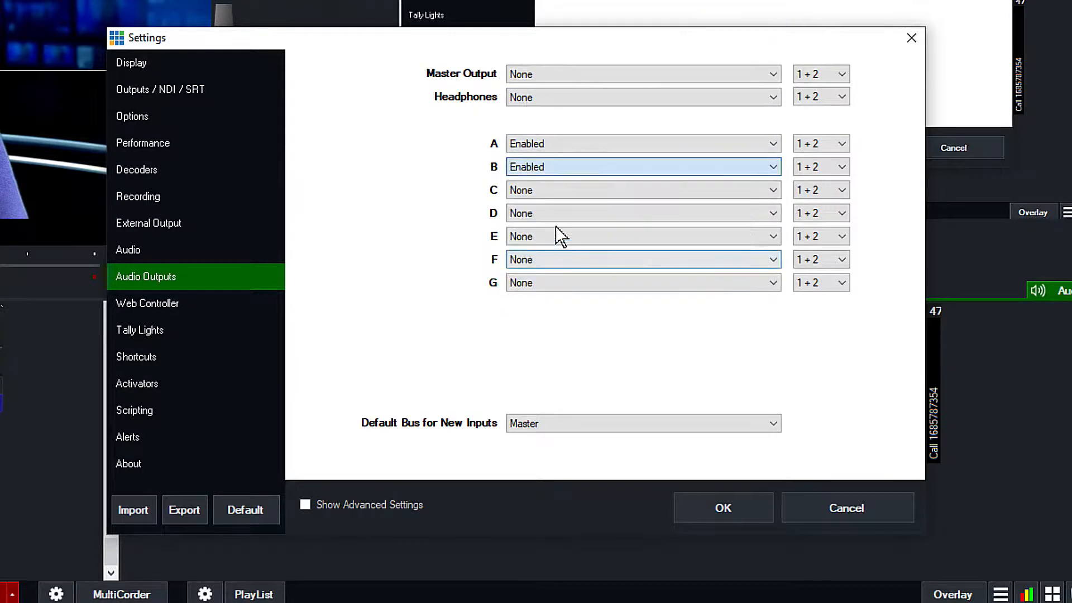
{"action": "left_click", "coordinate": [548, 190]}
{"action": "left_click", "coordinate": [568, 283]}
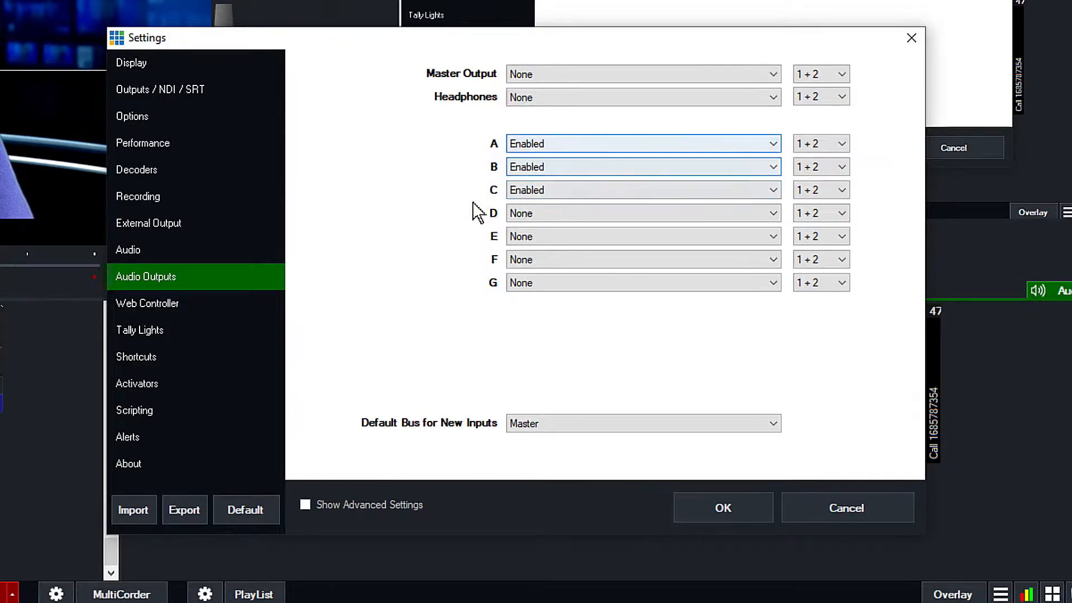
{"action": "left_click", "coordinate": [834, 503]}
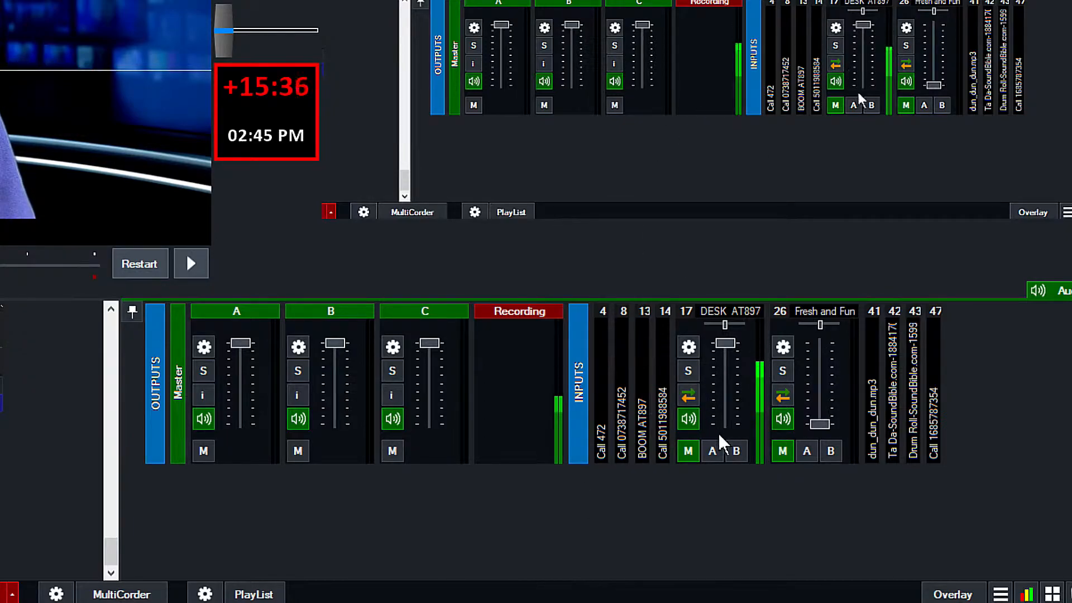
Step: Route the DESK AT897 channel to bus A and expand the collapsed Master output to compare their meters
{"action": "right_click", "coordinate": [719, 452]}
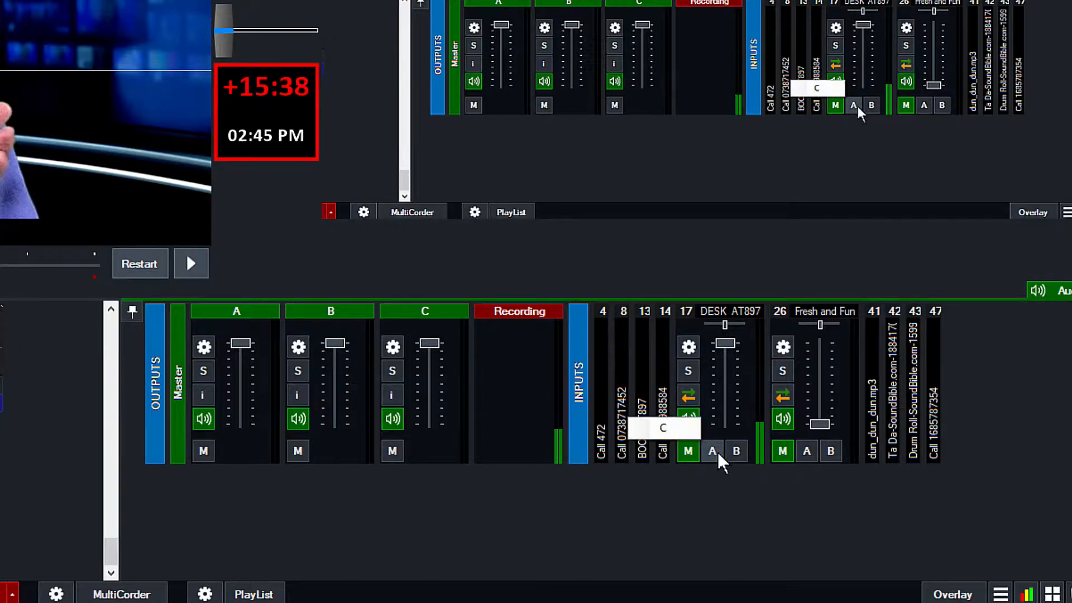
{"action": "left_click", "coordinate": [732, 519]}
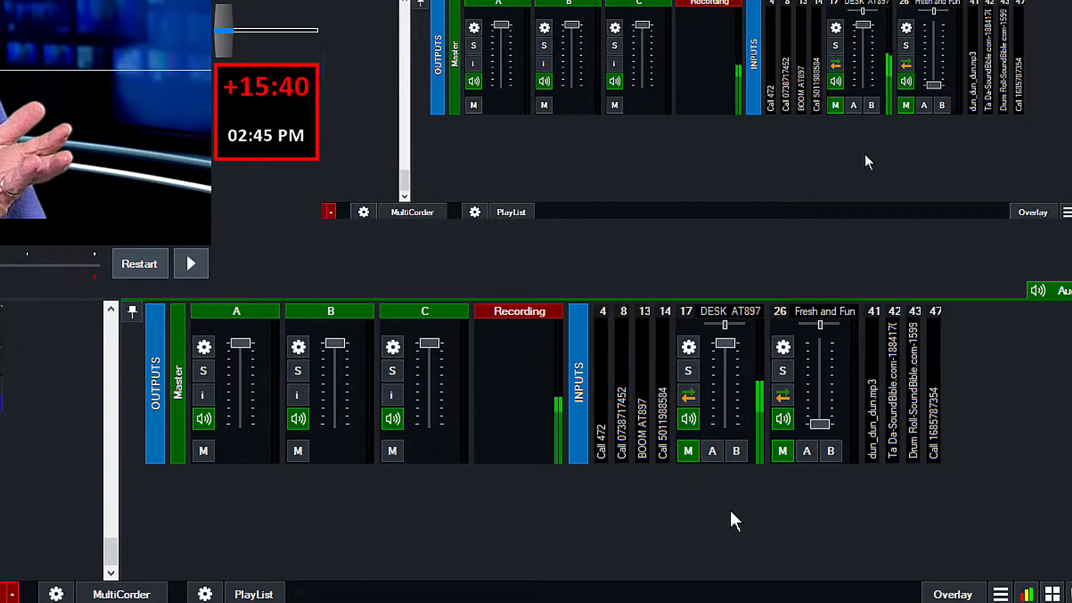
{"action": "left_click", "coordinate": [712, 451]}
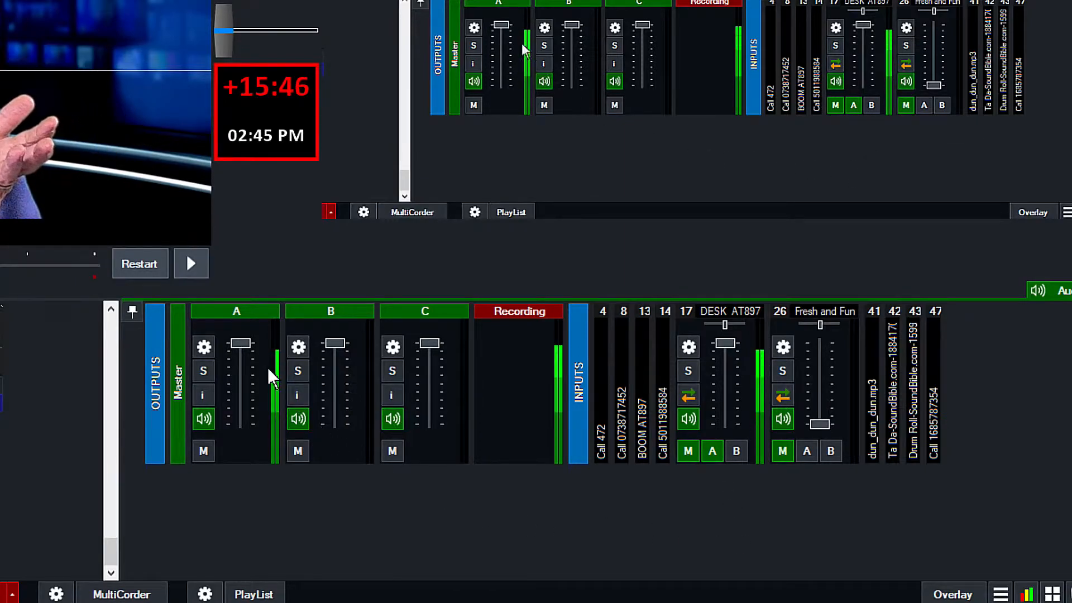
{"action": "left_click", "coordinate": [180, 360]}
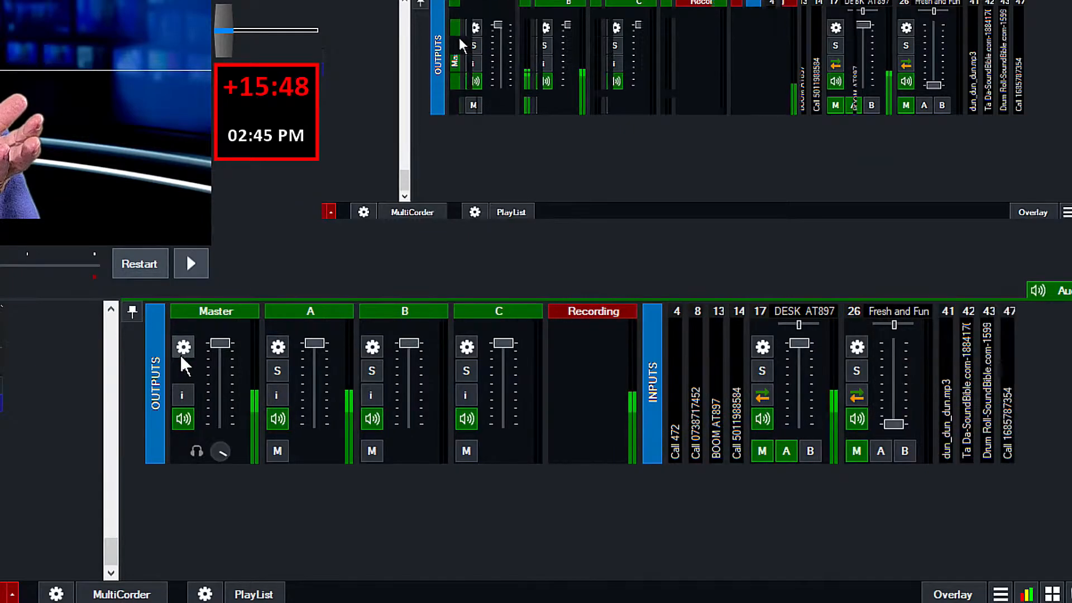
{"action": "mouse_move", "coordinate": [317, 401]}
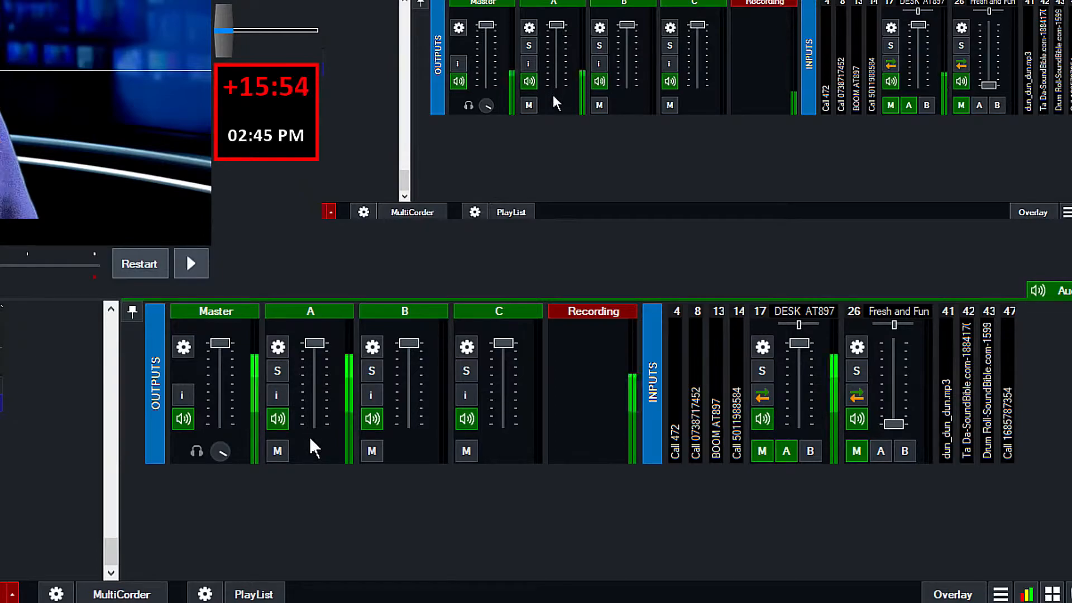
Step: Remove DESK AT897 from bus A, and switch its Master routing off and on twice, leaving it on
{"action": "left_click", "coordinate": [788, 454]}
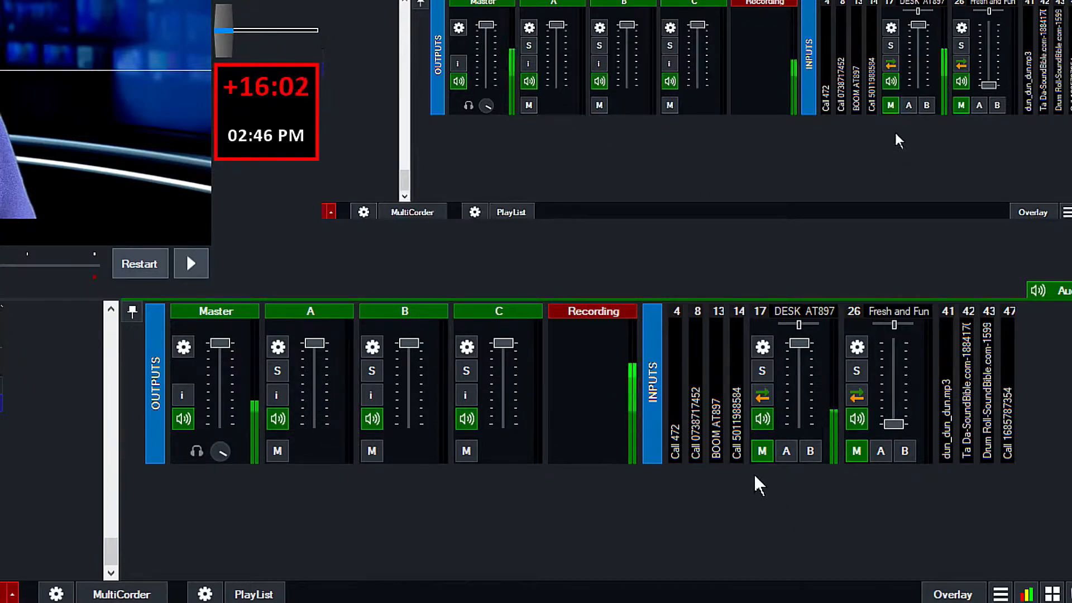
{"action": "left_click", "coordinate": [761, 452]}
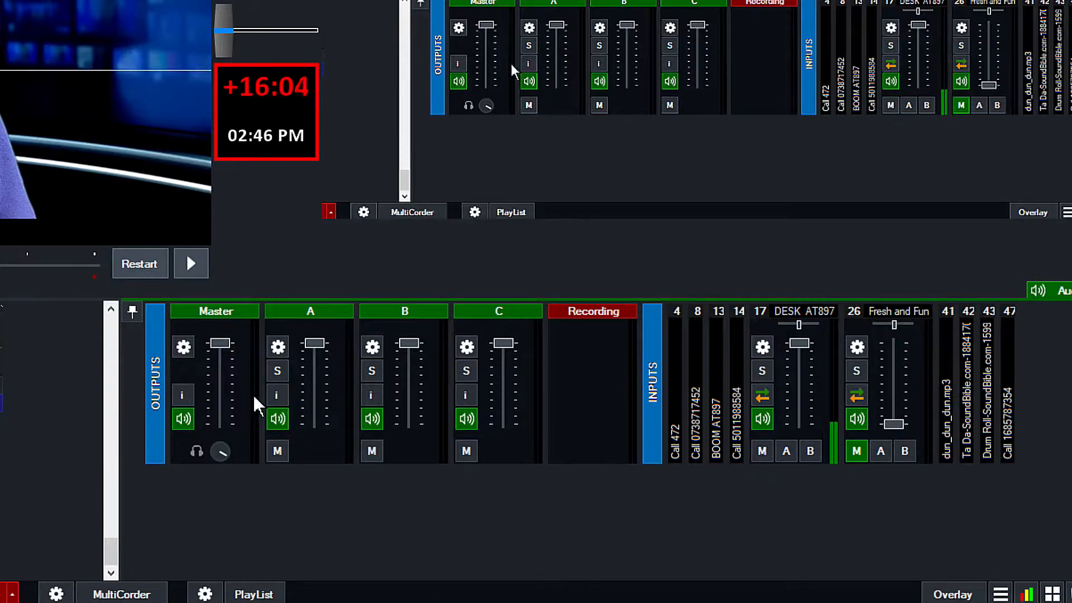
{"action": "left_click", "coordinate": [761, 452]}
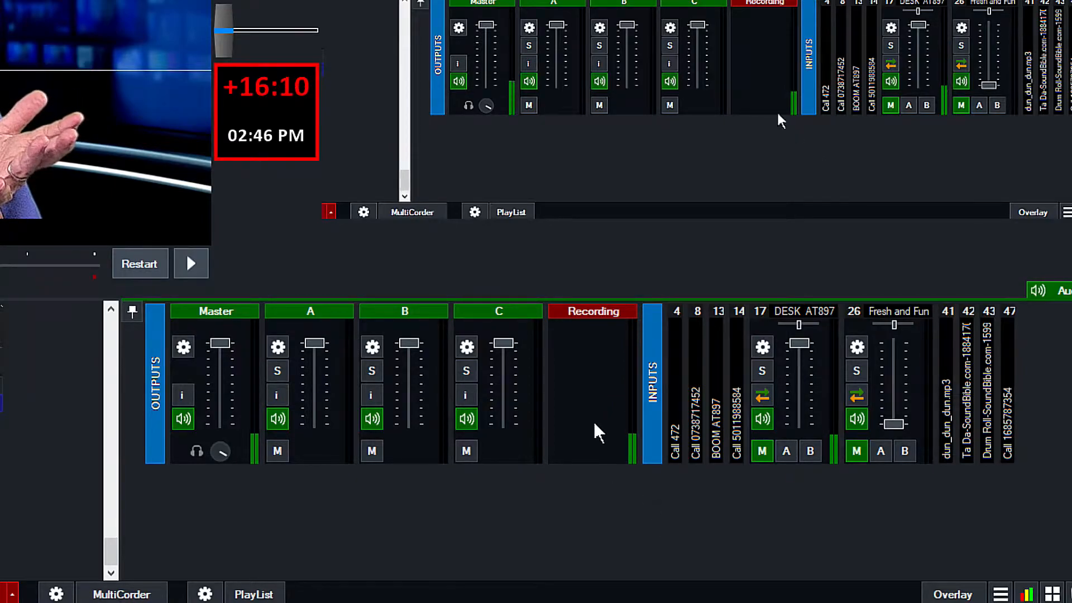
{"action": "left_click", "coordinate": [761, 450]}
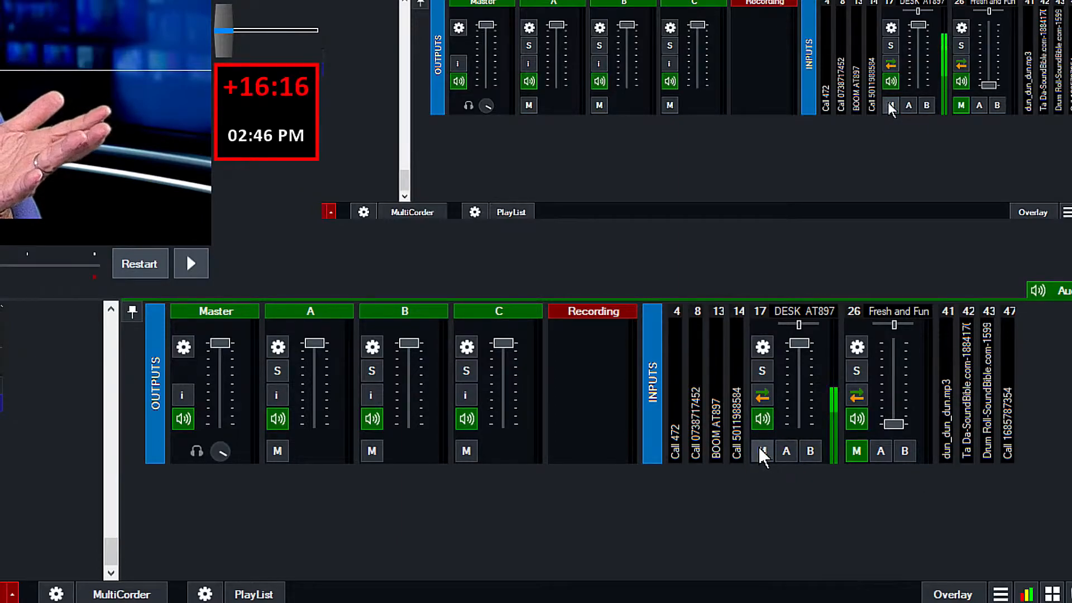
{"action": "left_click", "coordinate": [761, 451]}
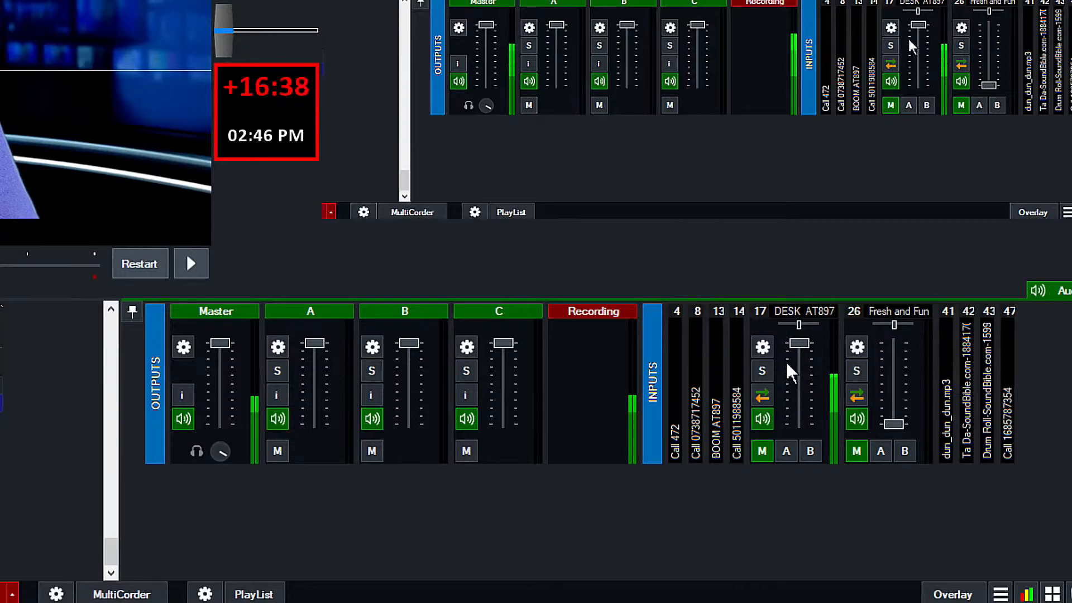
Step: Hide the audio mixer and look through the input grid
{"action": "scroll", "coordinate": [5, 442], "scroll_direction": "up", "scroll_amount": 10}
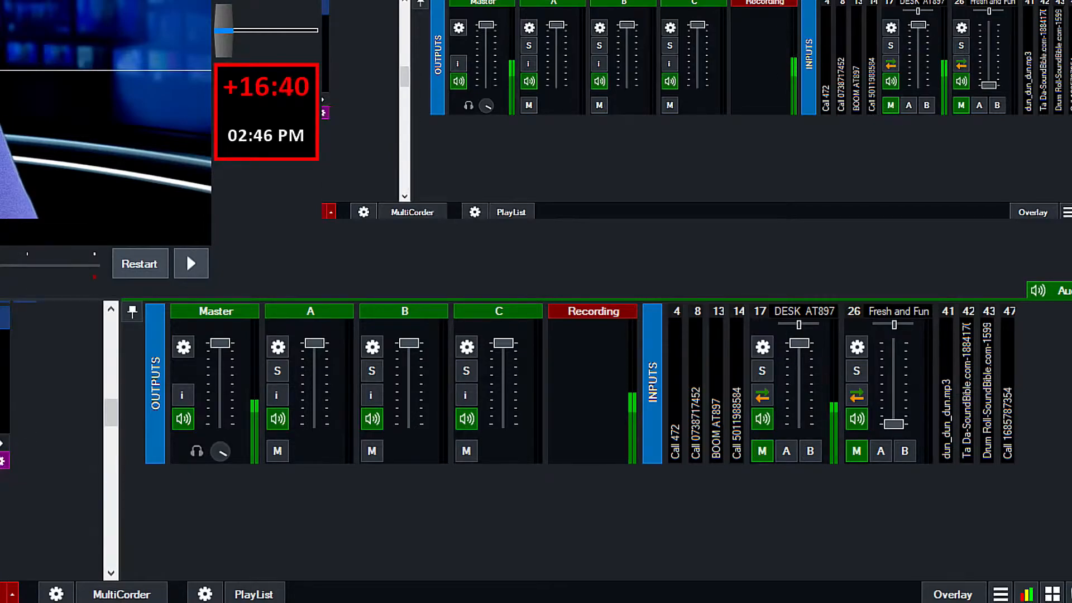
{"action": "scroll", "coordinate": [17, 452], "scroll_direction": "down", "scroll_amount": 3}
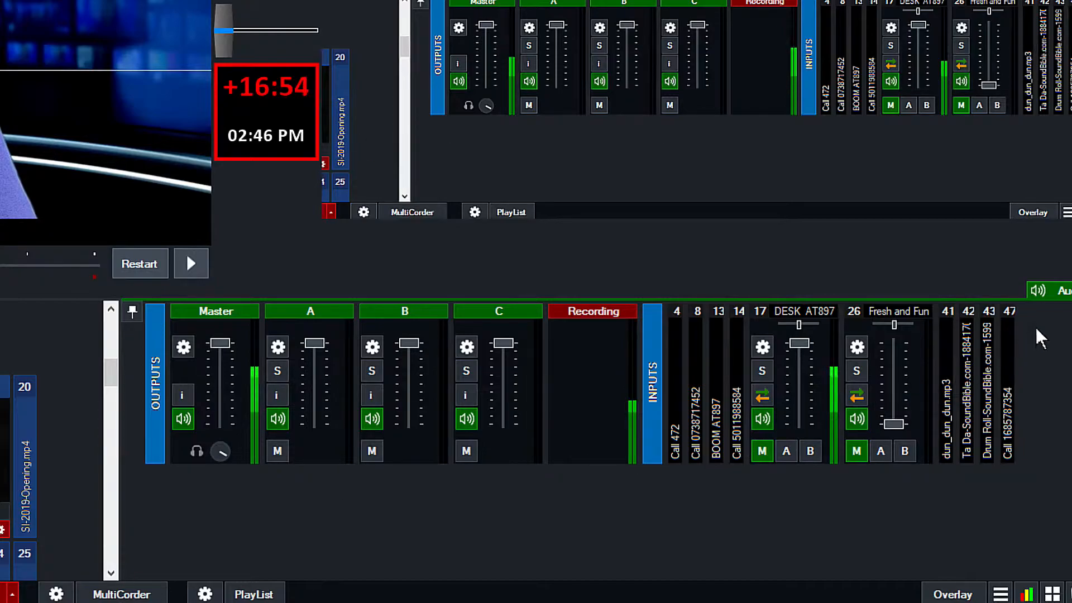
{"action": "left_click", "coordinate": [1063, 290]}
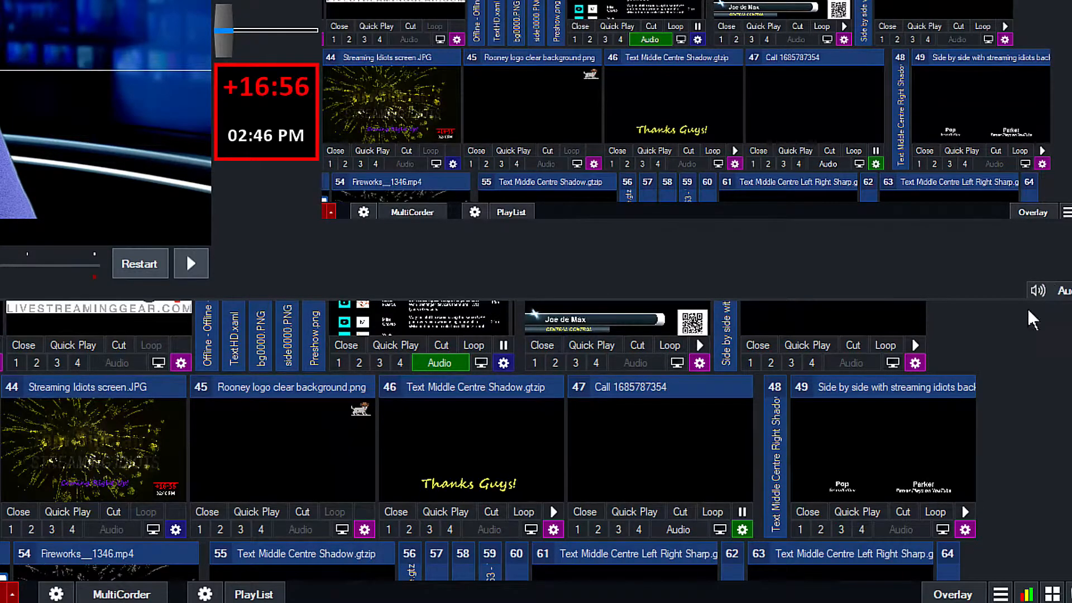
{"action": "scroll", "coordinate": [1058, 492], "scroll_direction": "up", "scroll_amount": 3}
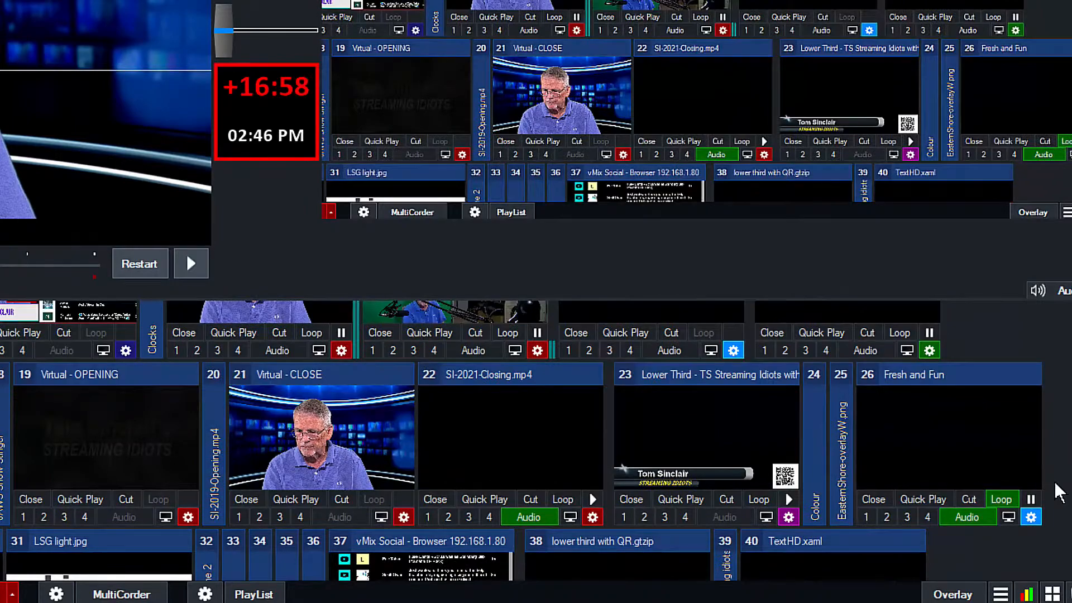
{"action": "scroll", "coordinate": [1058, 491], "scroll_direction": "up", "scroll_amount": 2}
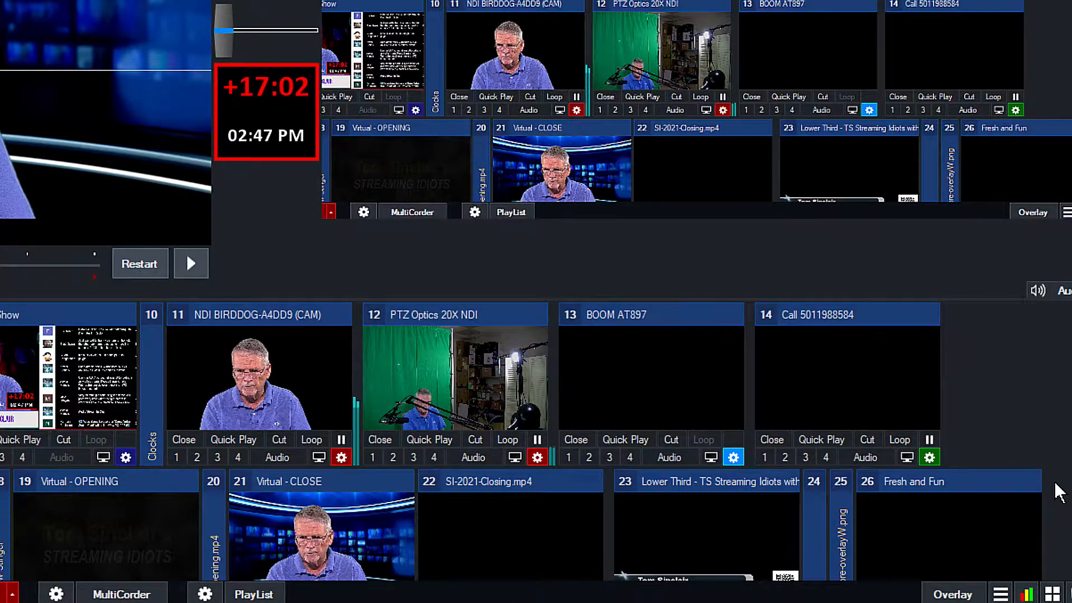
{"action": "scroll", "coordinate": [1058, 492], "scroll_direction": "down", "scroll_amount": 2}
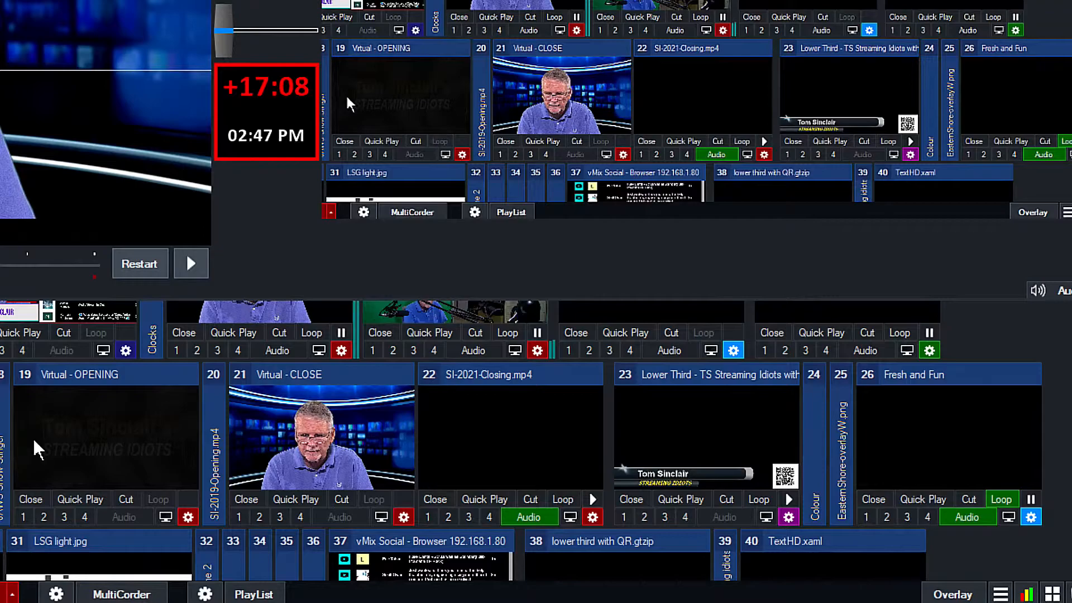
{"action": "scroll", "coordinate": [58, 446], "scroll_direction": "down", "scroll_amount": 3}
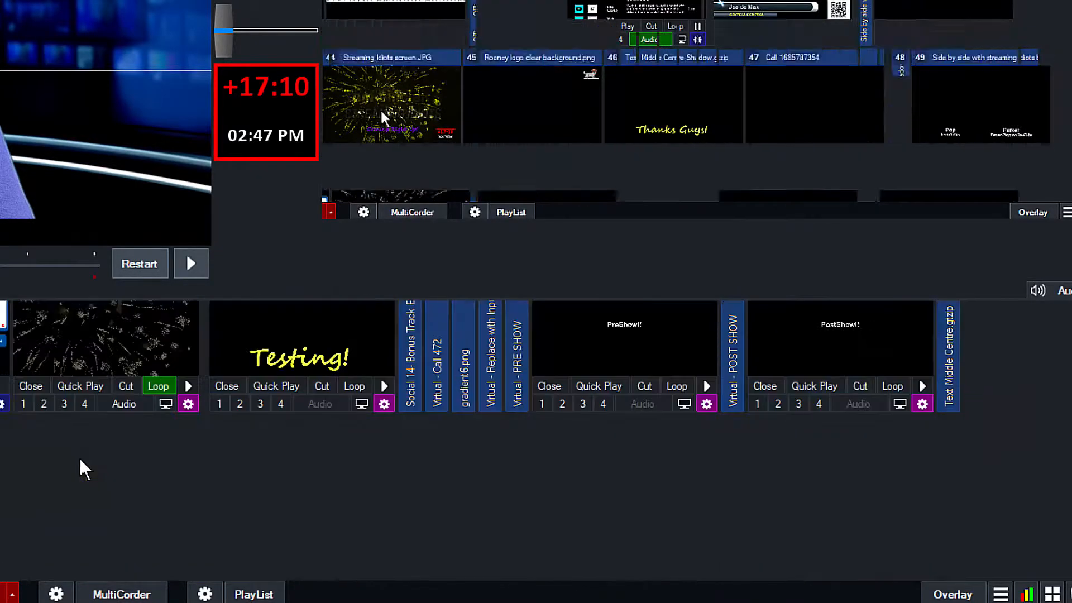
Step: Pan the screen capture input's picture to about -0.19 in X and 0.37 in Y, and return to the DESK AT897 input
{"action": "double_click", "coordinate": [141, 347]}
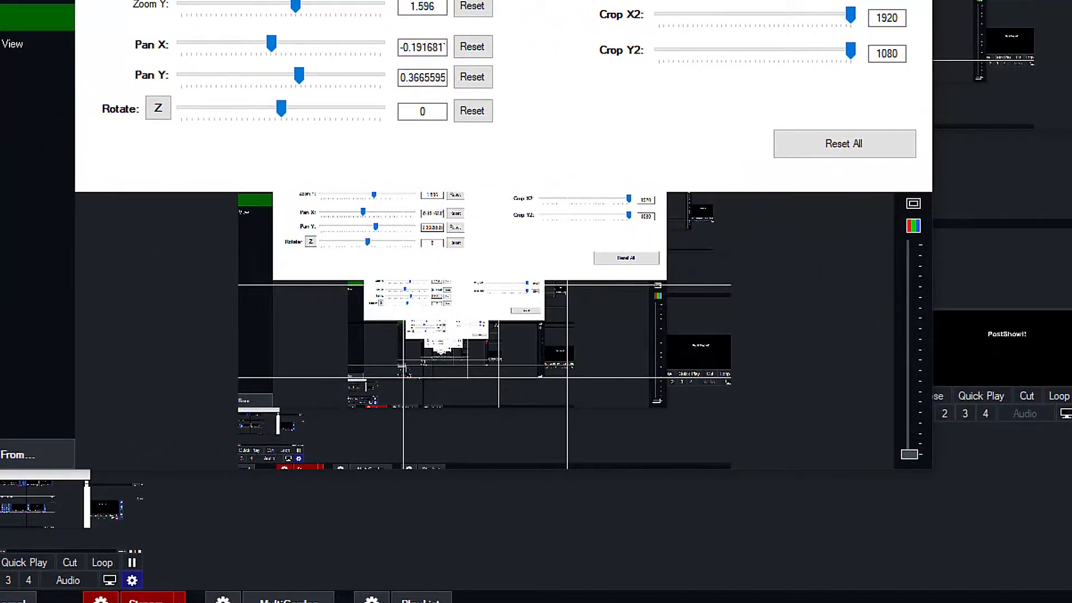
{"action": "scroll", "coordinate": [490, 452], "scroll_direction": "up", "scroll_amount": 3}
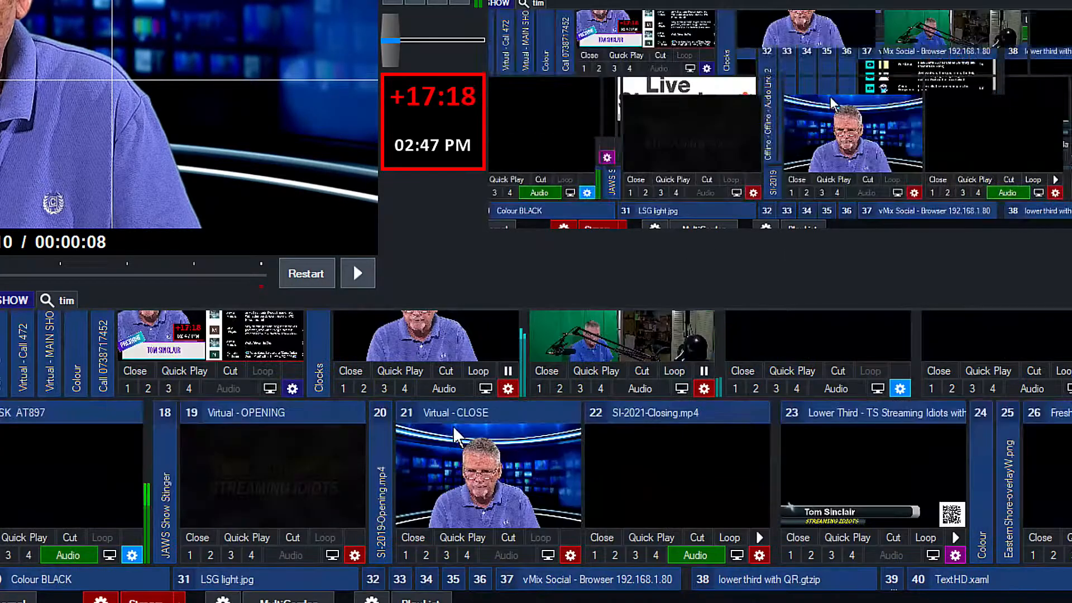
{"action": "scroll", "coordinate": [426, 441], "scroll_direction": "down", "scroll_amount": 2}
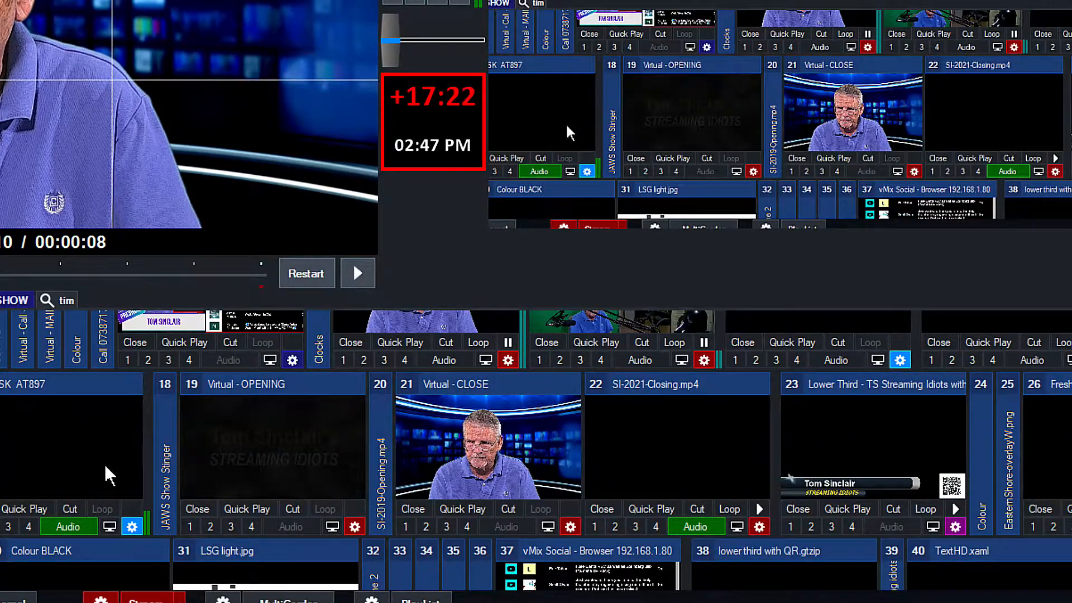
Step: Open the DESK AT897 input's audio settings from its general input settings and turn off Visible in Mixer
{"action": "left_click", "coordinate": [132, 527]}
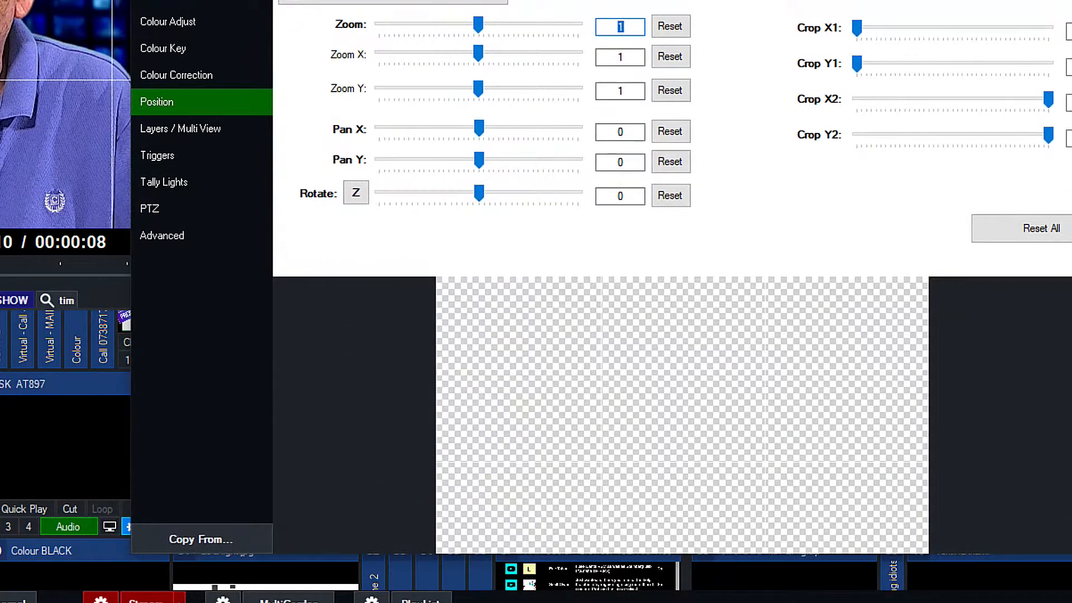
{"action": "left_click", "coordinate": [167, 3]}
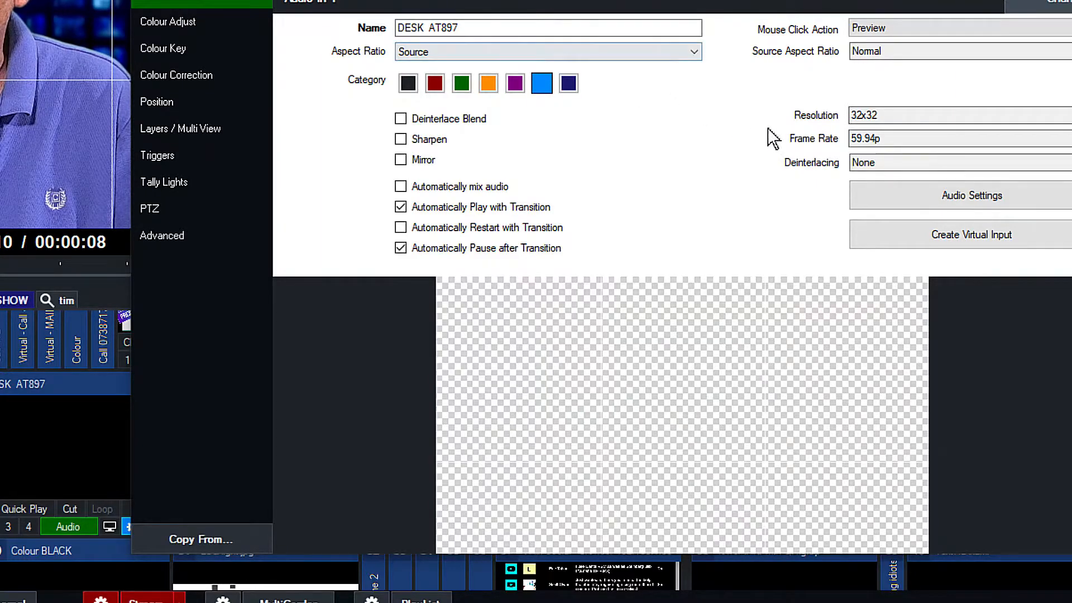
{"action": "left_click", "coordinate": [982, 196]}
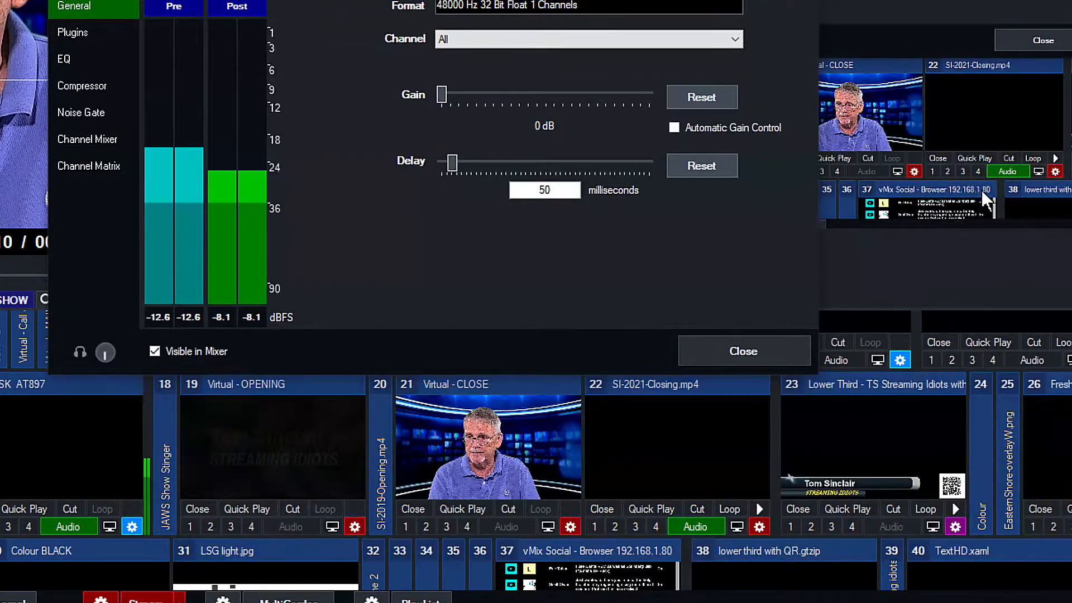
{"action": "left_click_drag", "start_coordinate": [634, 3], "coordinate": [748, 82]}
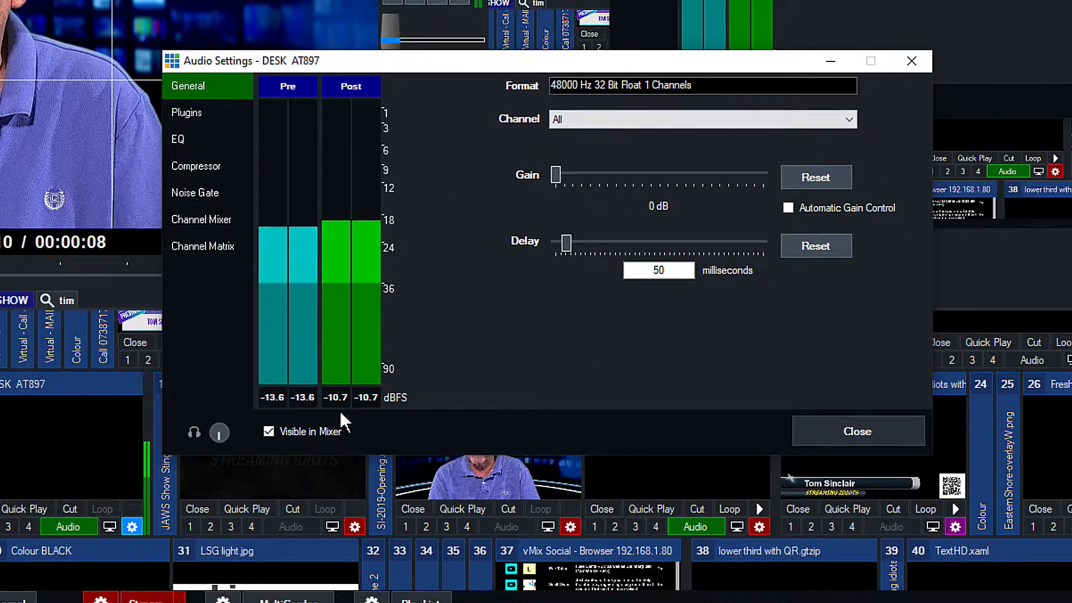
{"action": "left_click", "coordinate": [269, 432]}
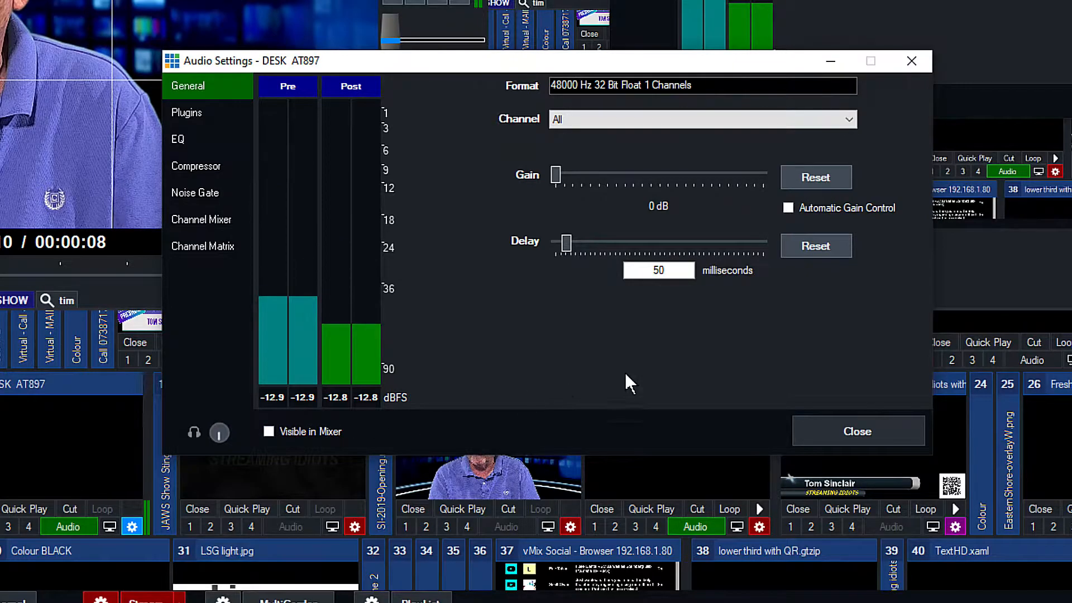
Step: Close the DESK AT897 input's audio settings and its general input settings
{"action": "left_click", "coordinate": [856, 427]}
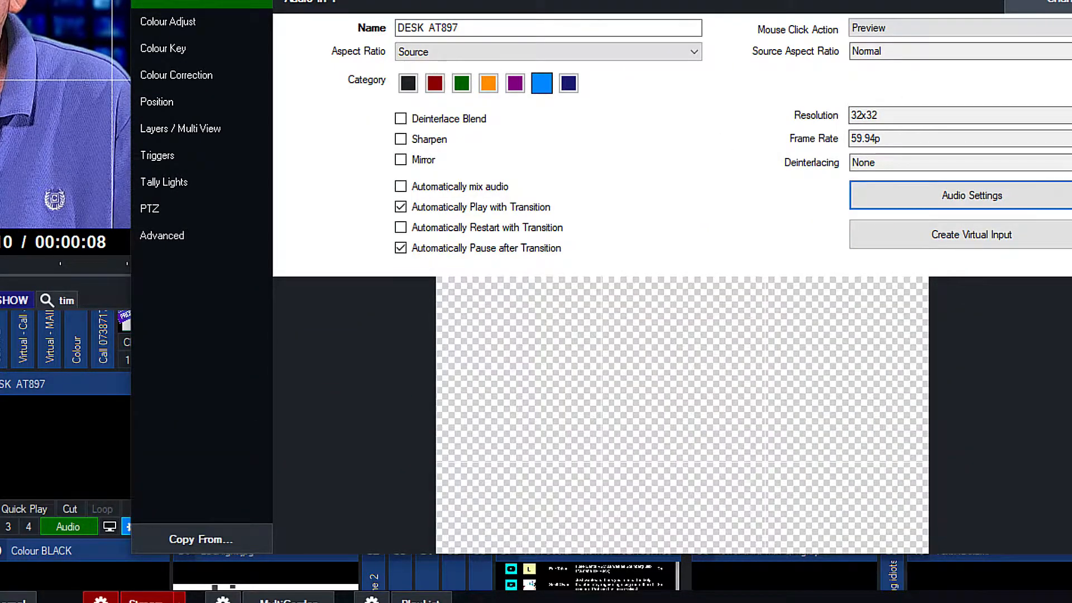
{"action": "key", "text": "Escape"}
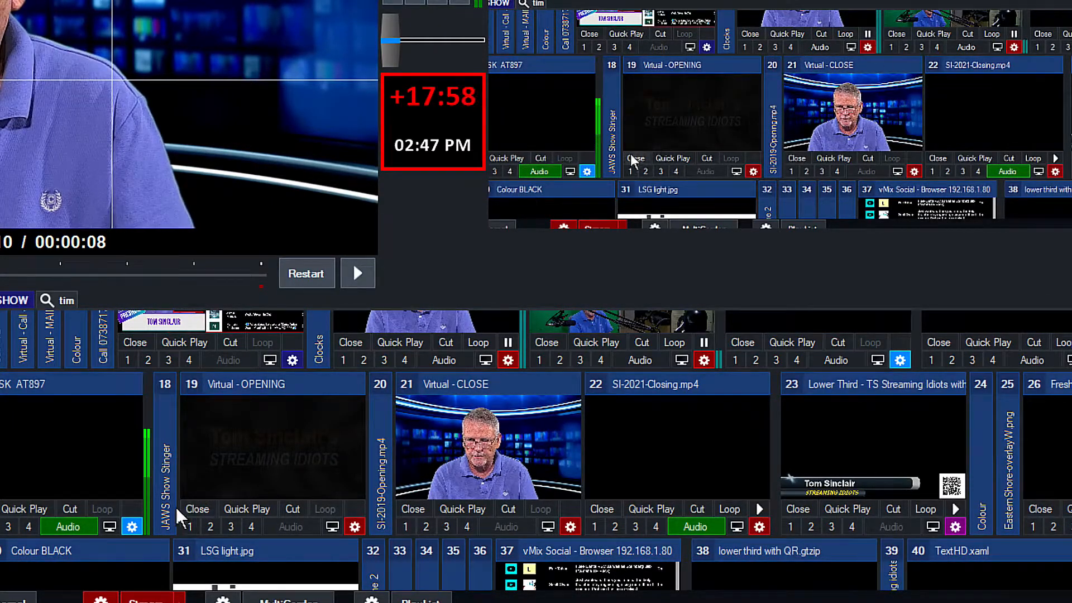
Step: Reopen the DESK AT897 input's audio settings, turn Visible in Mixer back on, and return to the audio mixer
{"action": "left_click", "coordinate": [131, 526]}
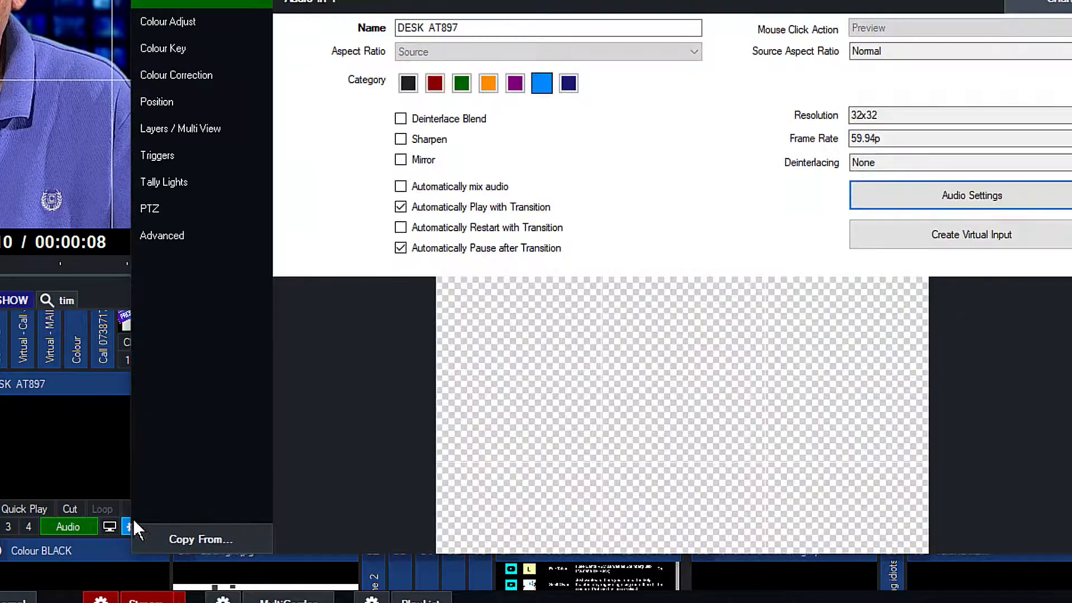
{"action": "left_click", "coordinate": [959, 206]}
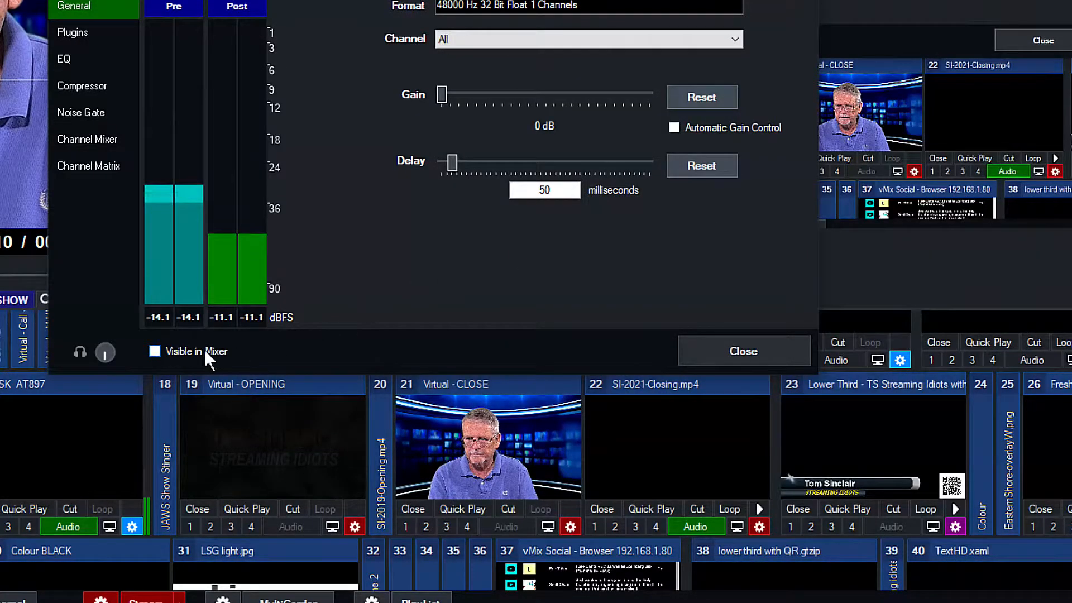
{"action": "left_click", "coordinate": [735, 352]}
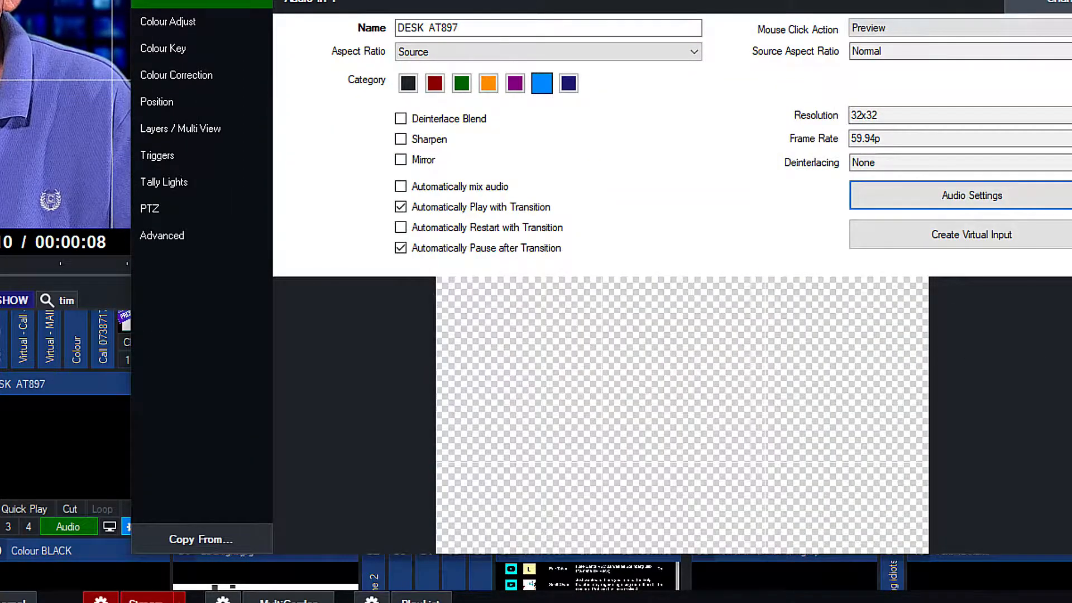
{"action": "key", "text": "Escape"}
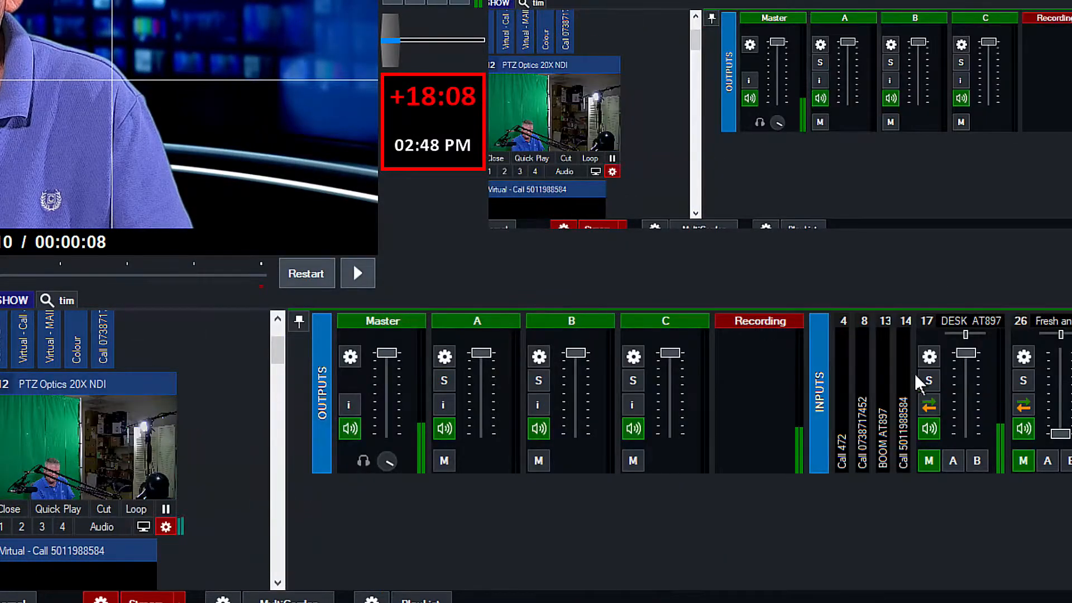